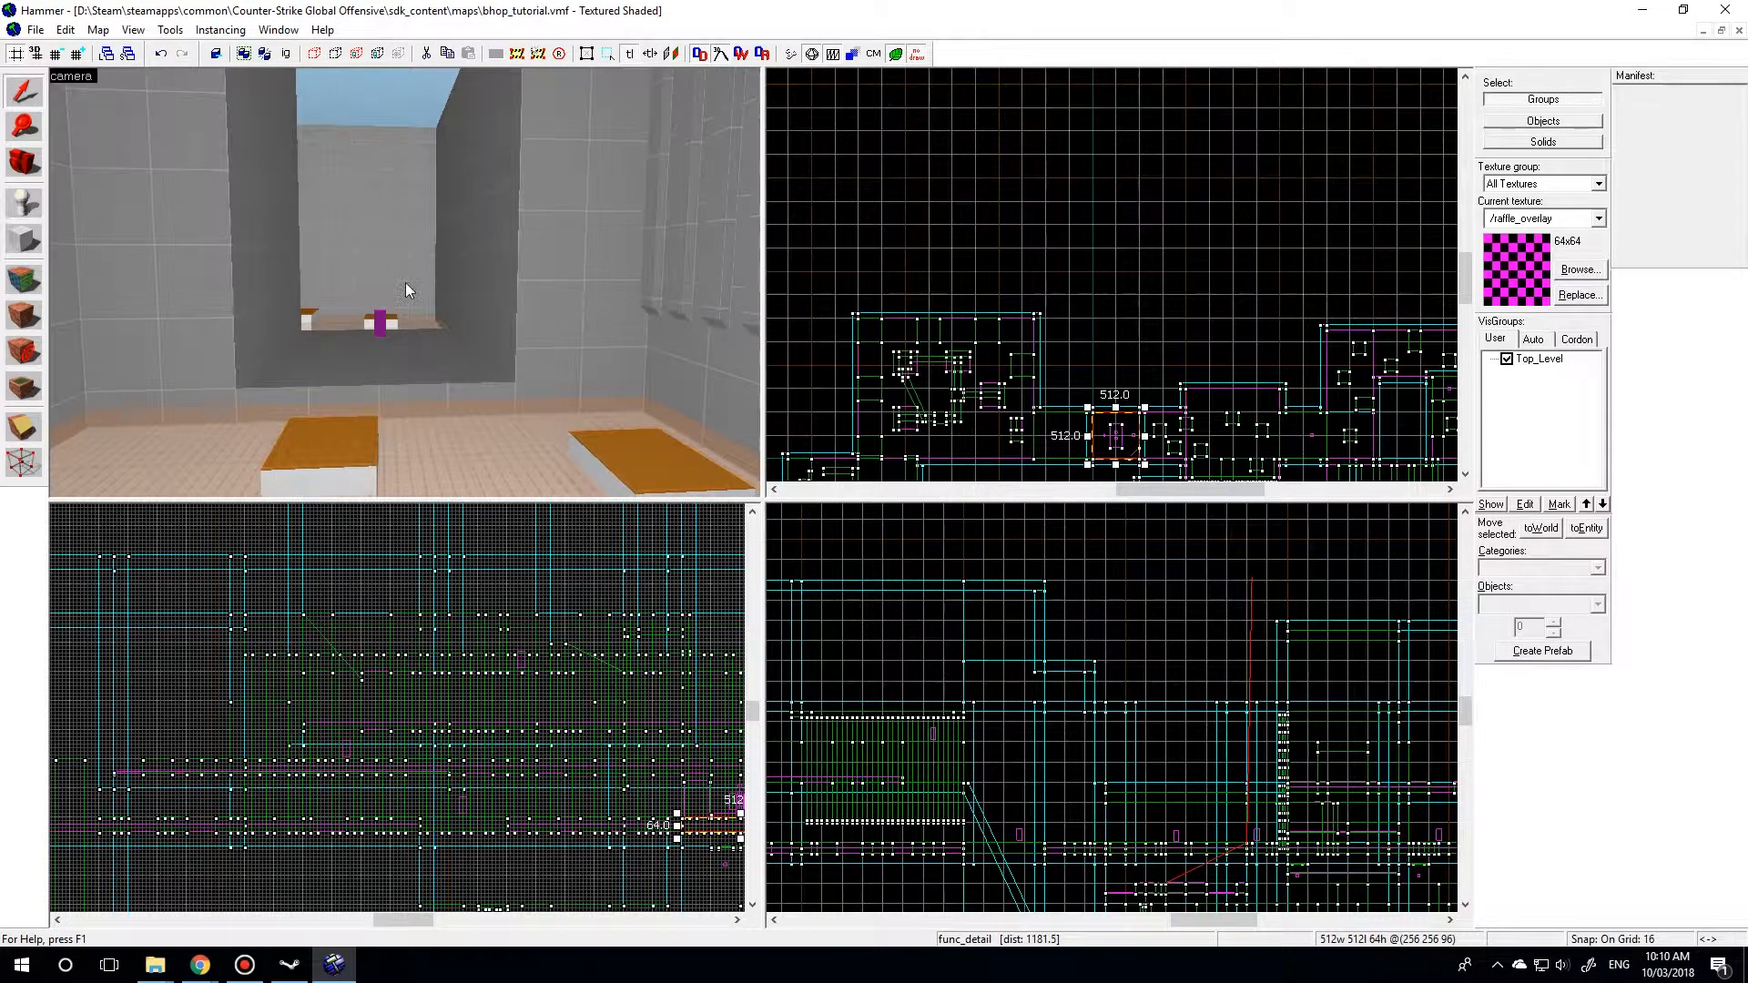
Compile the map with Normal BSP, VIS and RAD, check the compile log for leaks, and close the log
{"action": "key", "text": "F9"}
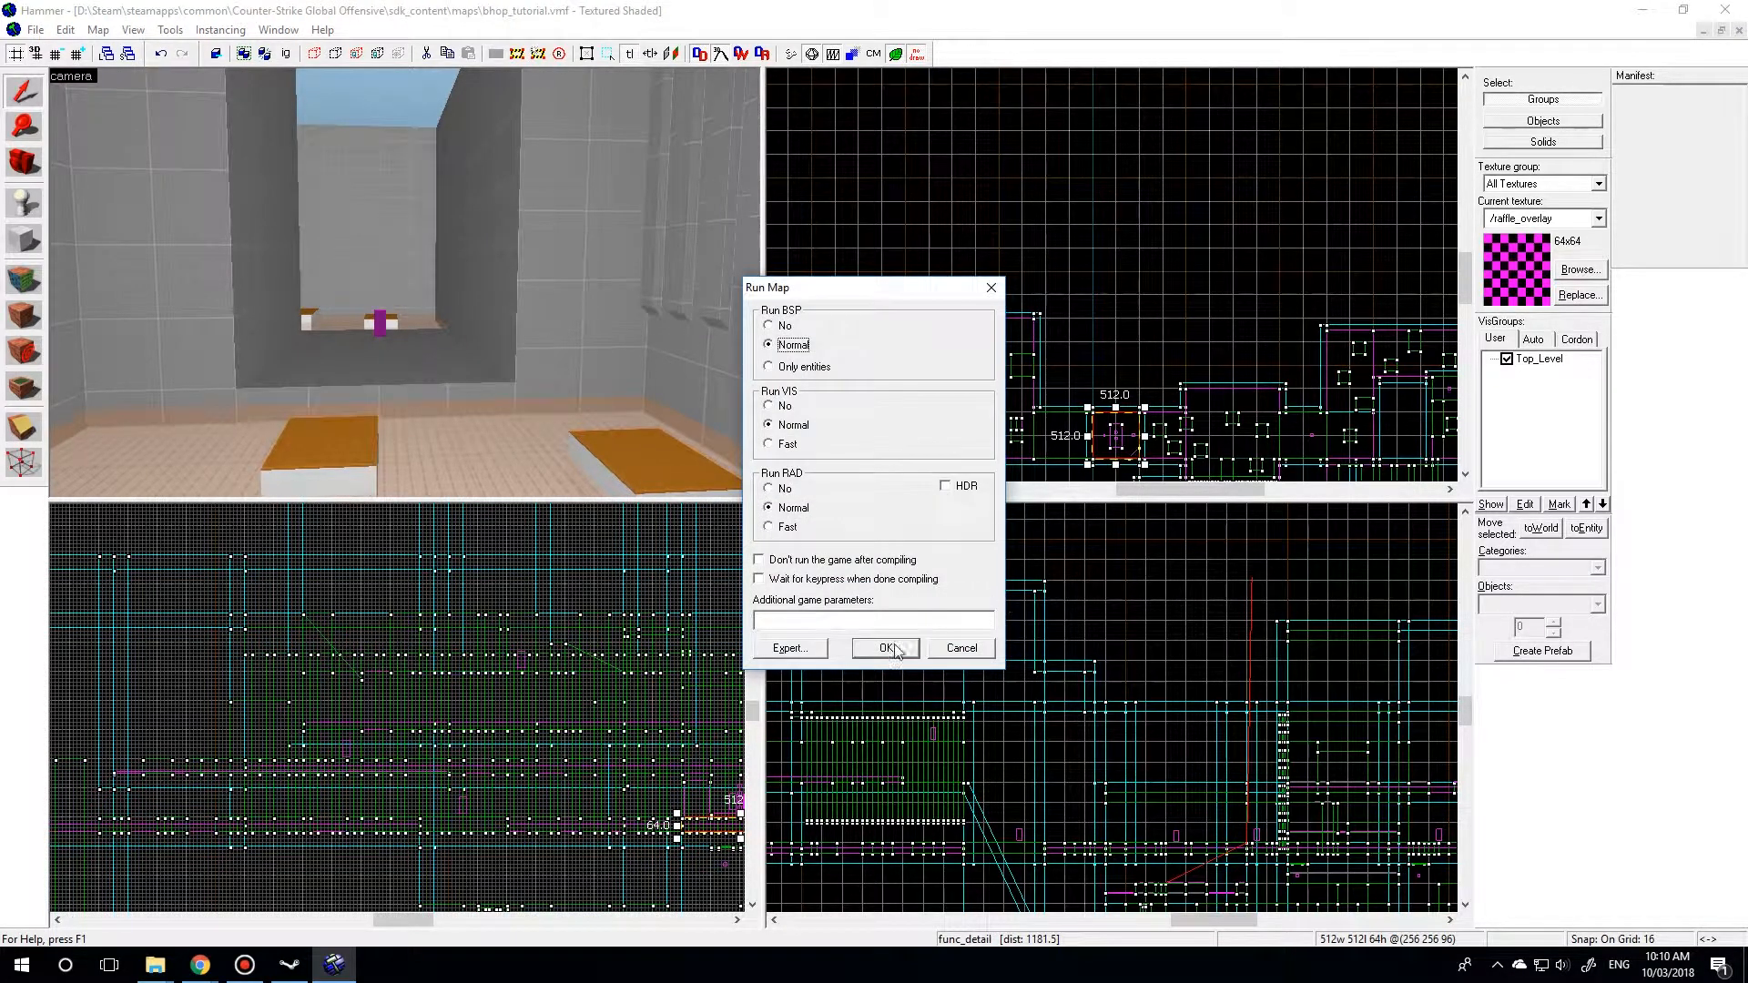
{"action": "left_click", "coordinate": [886, 649]}
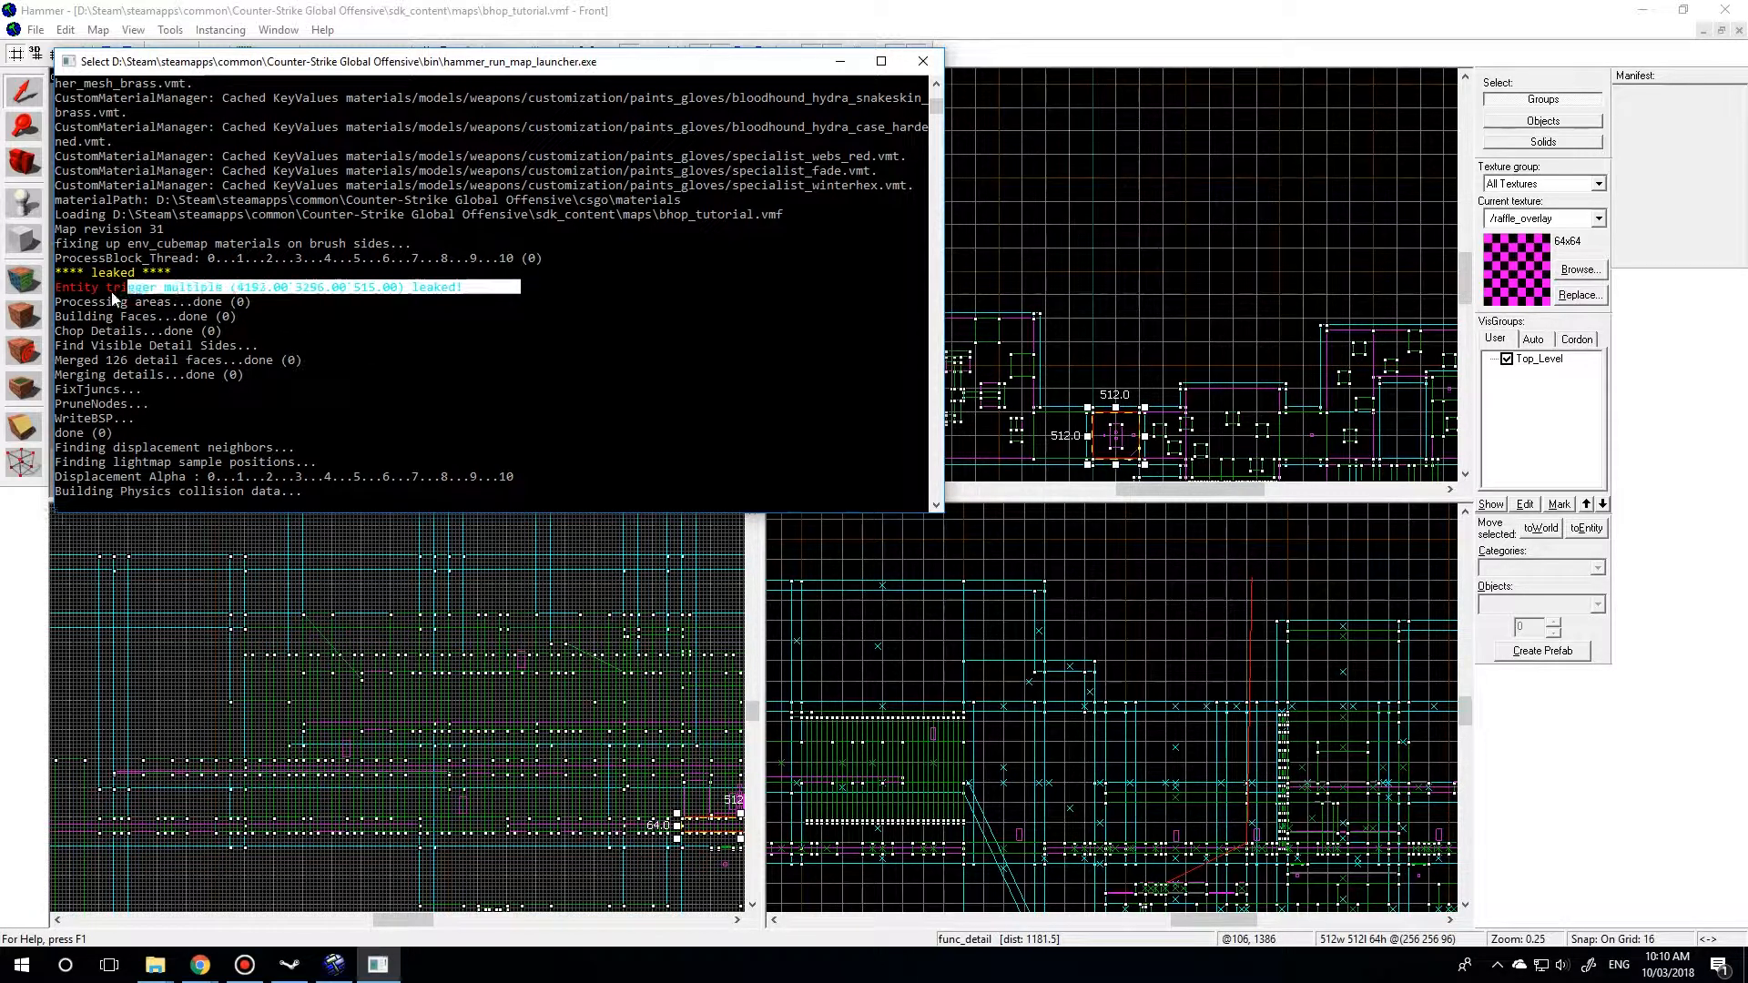
{"action": "left_click", "coordinate": [923, 62]}
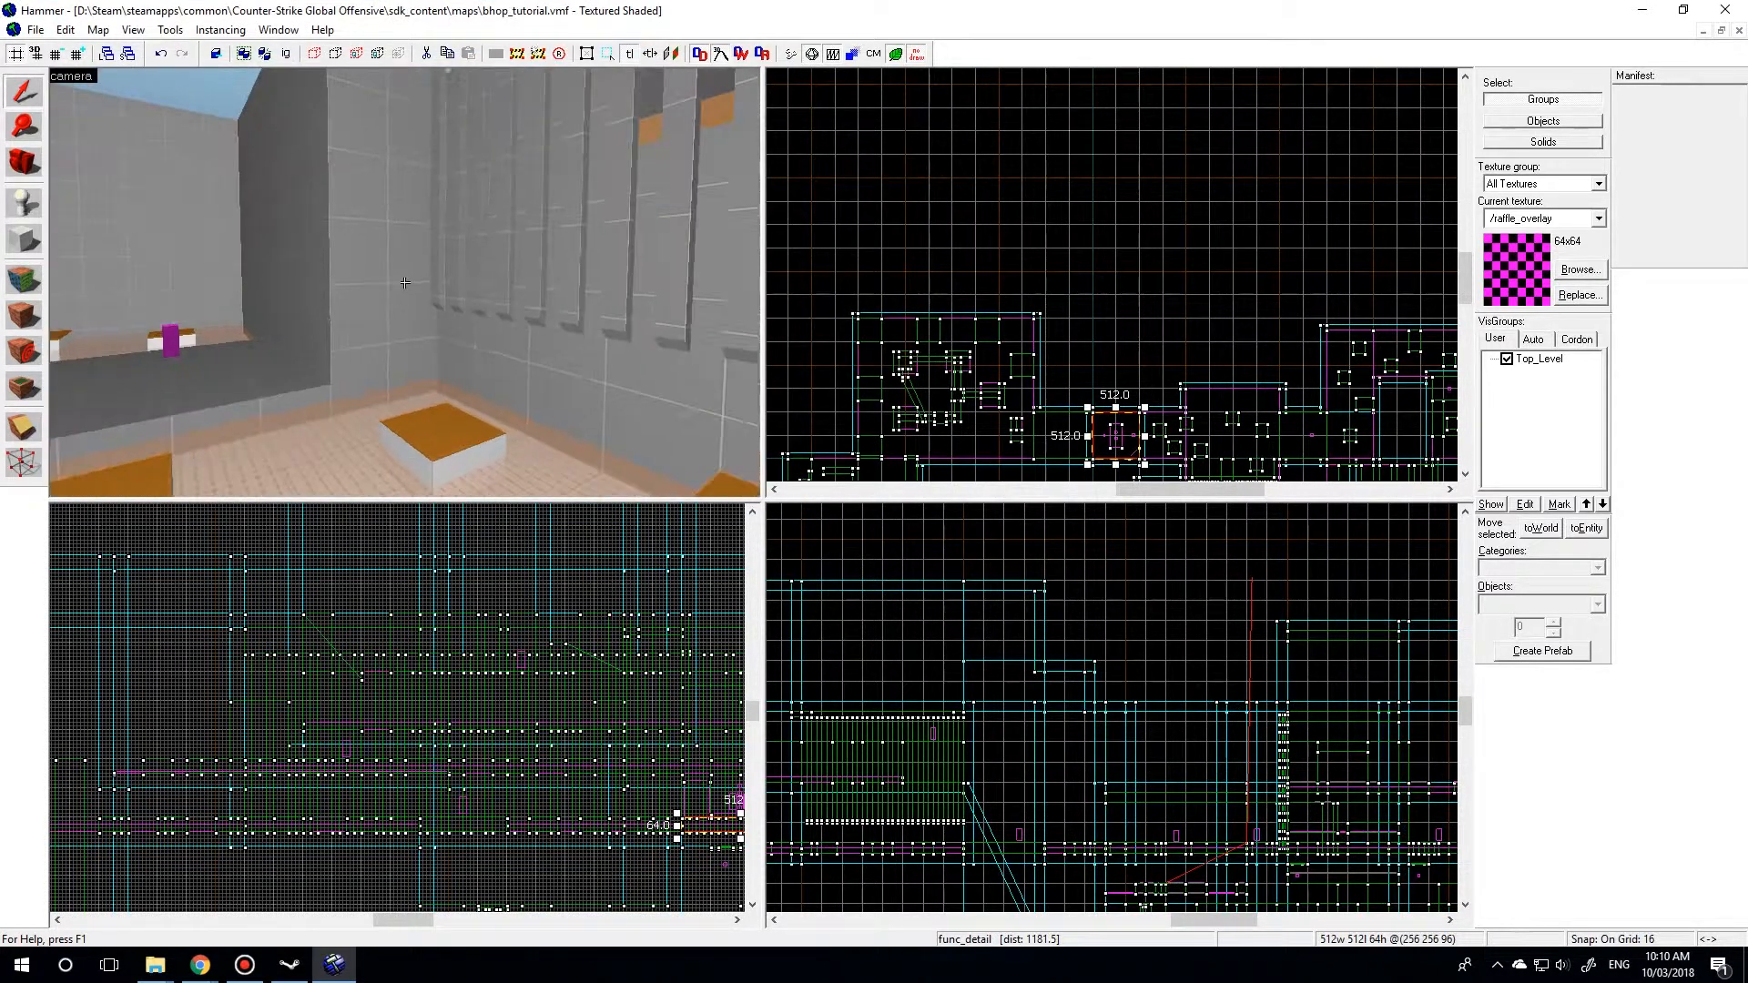
Hide the Func Detail brushes in the automatic visgroups so only sealing world geometry and entities are displayed
{"action": "key", "text": "w"}
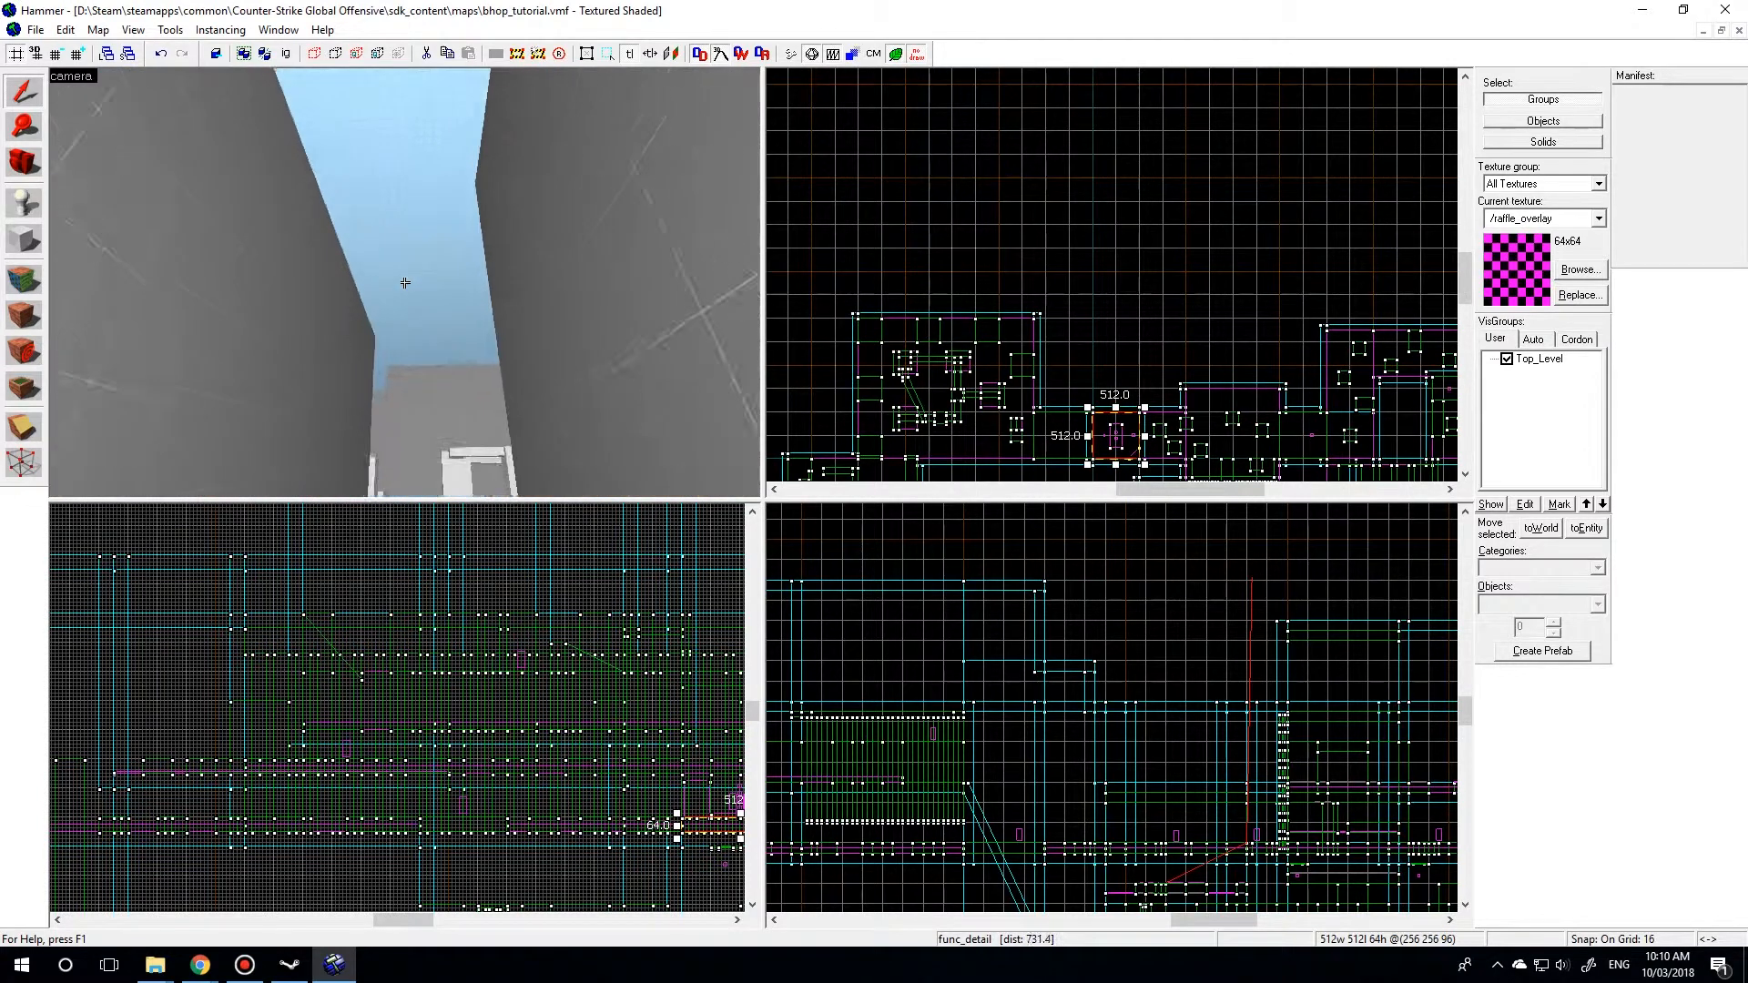
{"action": "key", "text": "w"}
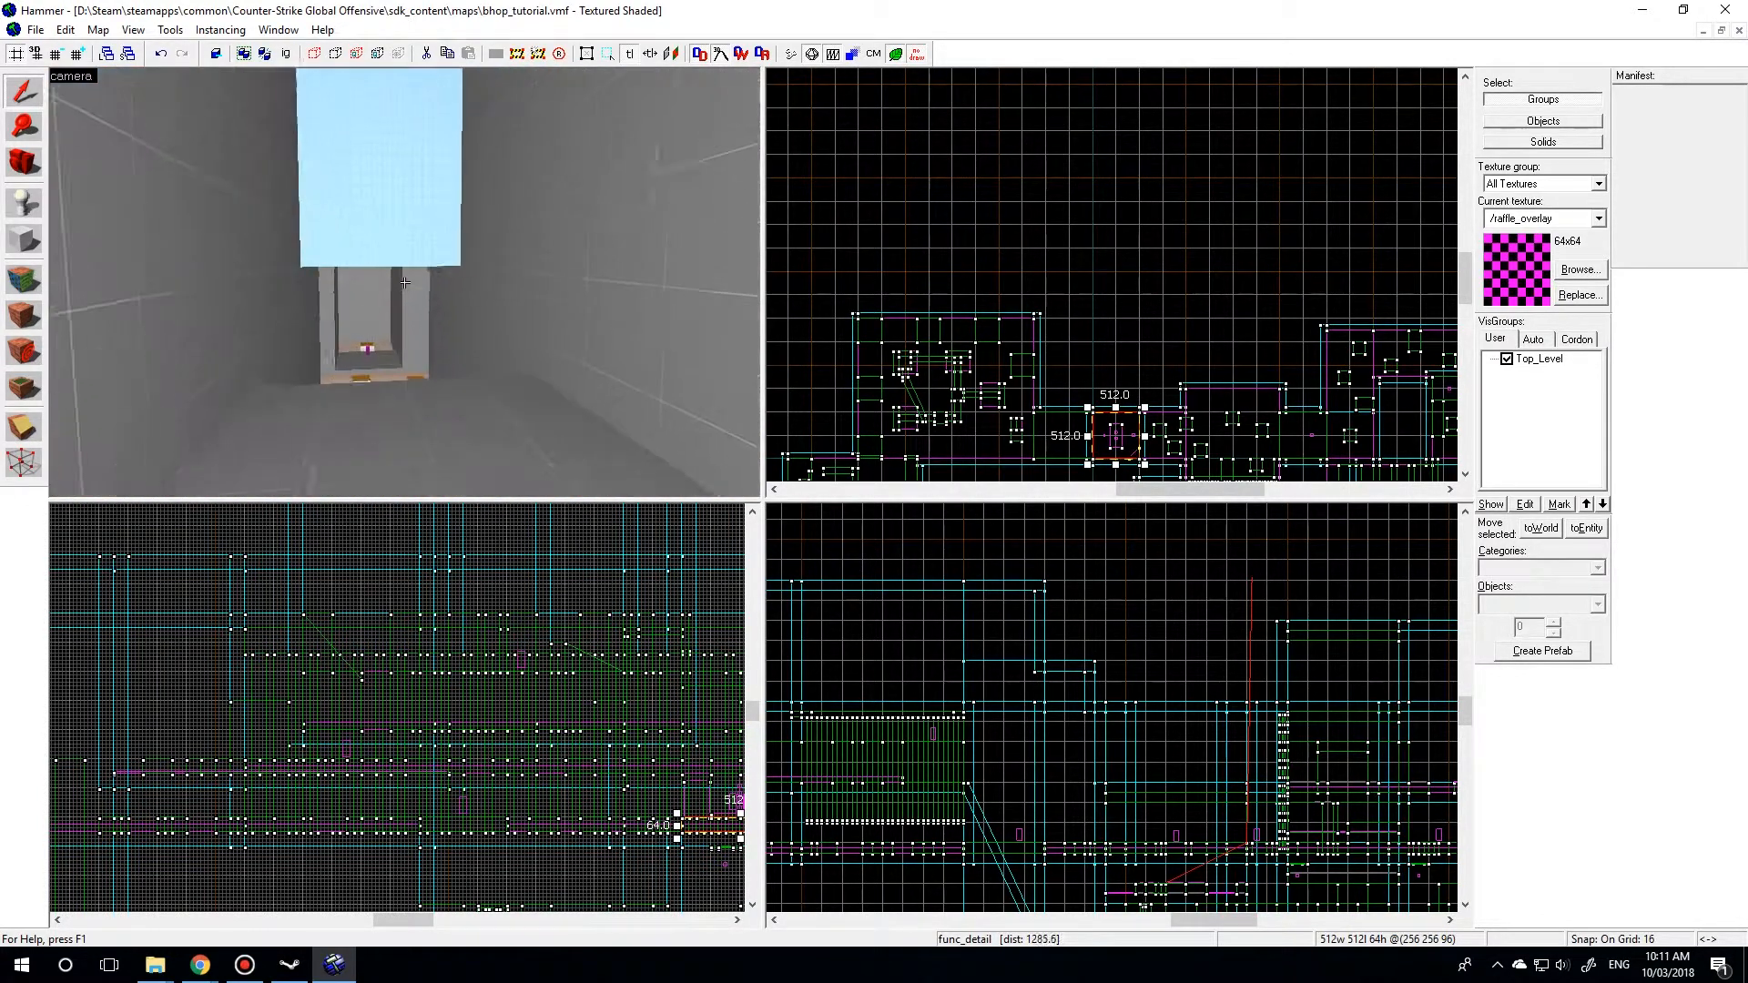
{"action": "key", "text": "w"}
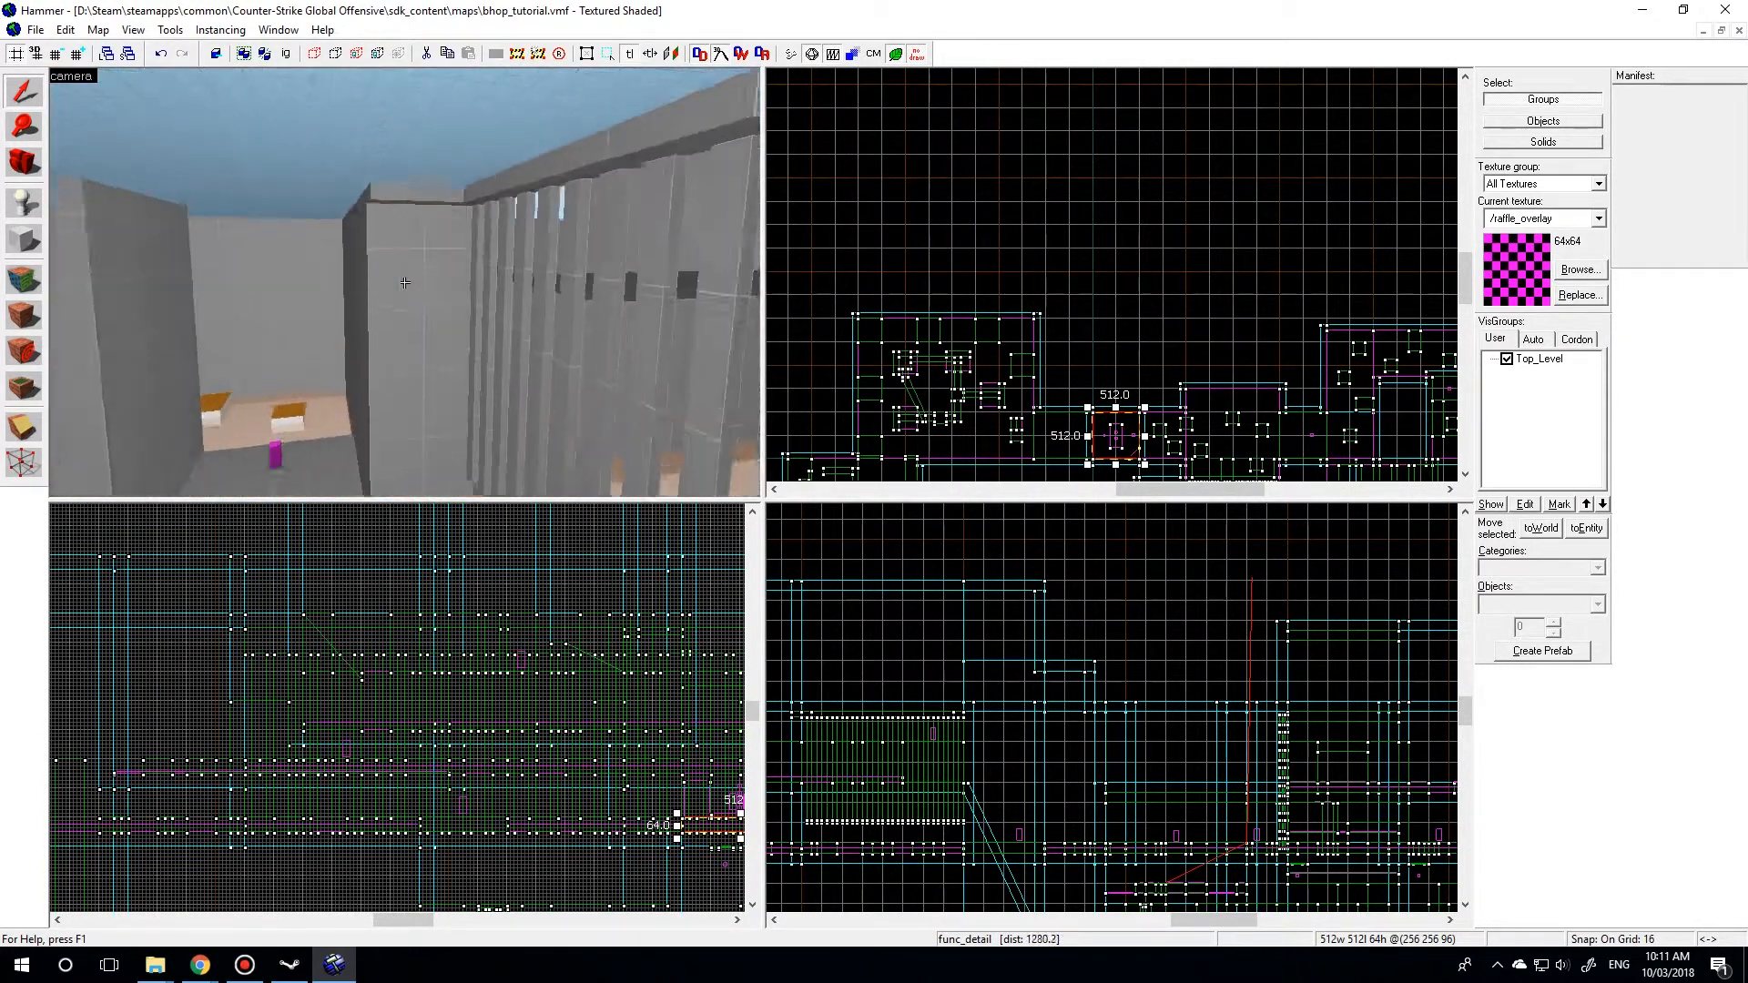
{"action": "key", "text": "z"}
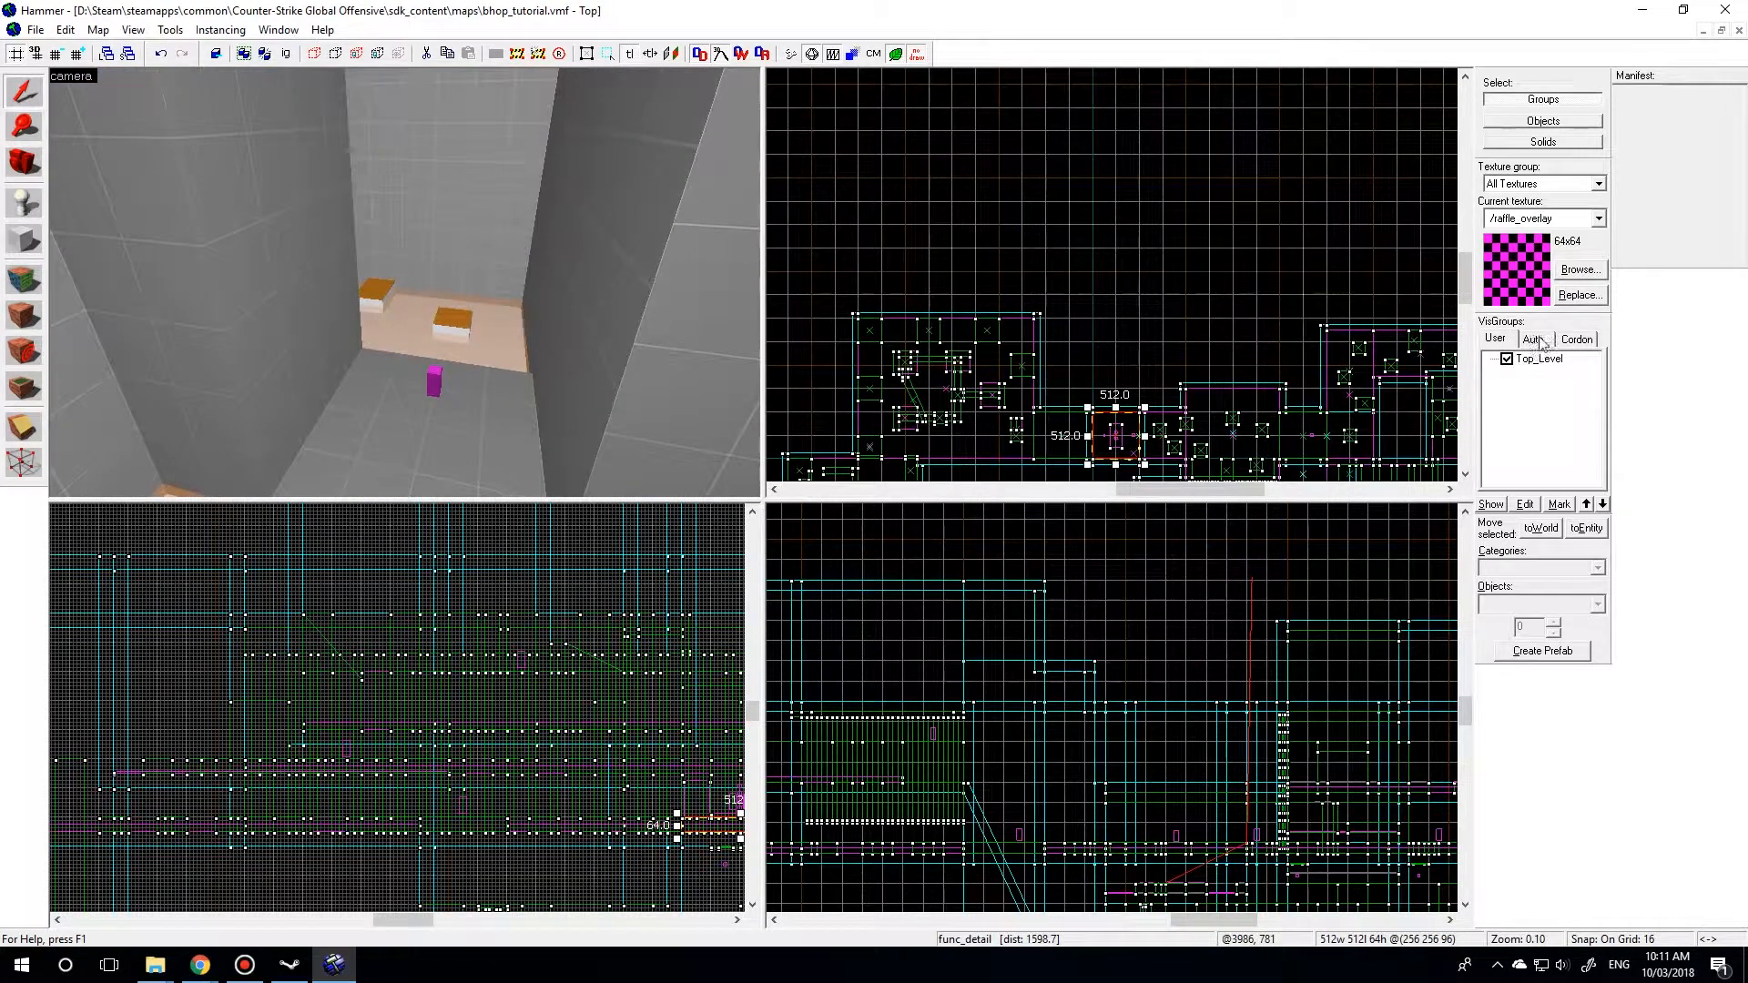
{"action": "left_click", "coordinate": [1541, 461]}
Fly through the level in the 3D view and examine the walls, floors and sky for gaps into the void
{"action": "key", "text": "z"}
{"action": "key", "text": "w"}
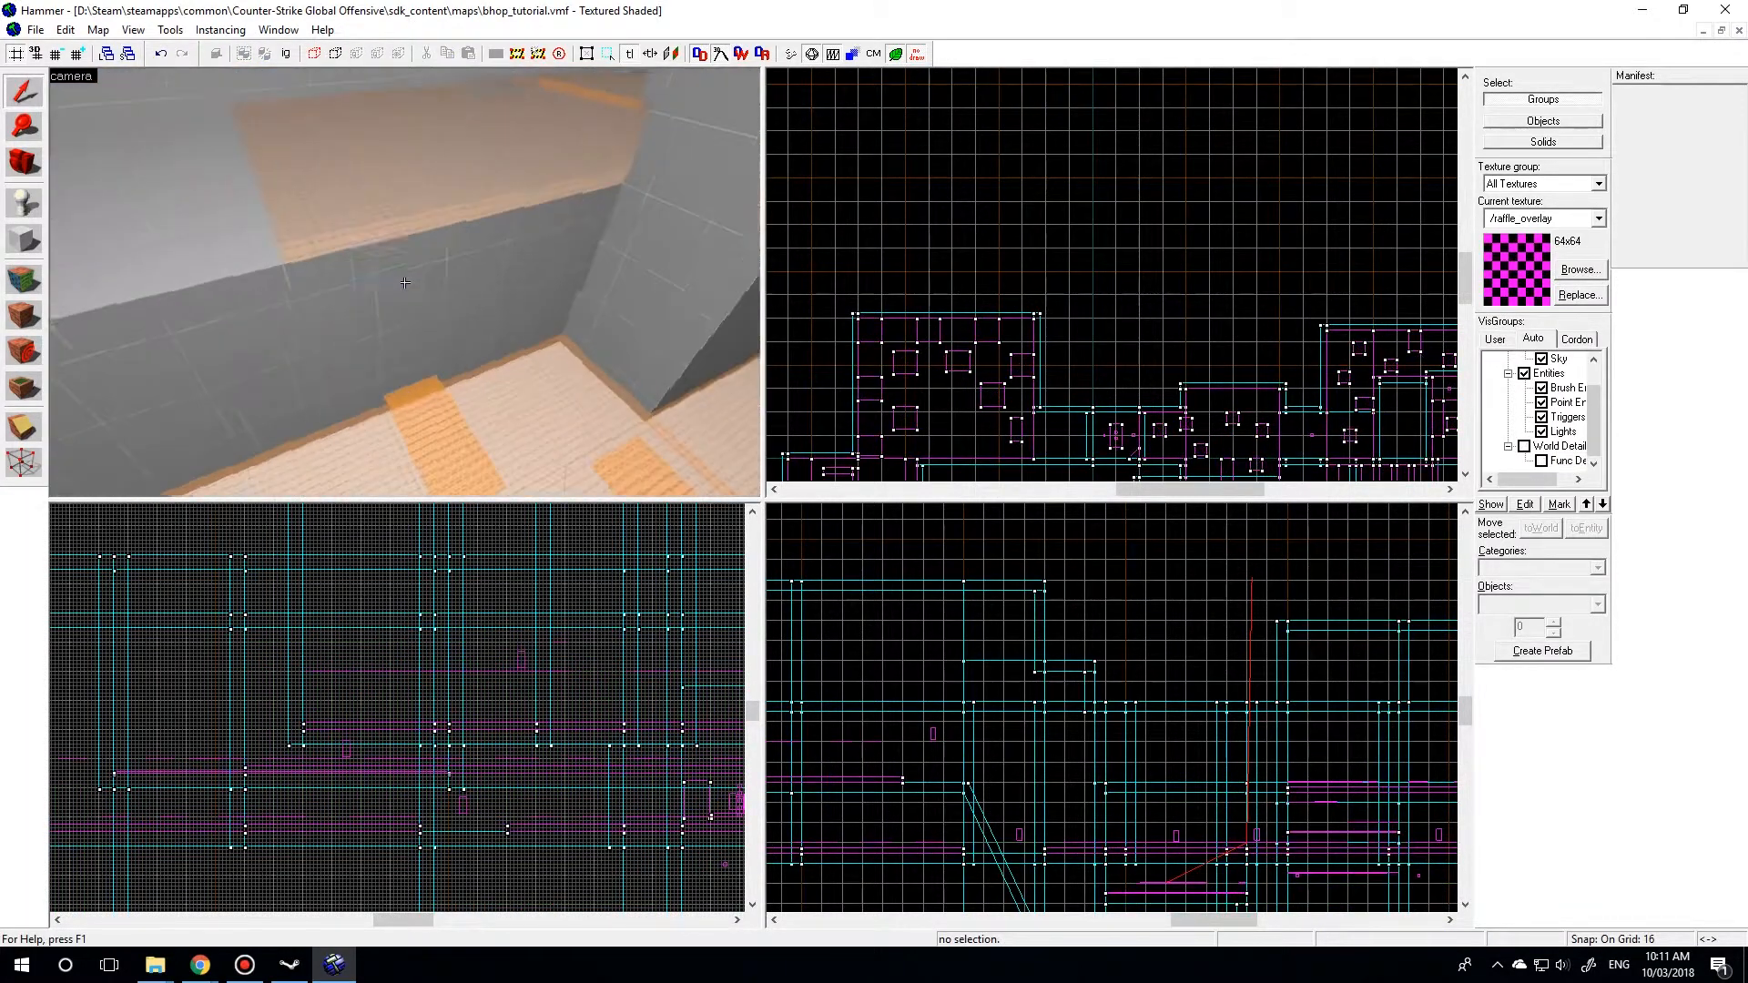
{"action": "key", "text": "w"}
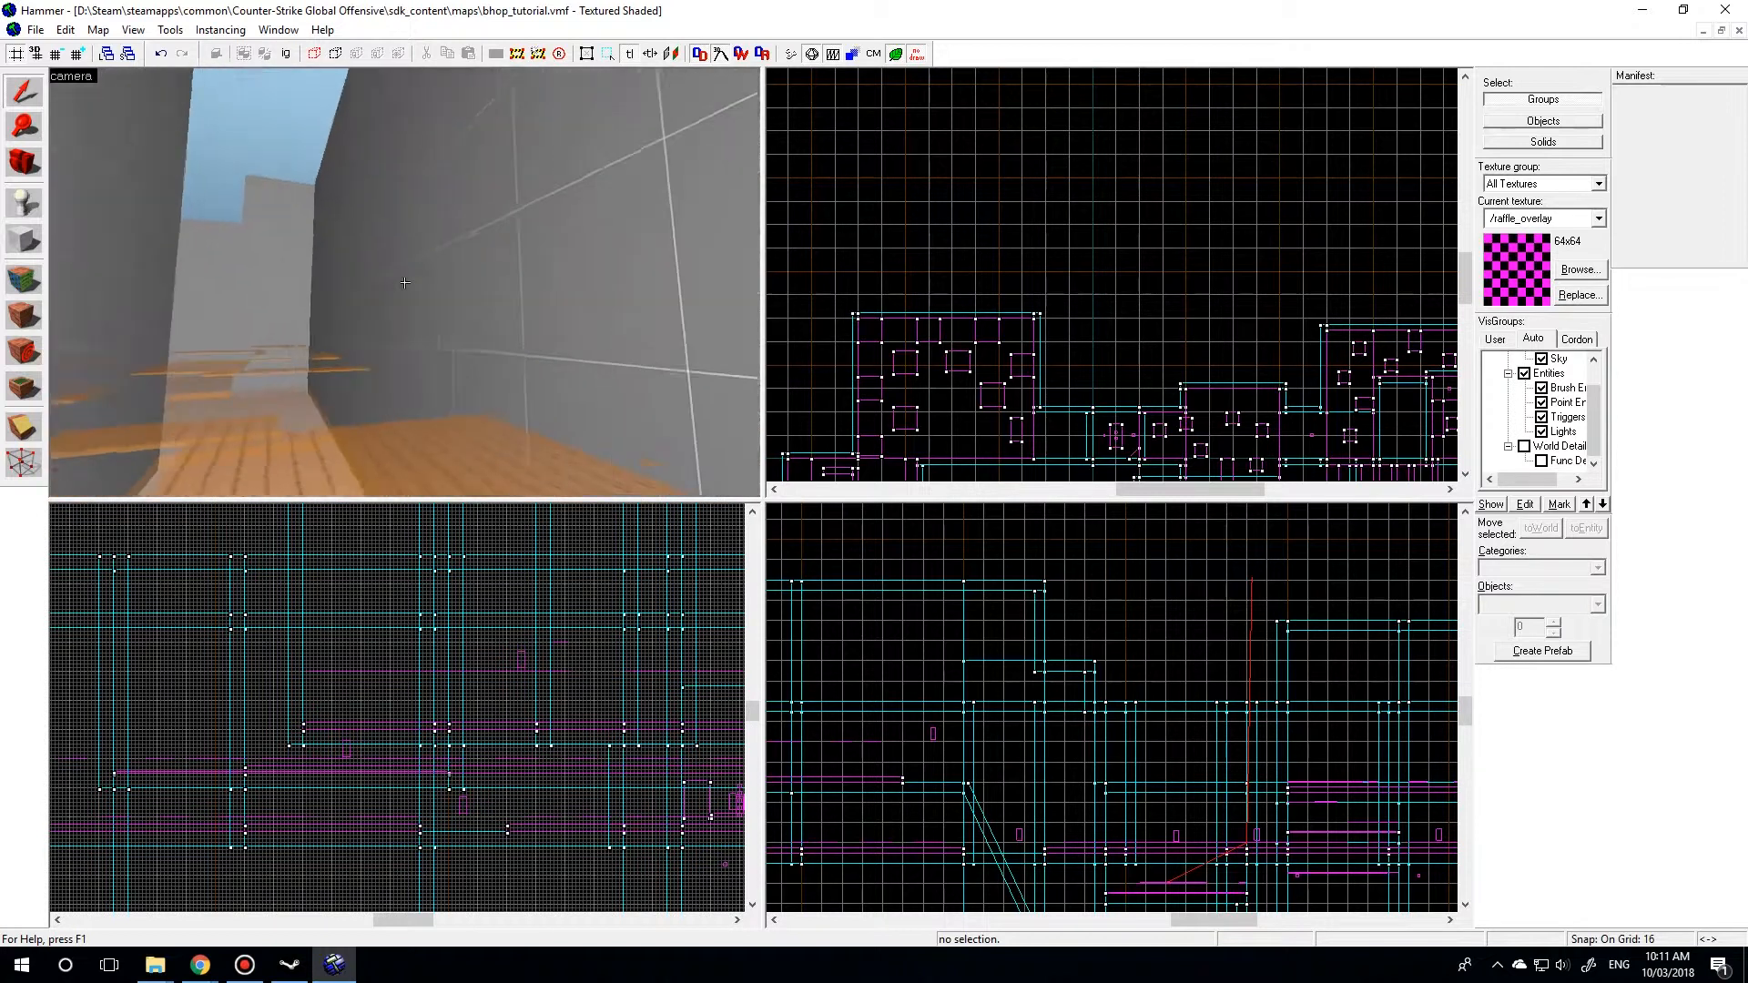
{"action": "key", "text": "w"}
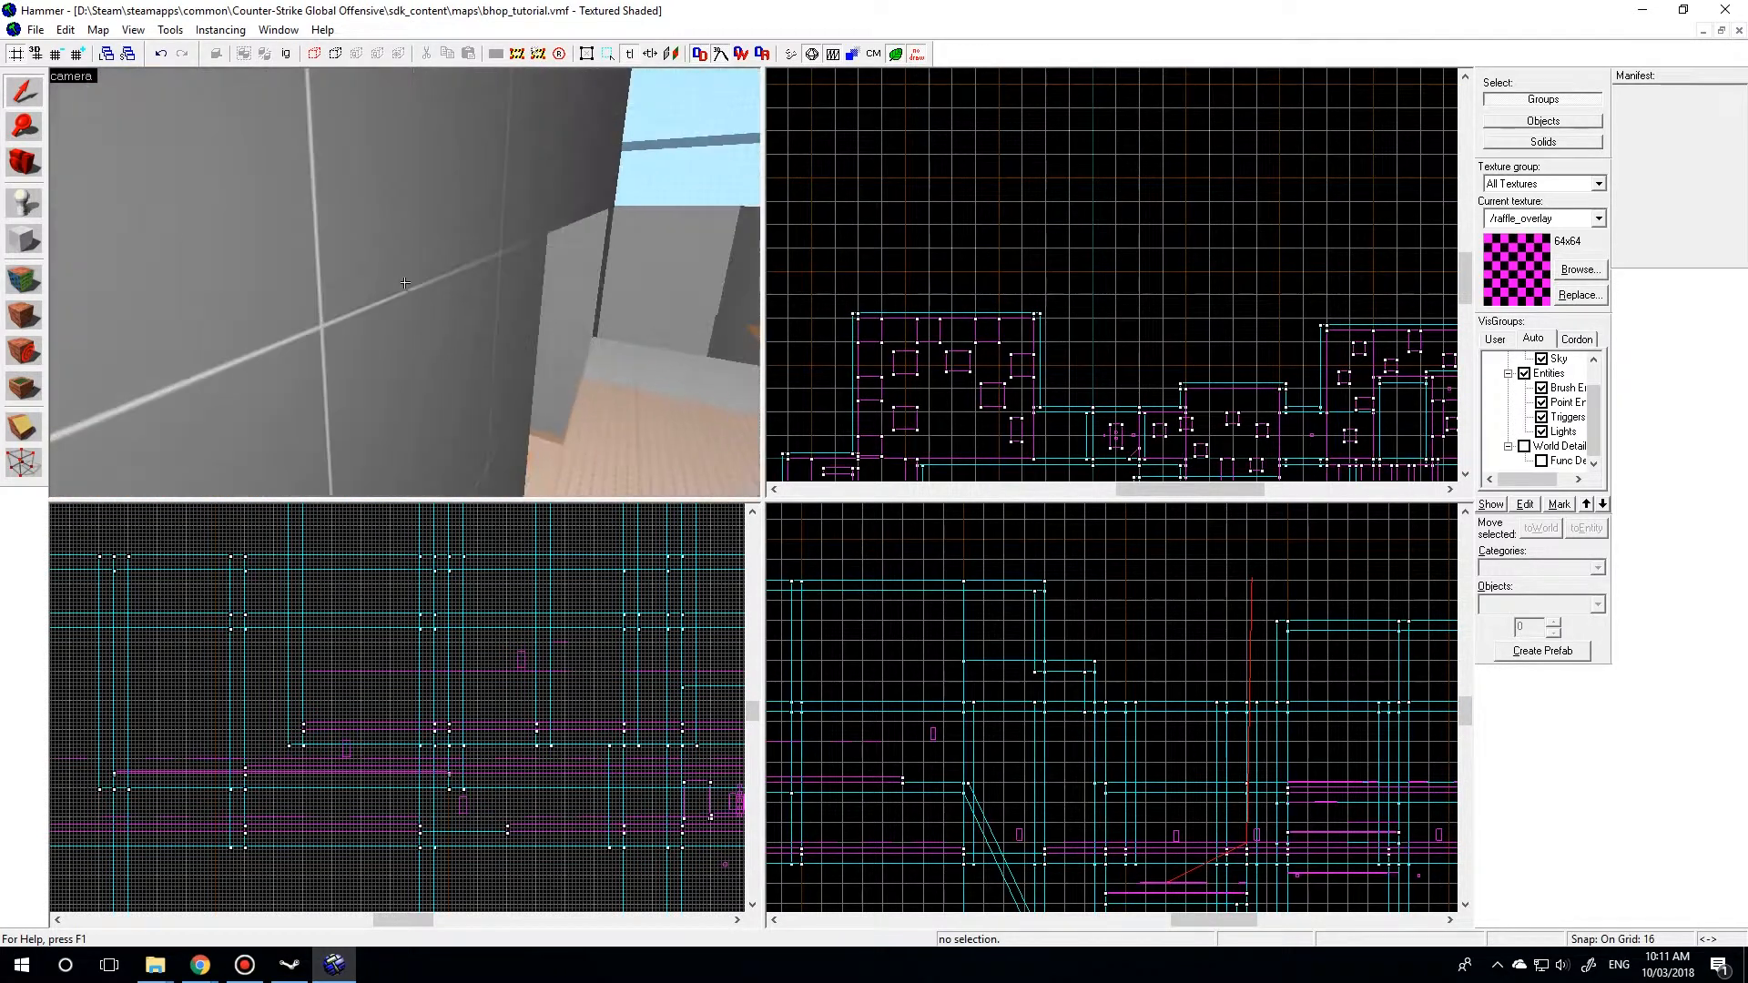
{"action": "key", "text": "w"}
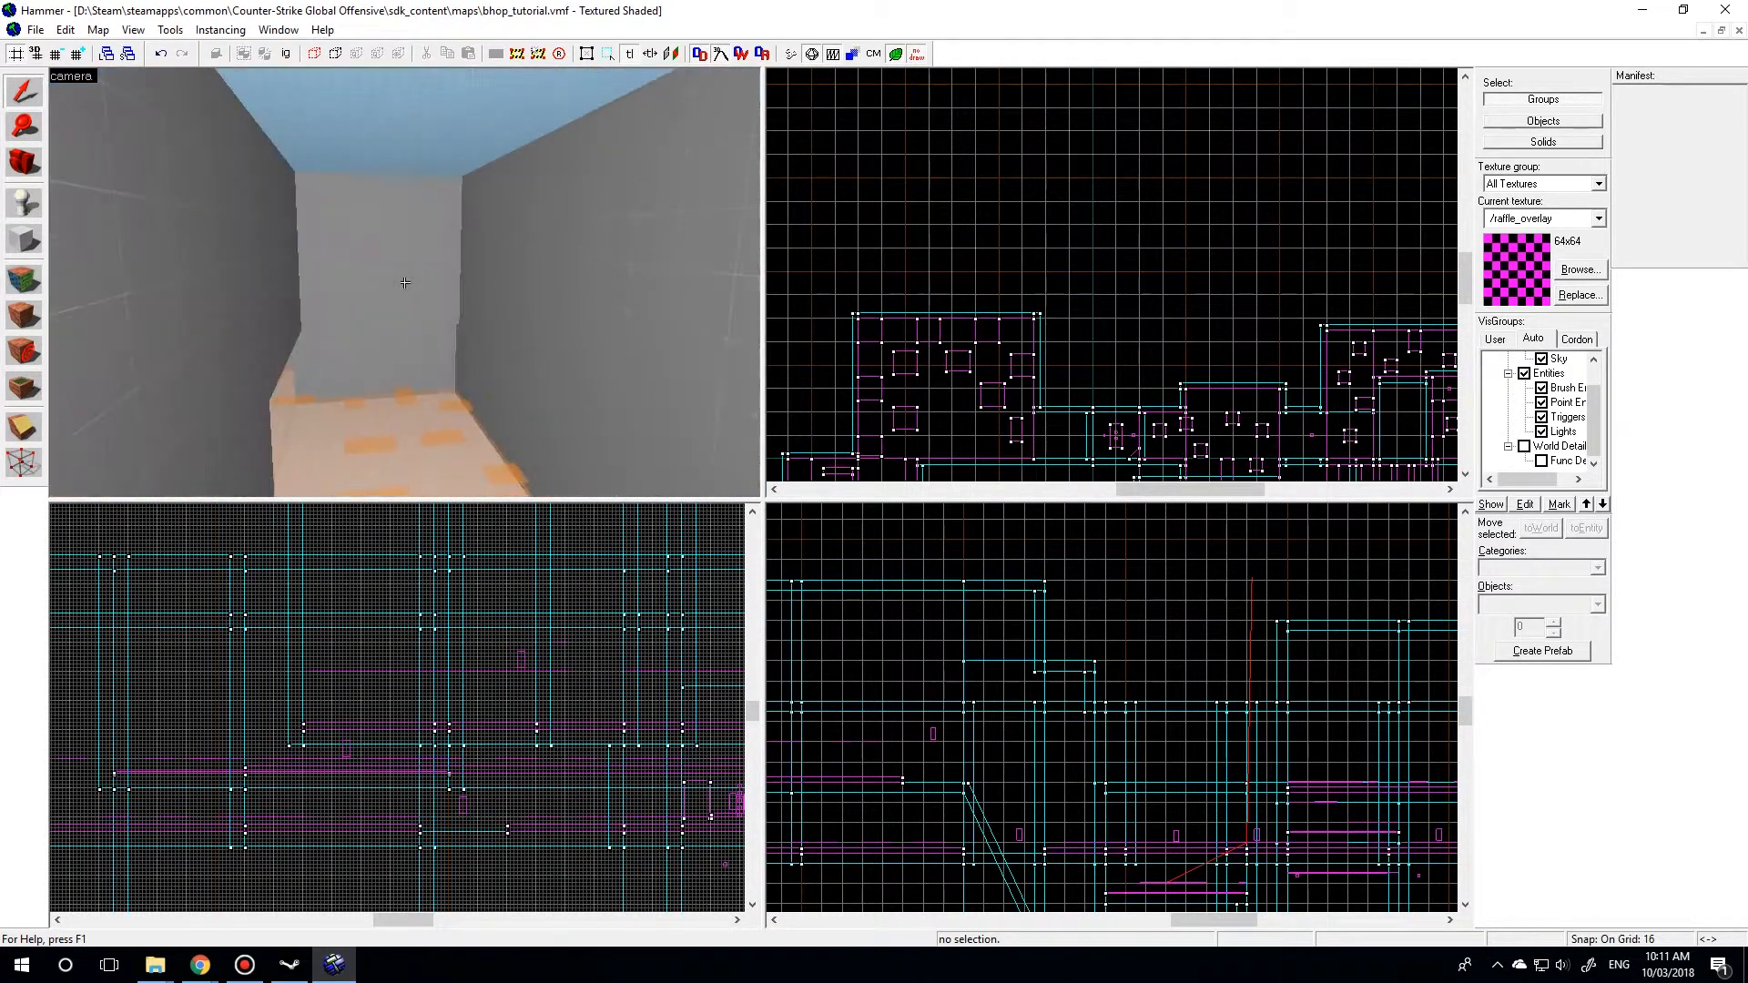
{"action": "key", "text": "w"}
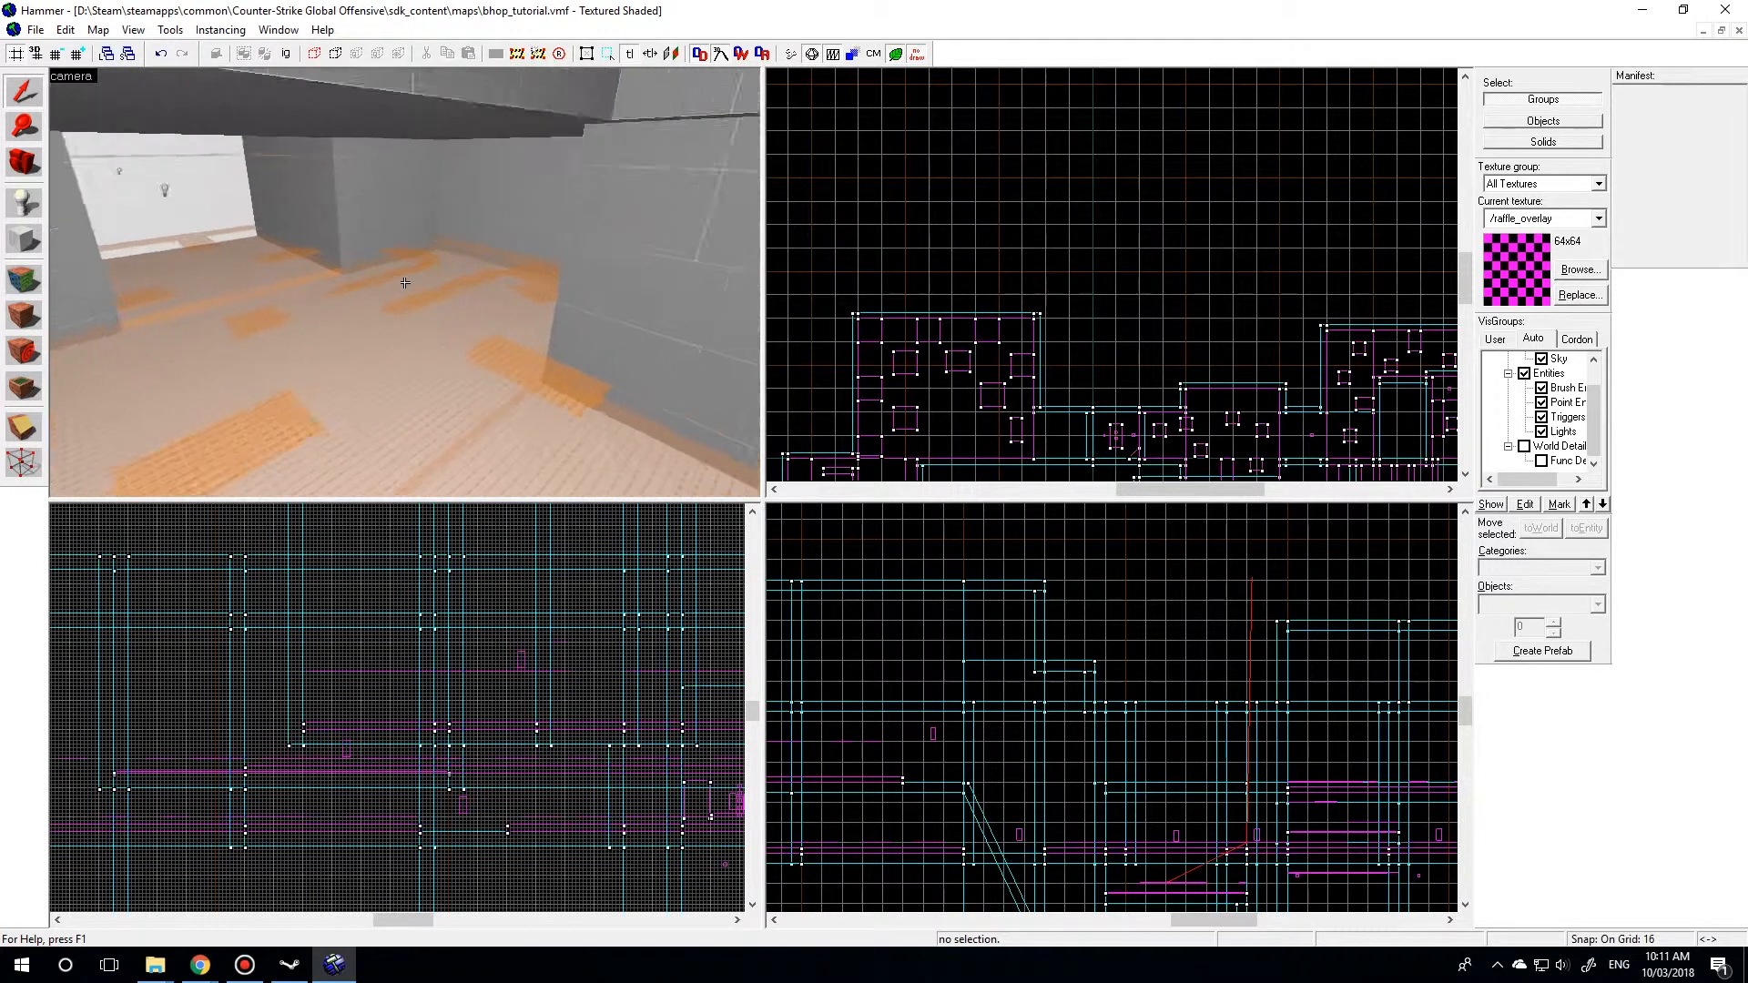
{"action": "key", "text": "w"}
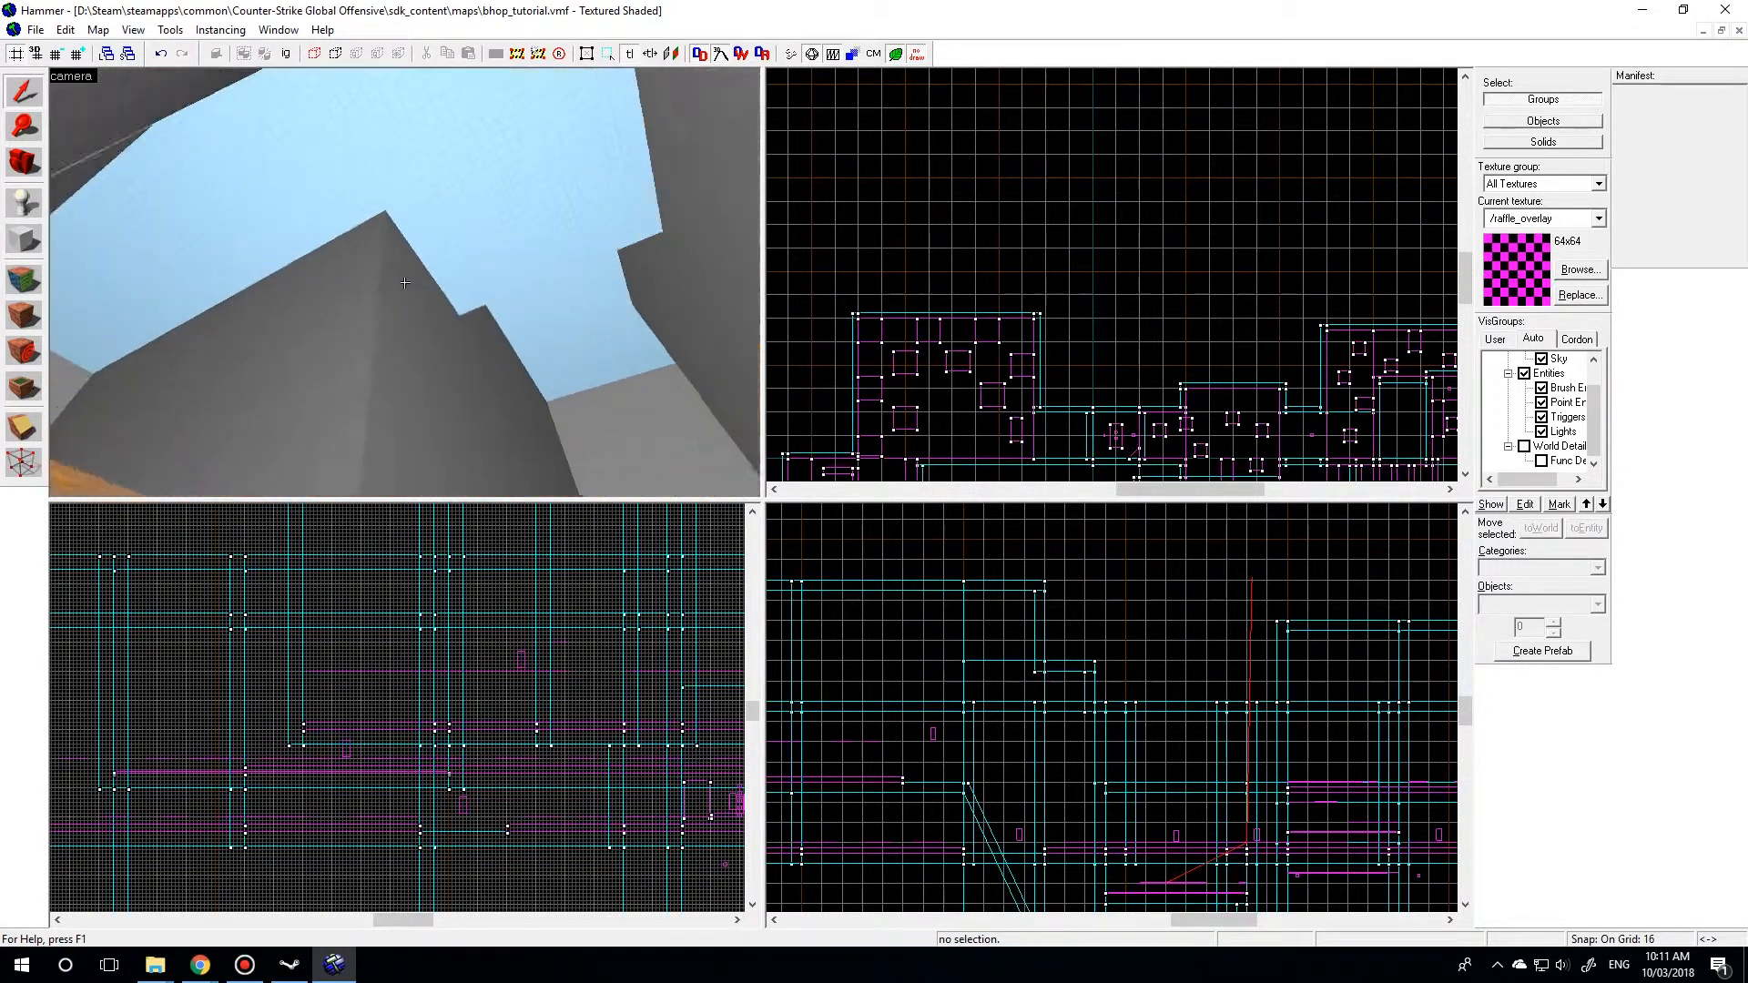
{"action": "key", "text": "w"}
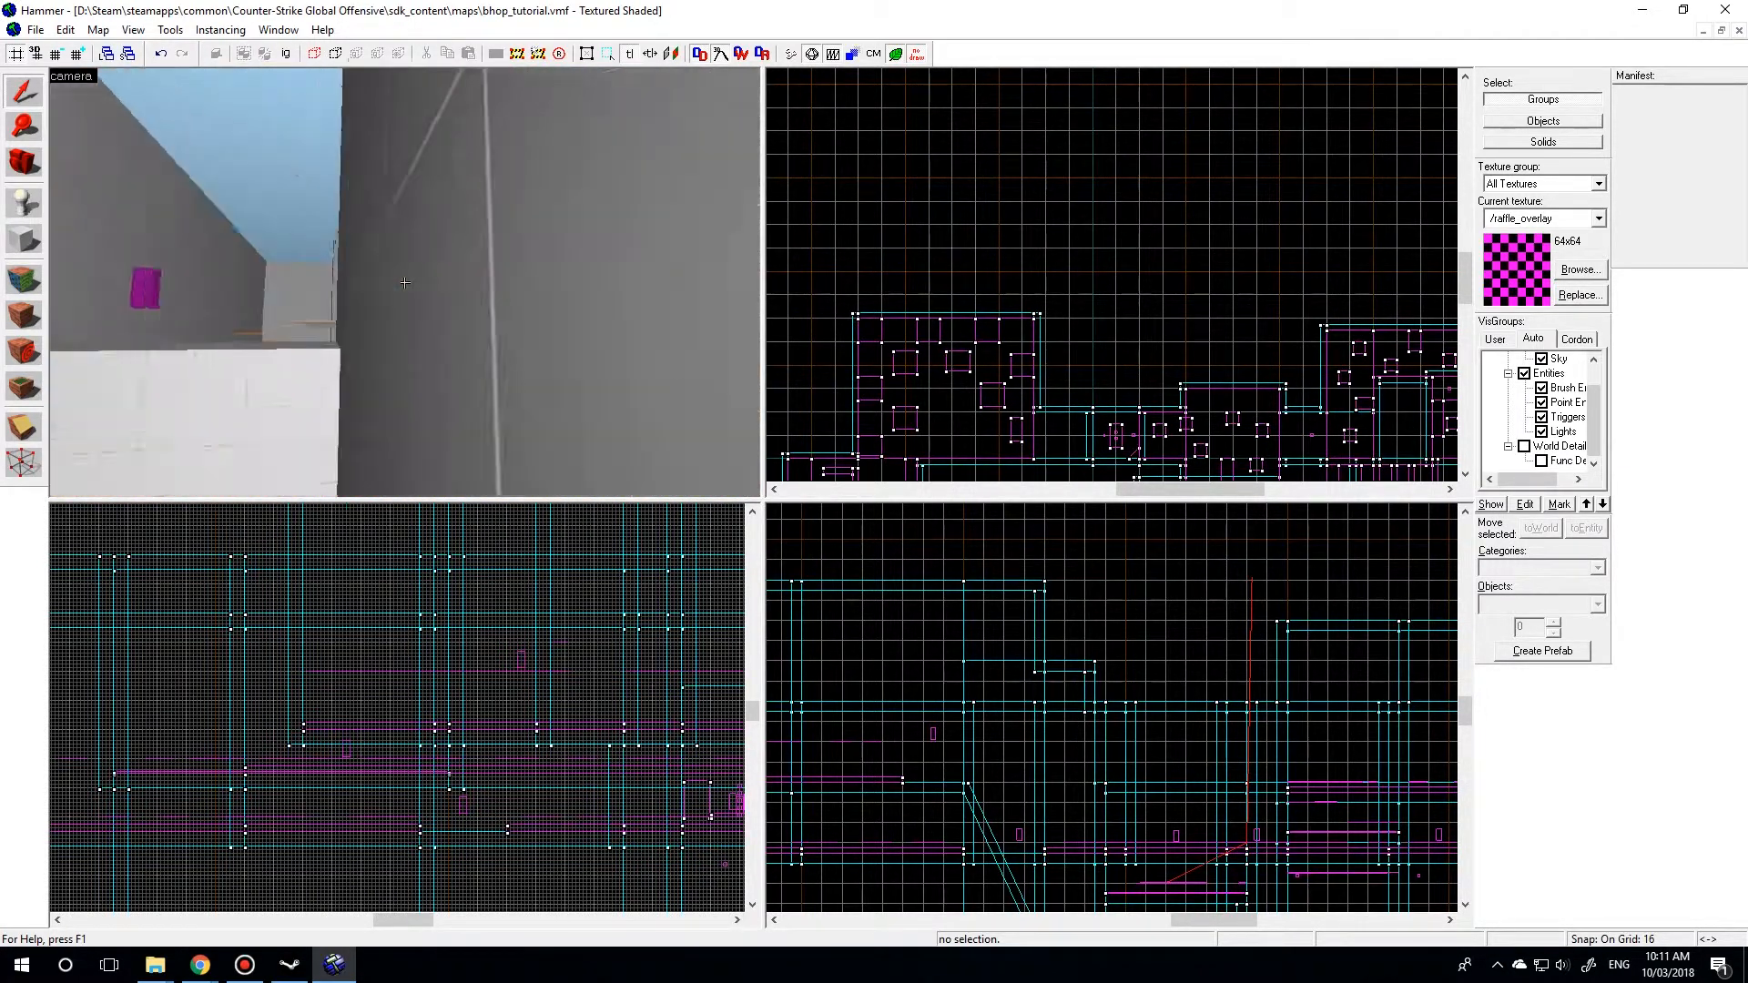
{"action": "key", "text": "w"}
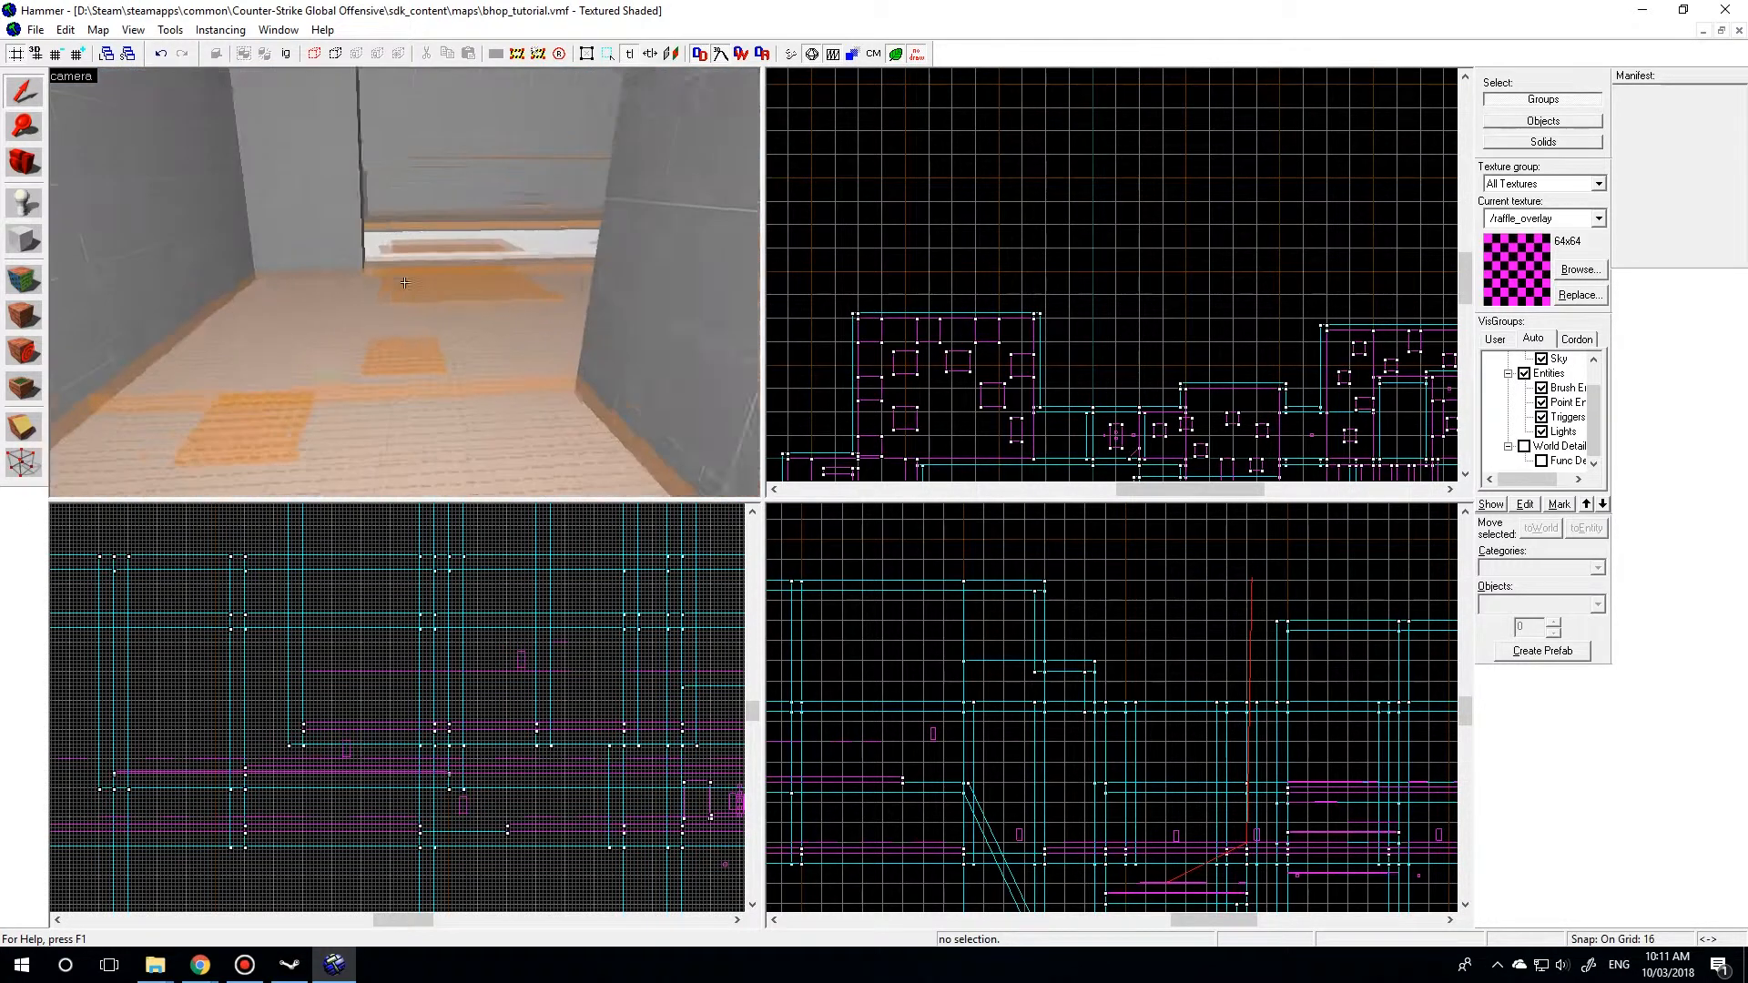
{"action": "key", "text": "z"}
Load the default pointfile bhop_tutorial.lin to display the leak line
{"action": "left_click", "coordinate": [98, 30]}
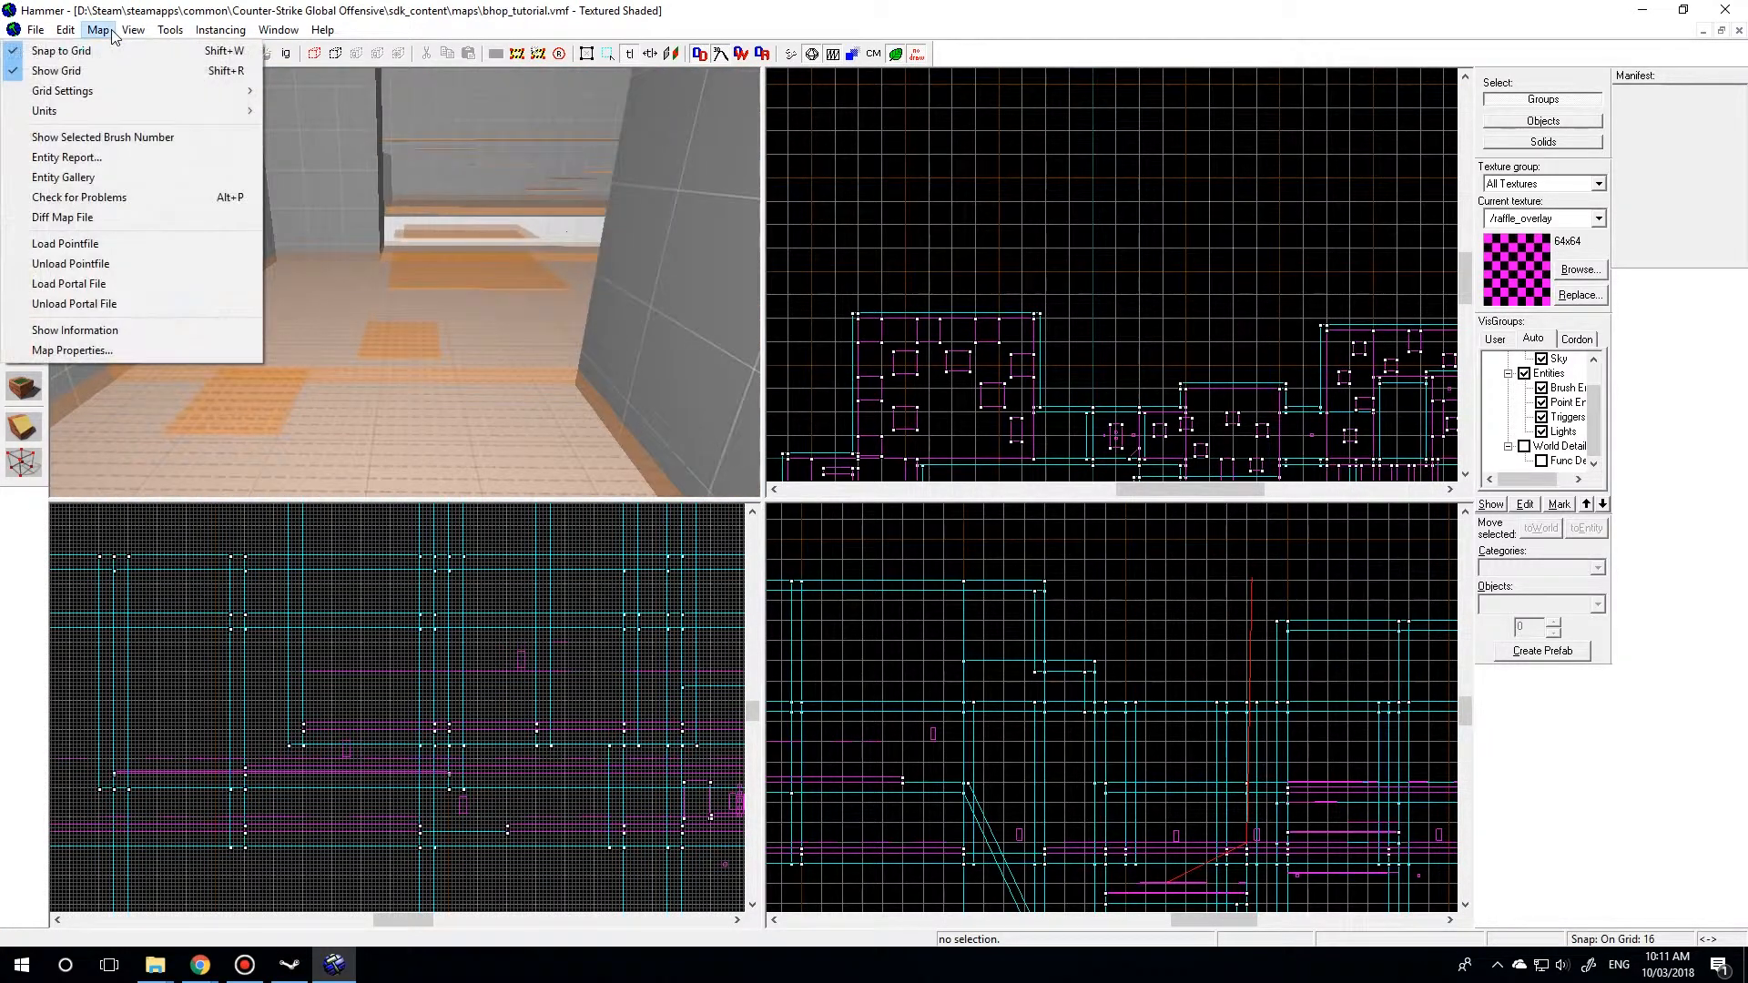
{"action": "left_click", "coordinate": [78, 243]}
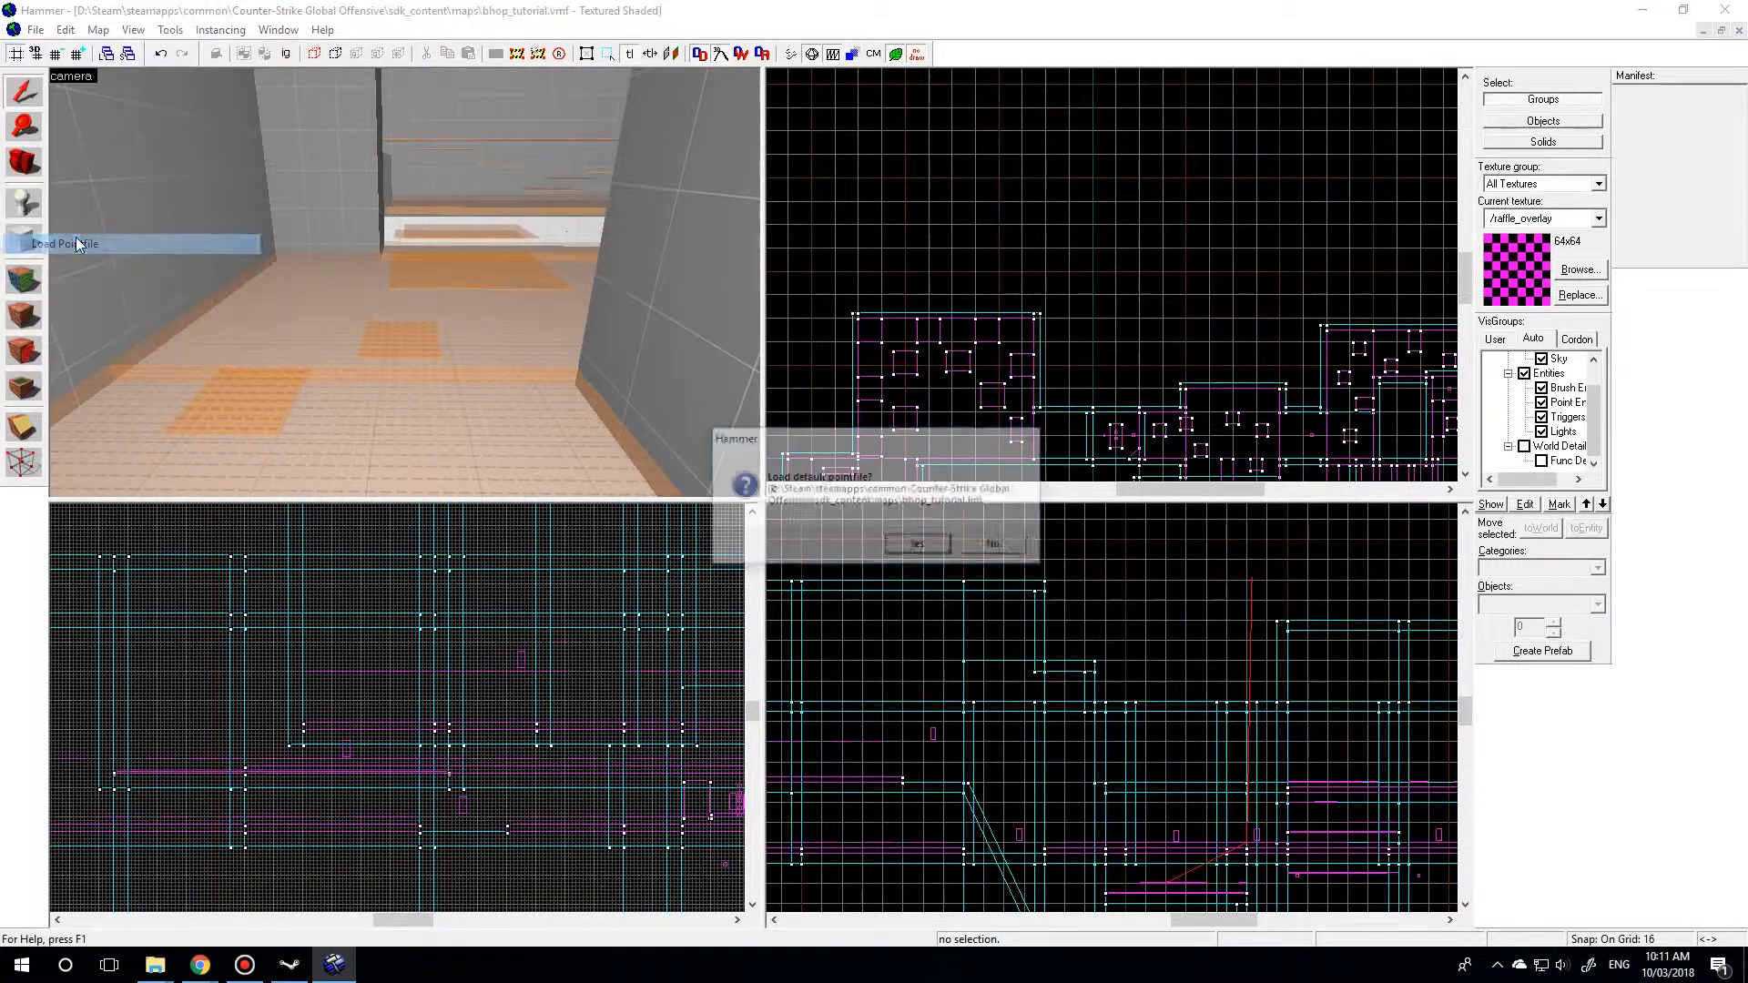
{"action": "left_click", "coordinate": [919, 545]}
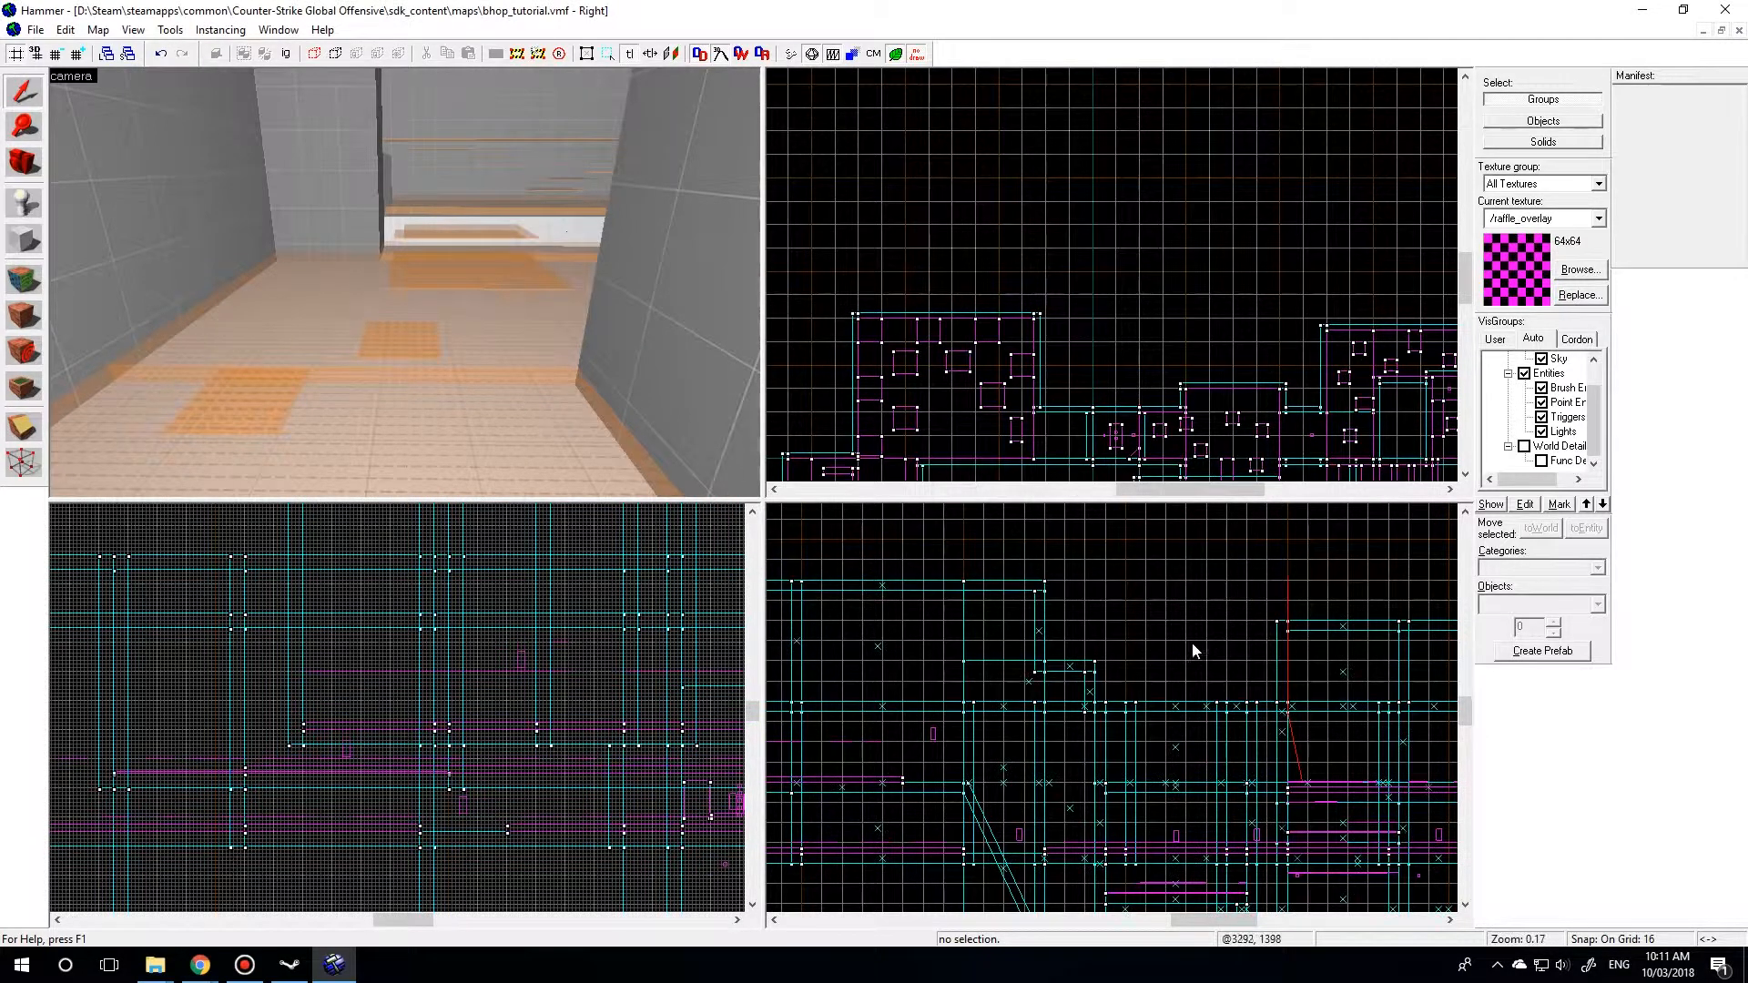
Follow the red leak line in the 2D and 3D views to the wall corner where it leaves the level
{"action": "scroll", "coordinate": [819, 222], "scroll_direction": "down", "scroll_amount": 4}
{"action": "scroll", "coordinate": [915, 237], "scroll_direction": "up", "scroll_amount": 6}
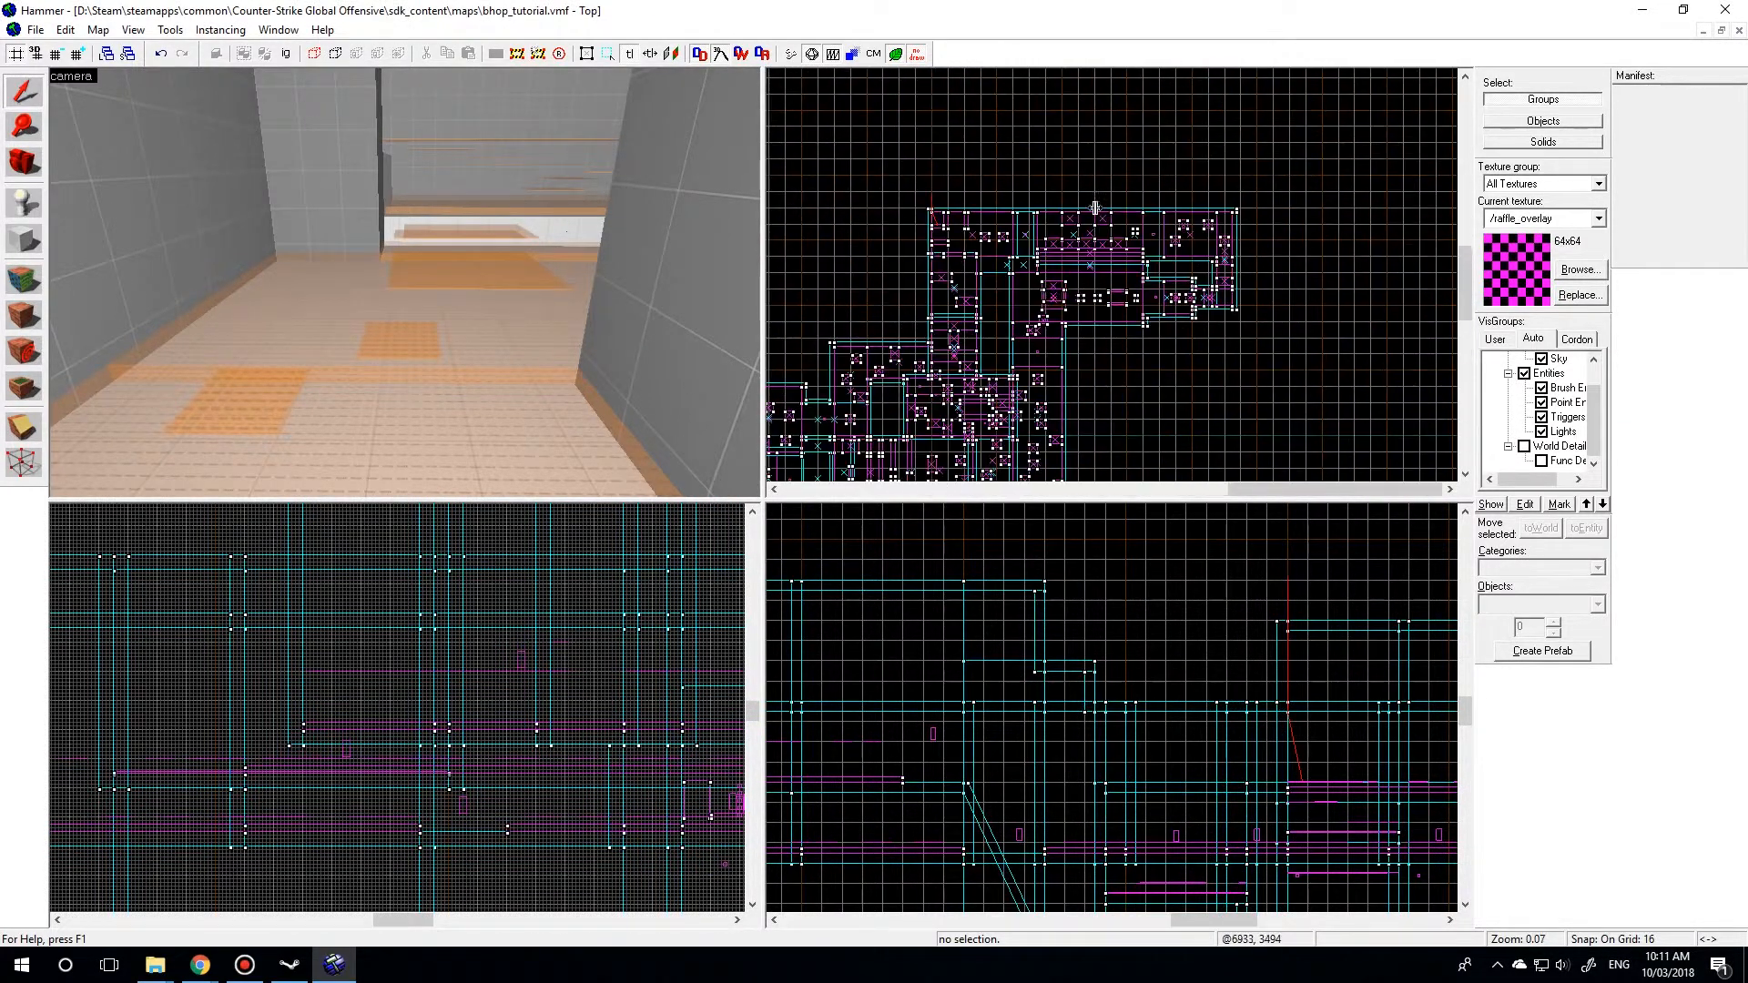
{"action": "scroll", "coordinate": [920, 215], "scroll_direction": "up", "scroll_amount": 10}
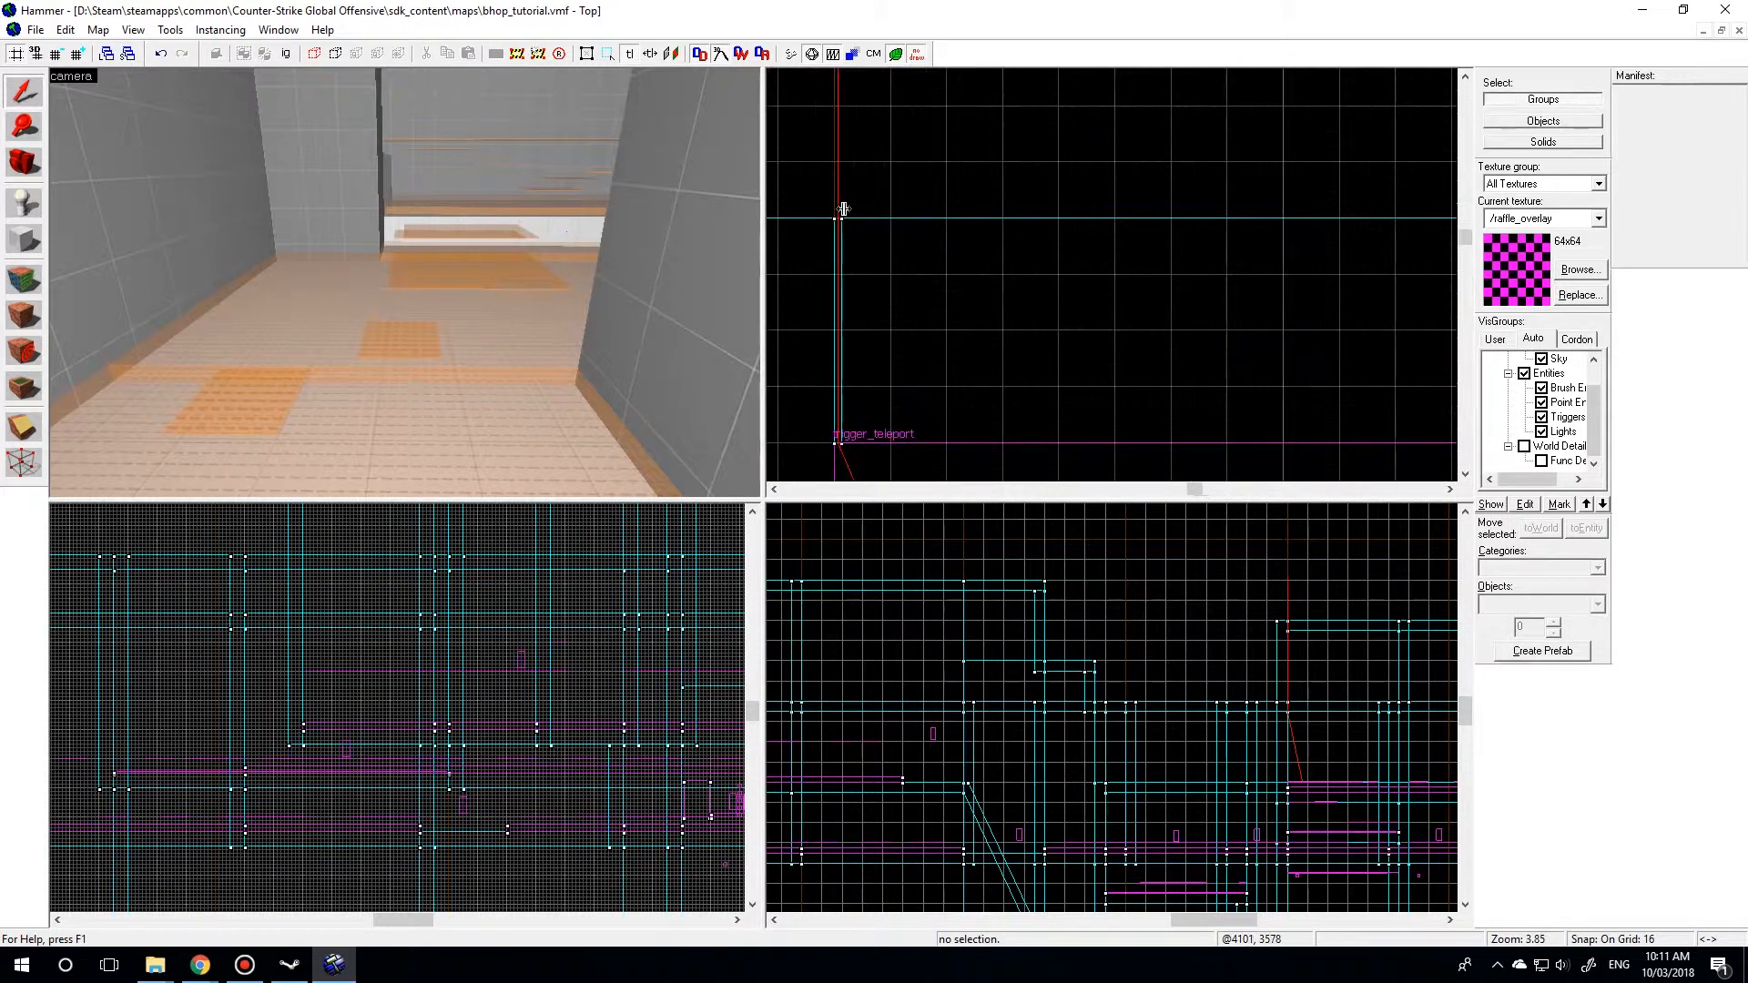
{"action": "scroll", "coordinate": [875, 256], "scroll_direction": "down", "scroll_amount": 9}
{"action": "key", "text": "z"}
{"action": "key", "text": "w"}
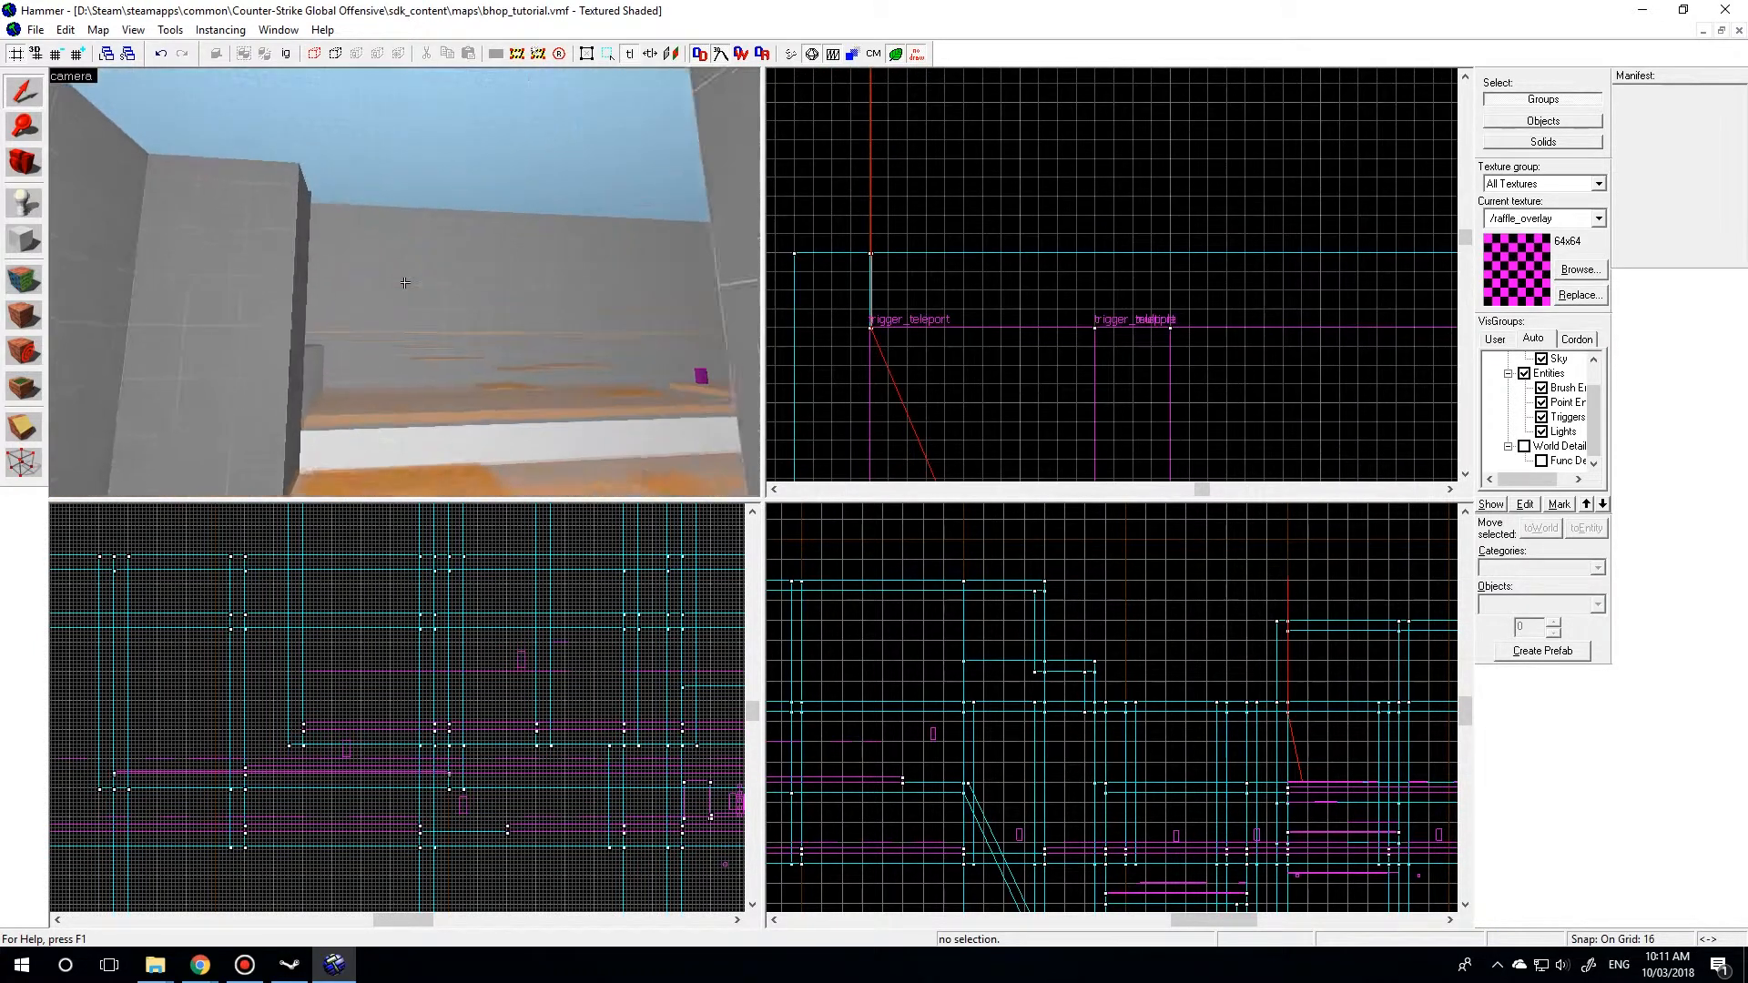
{"action": "key", "text": "w"}
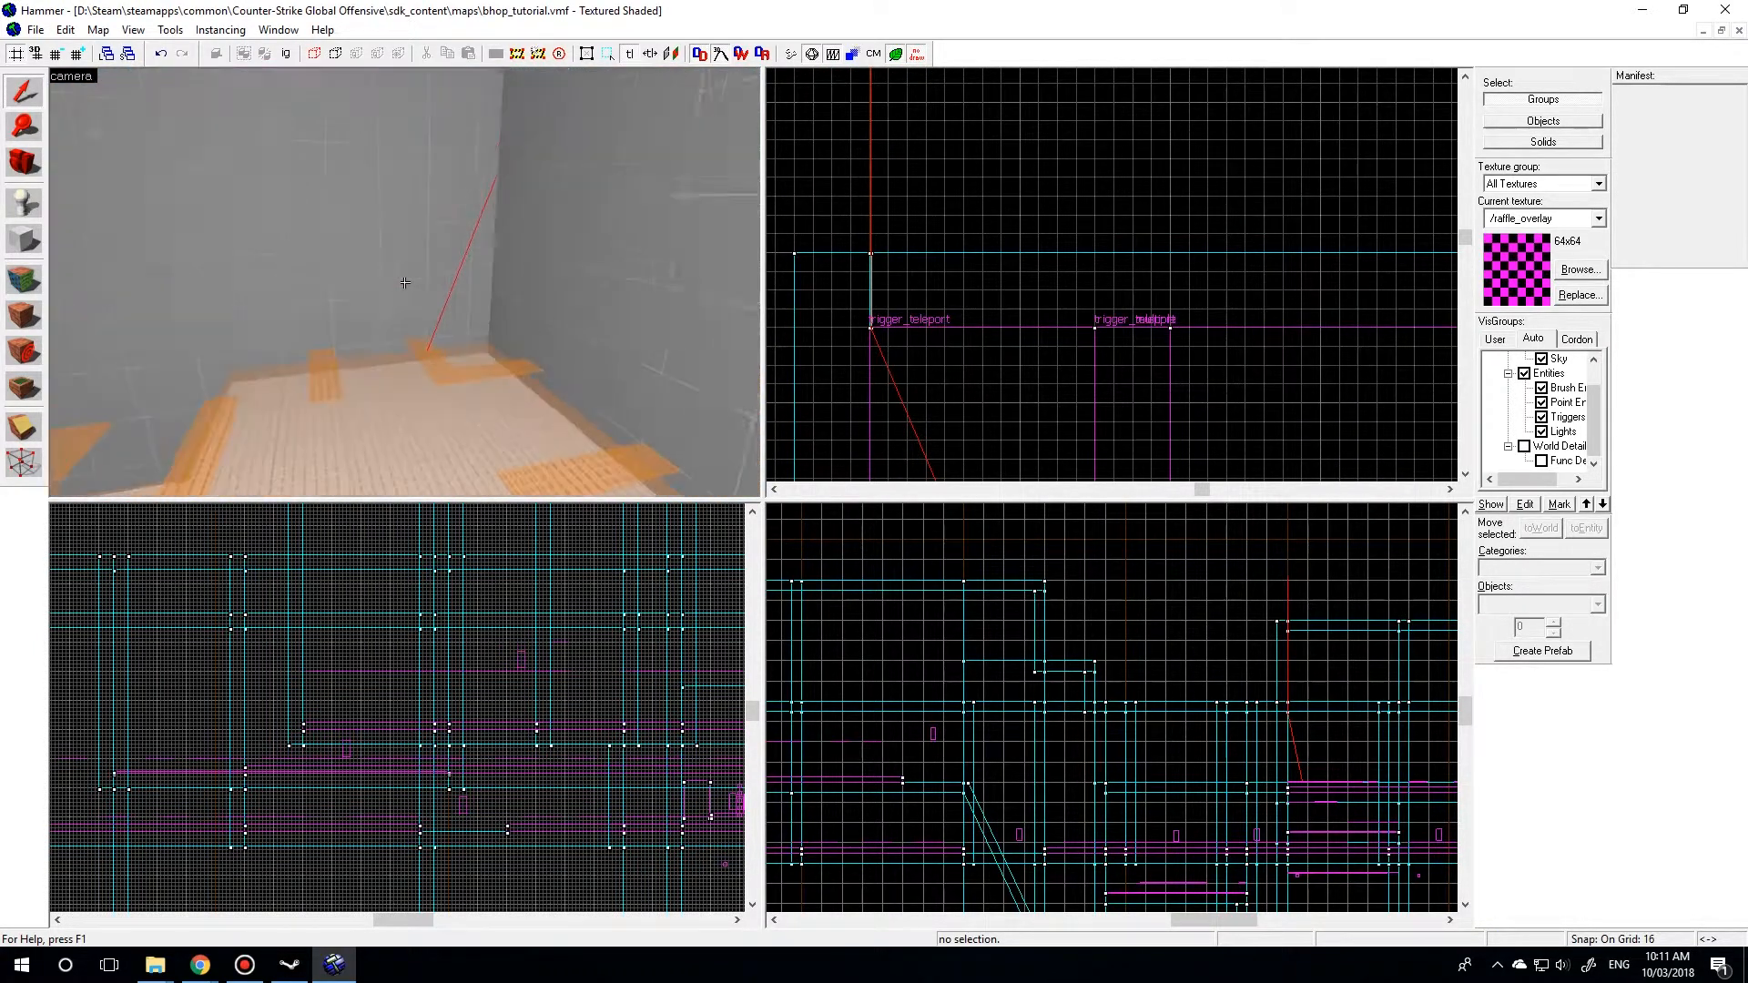
{"action": "key", "text": "w"}
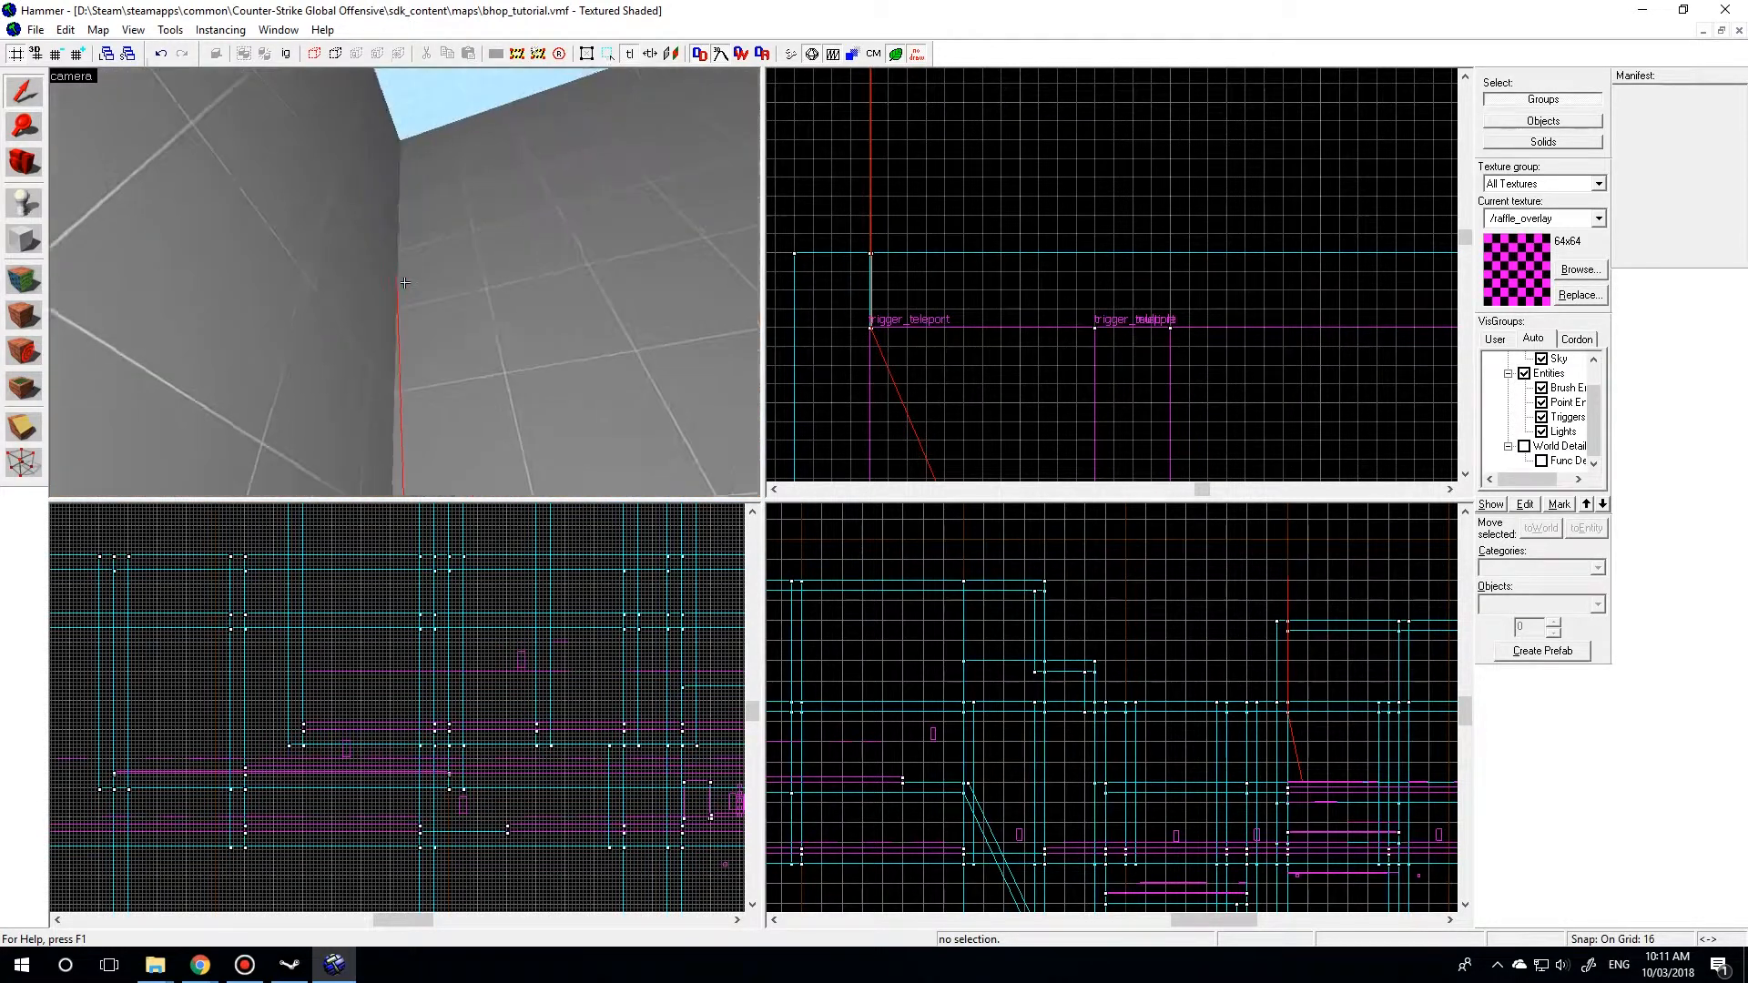
{"action": "key", "text": "w"}
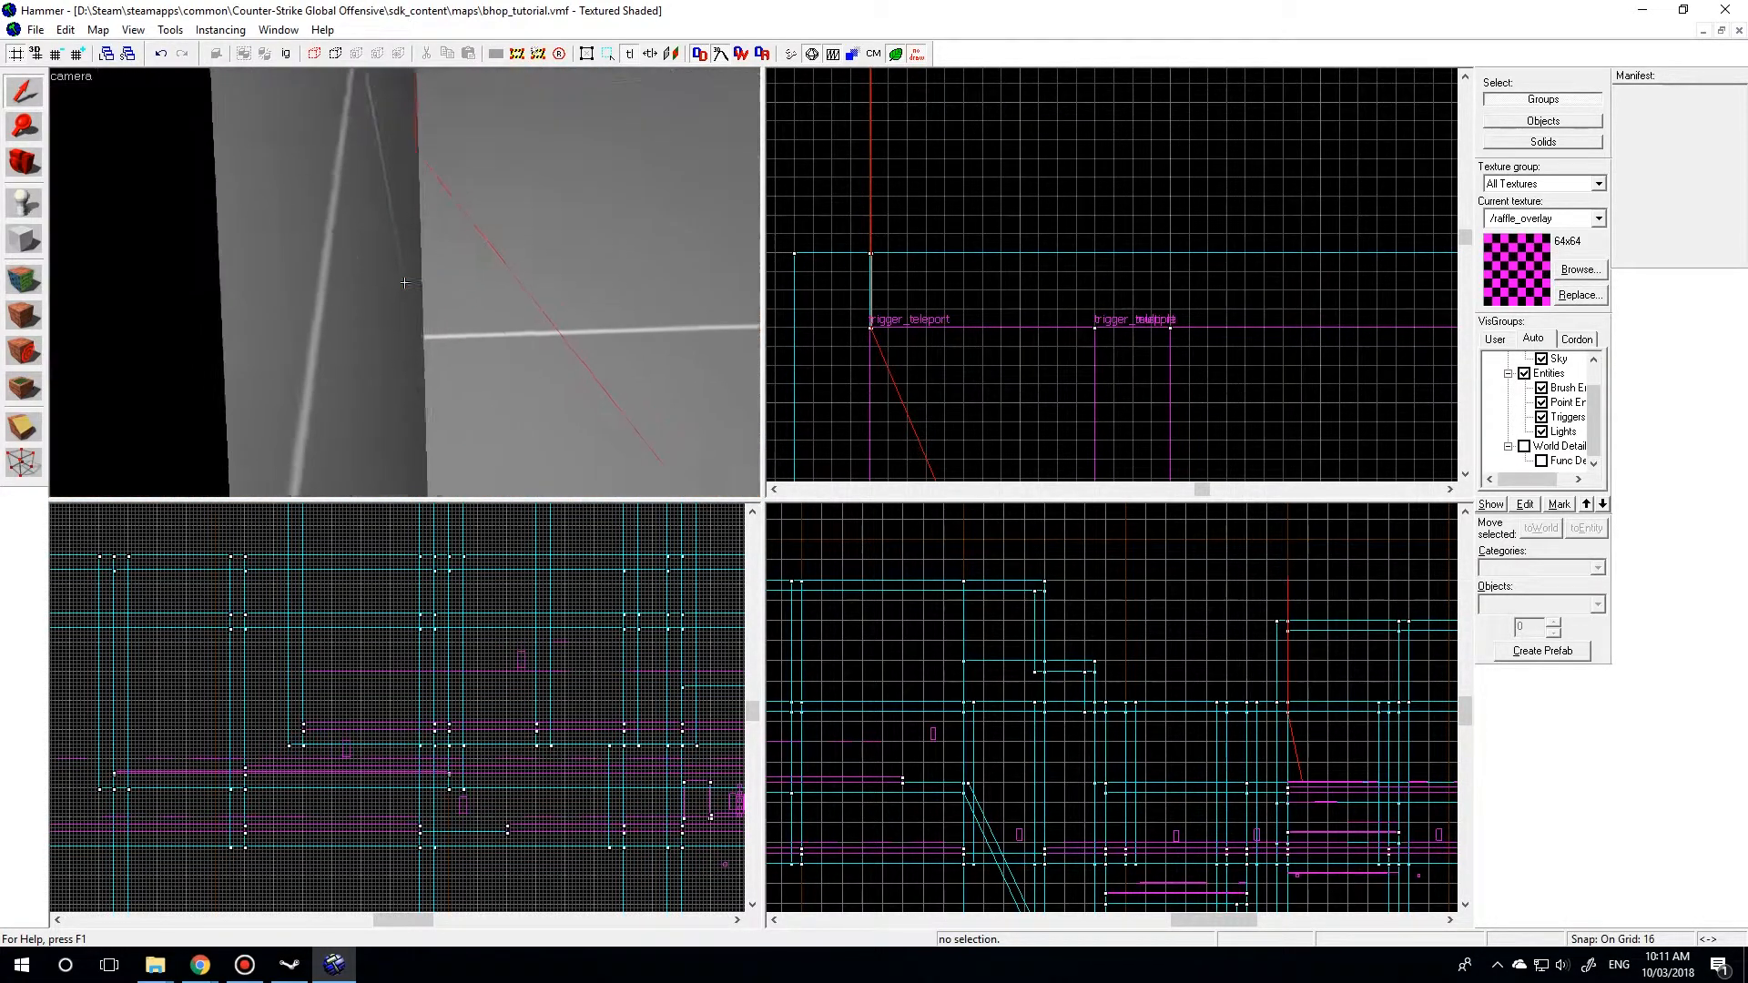
{"action": "key", "text": "w"}
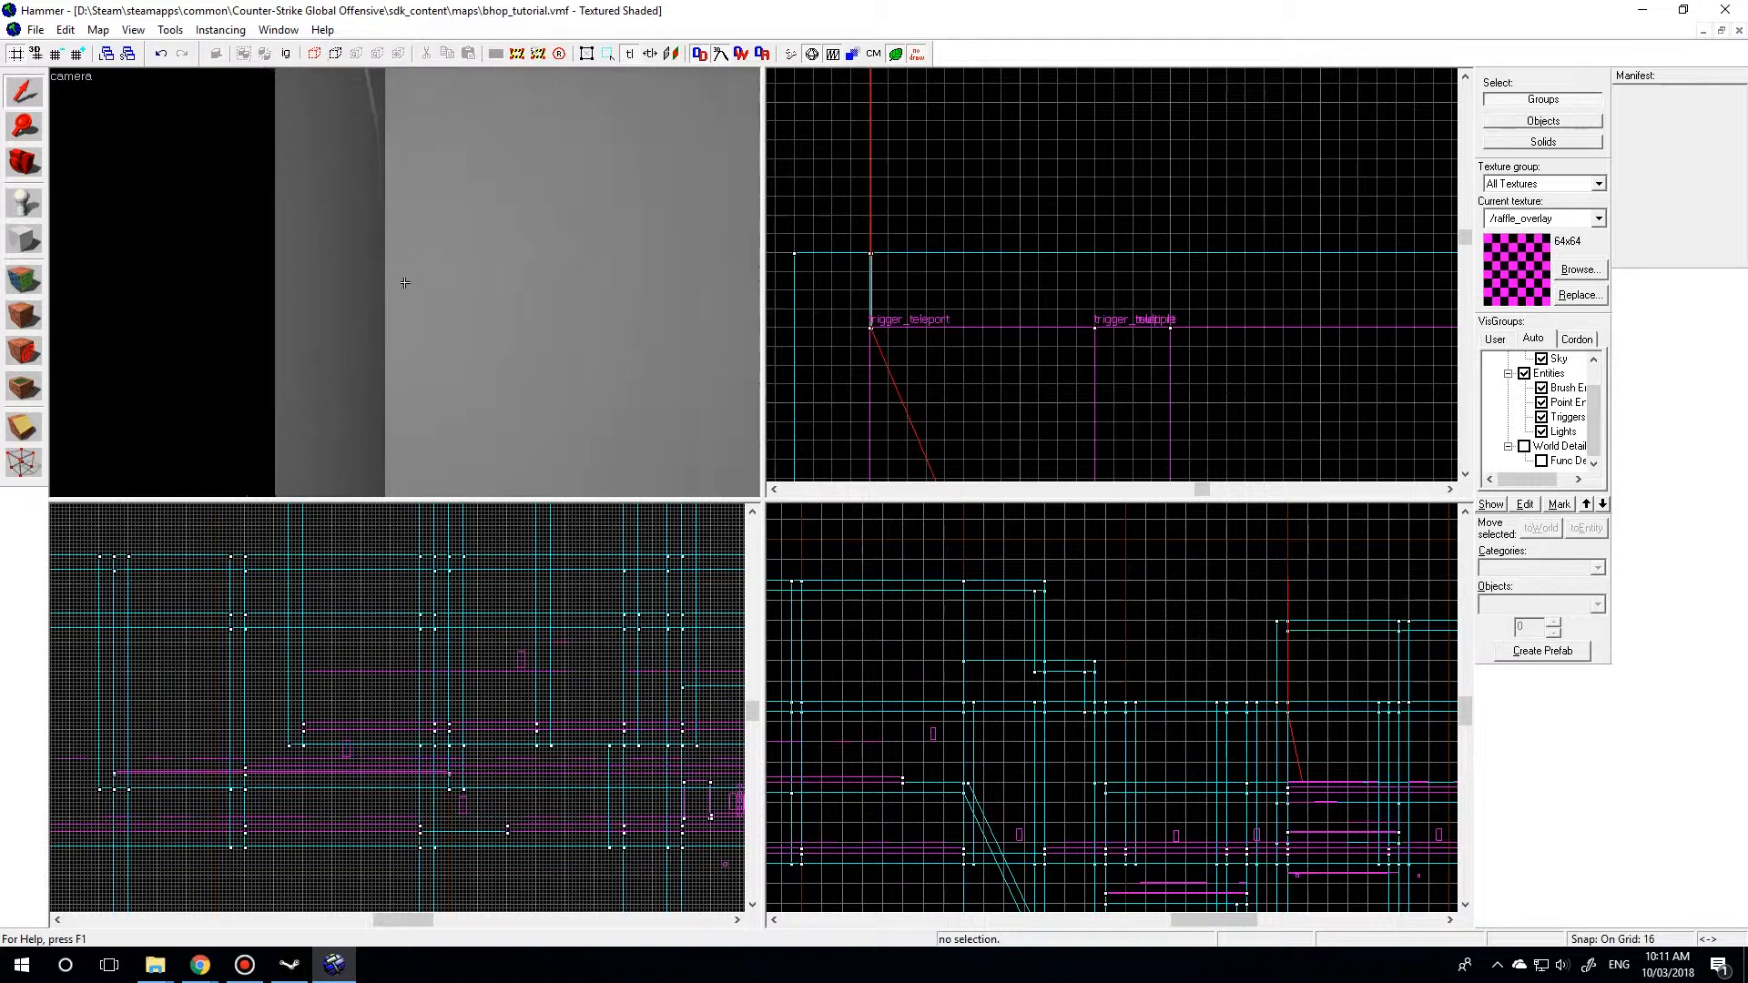
Resize the leaking corner's long wall to 4800 units wide so it meets the adjoining wall and closes the gap
{"action": "scroll", "coordinate": [871, 279], "scroll_direction": "up", "scroll_amount": 5}
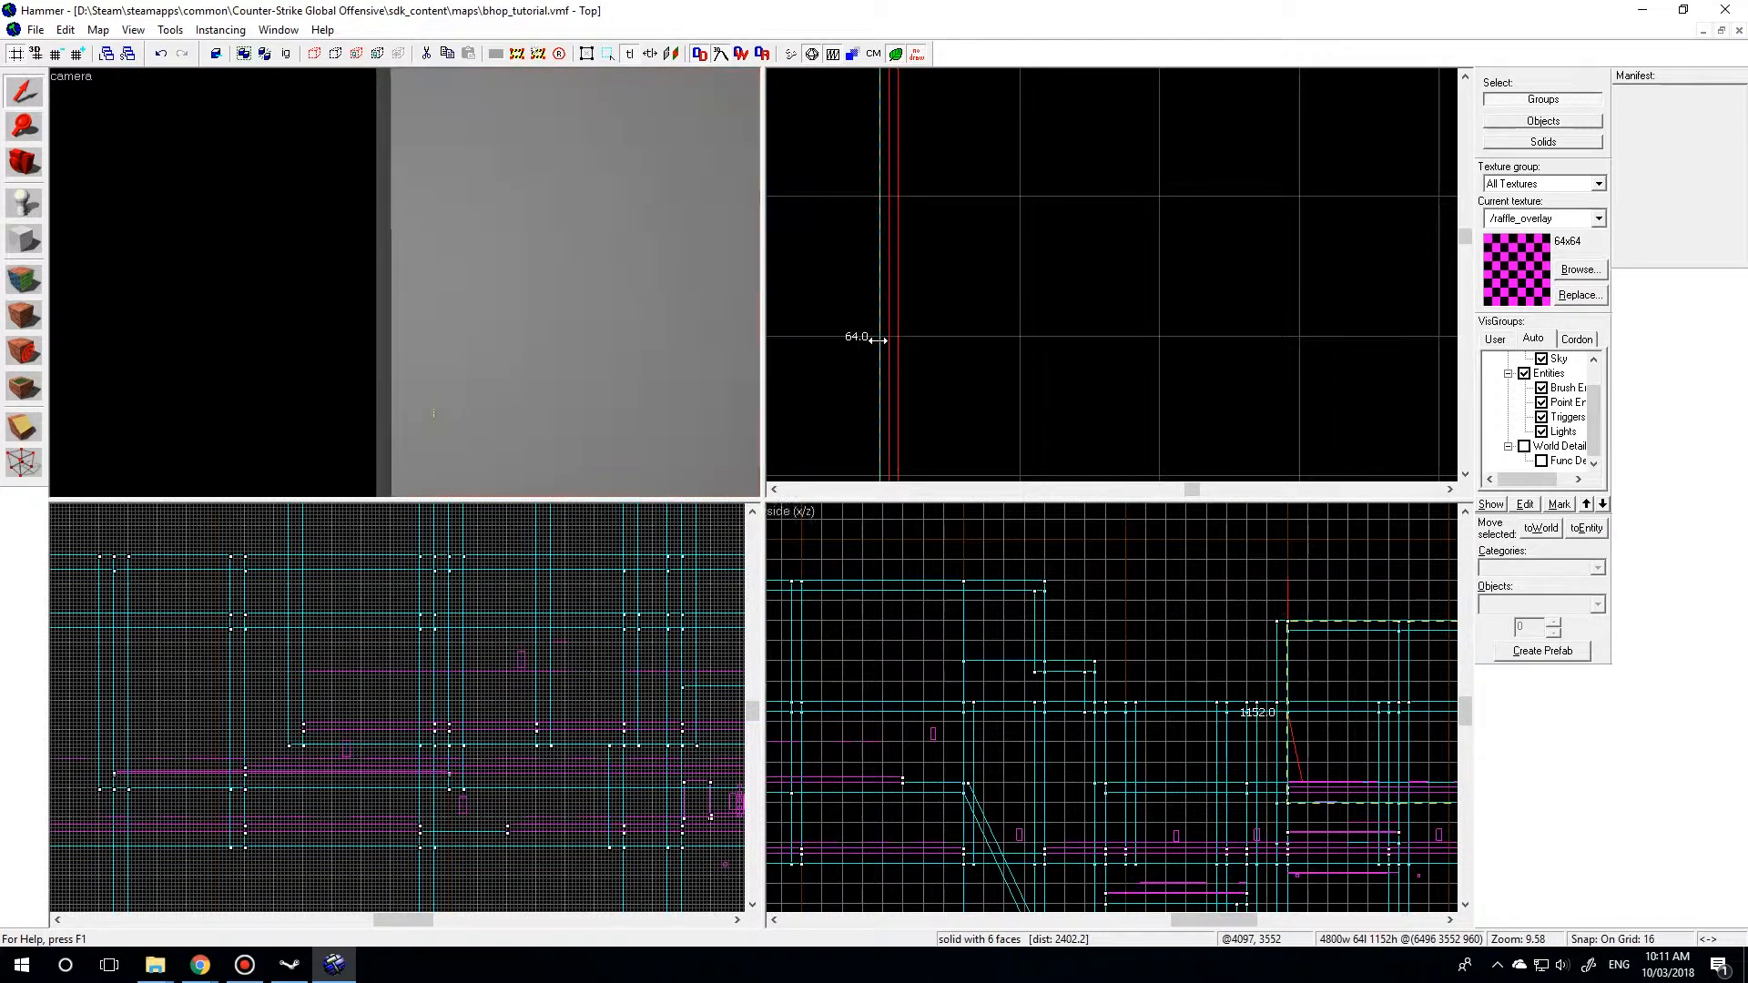
{"action": "key", "text": "z"}
{"action": "key", "text": "w"}
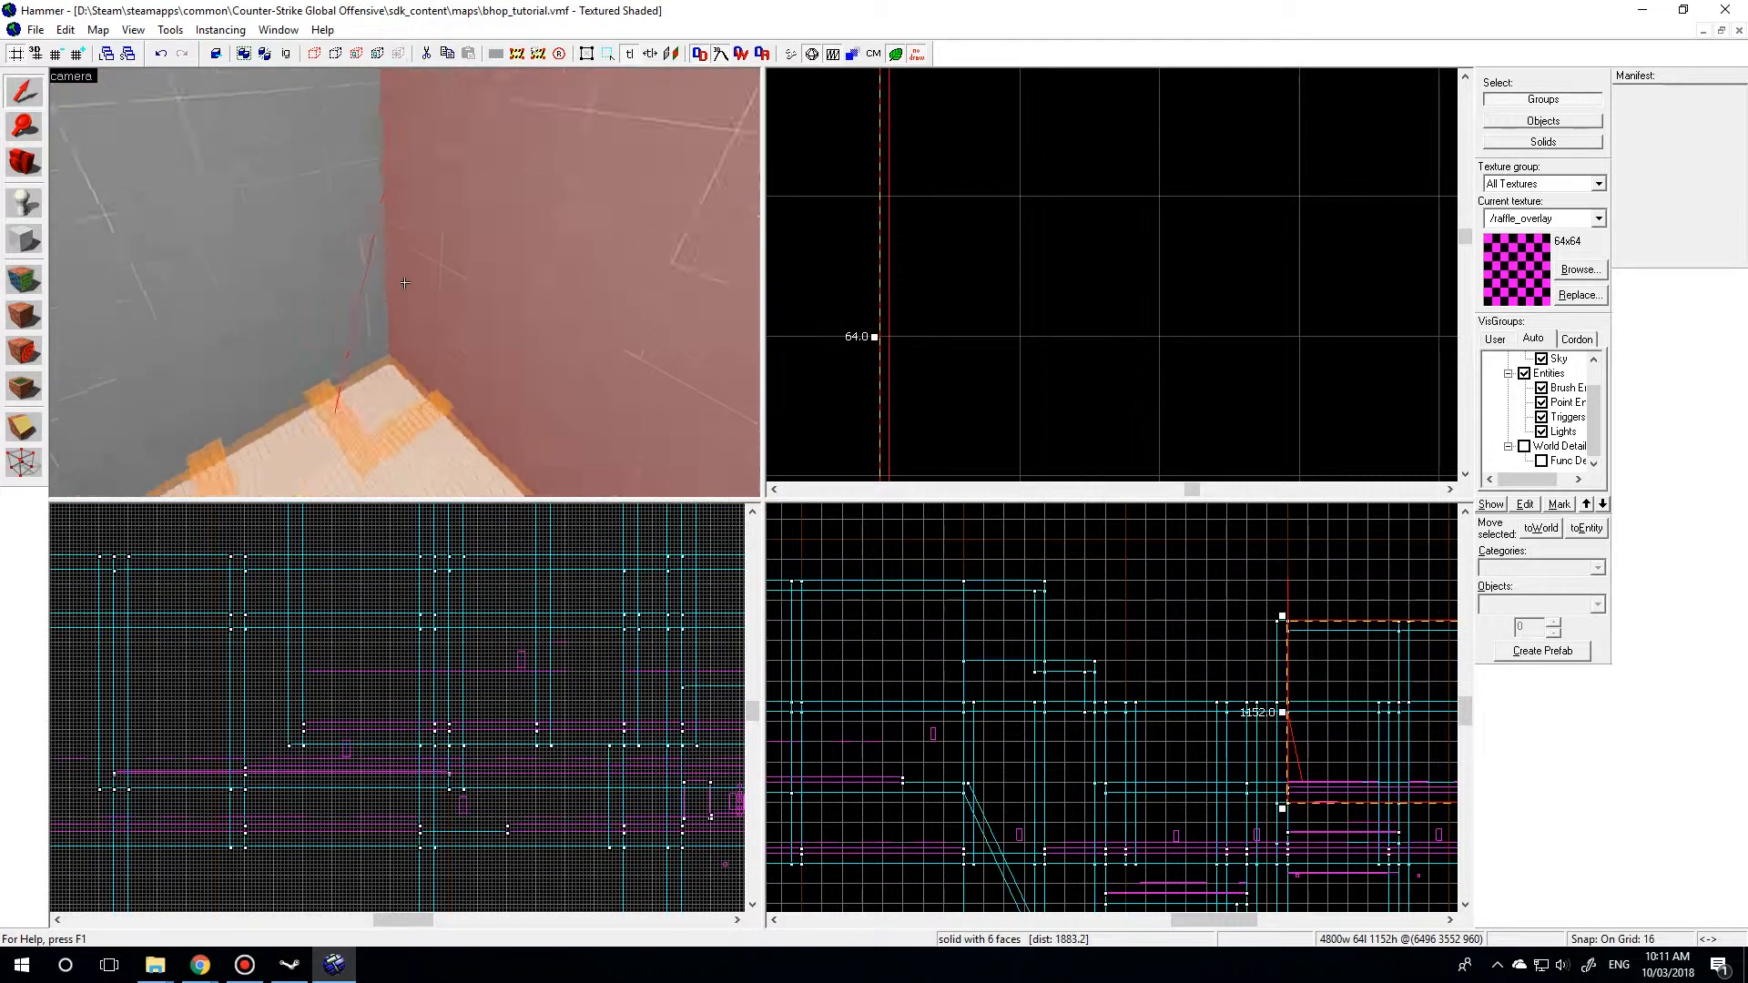
Recompile the map with Normal BSP, VIS and RAD, check the log for remaining leaks, and close the log
{"action": "key", "text": "w"}
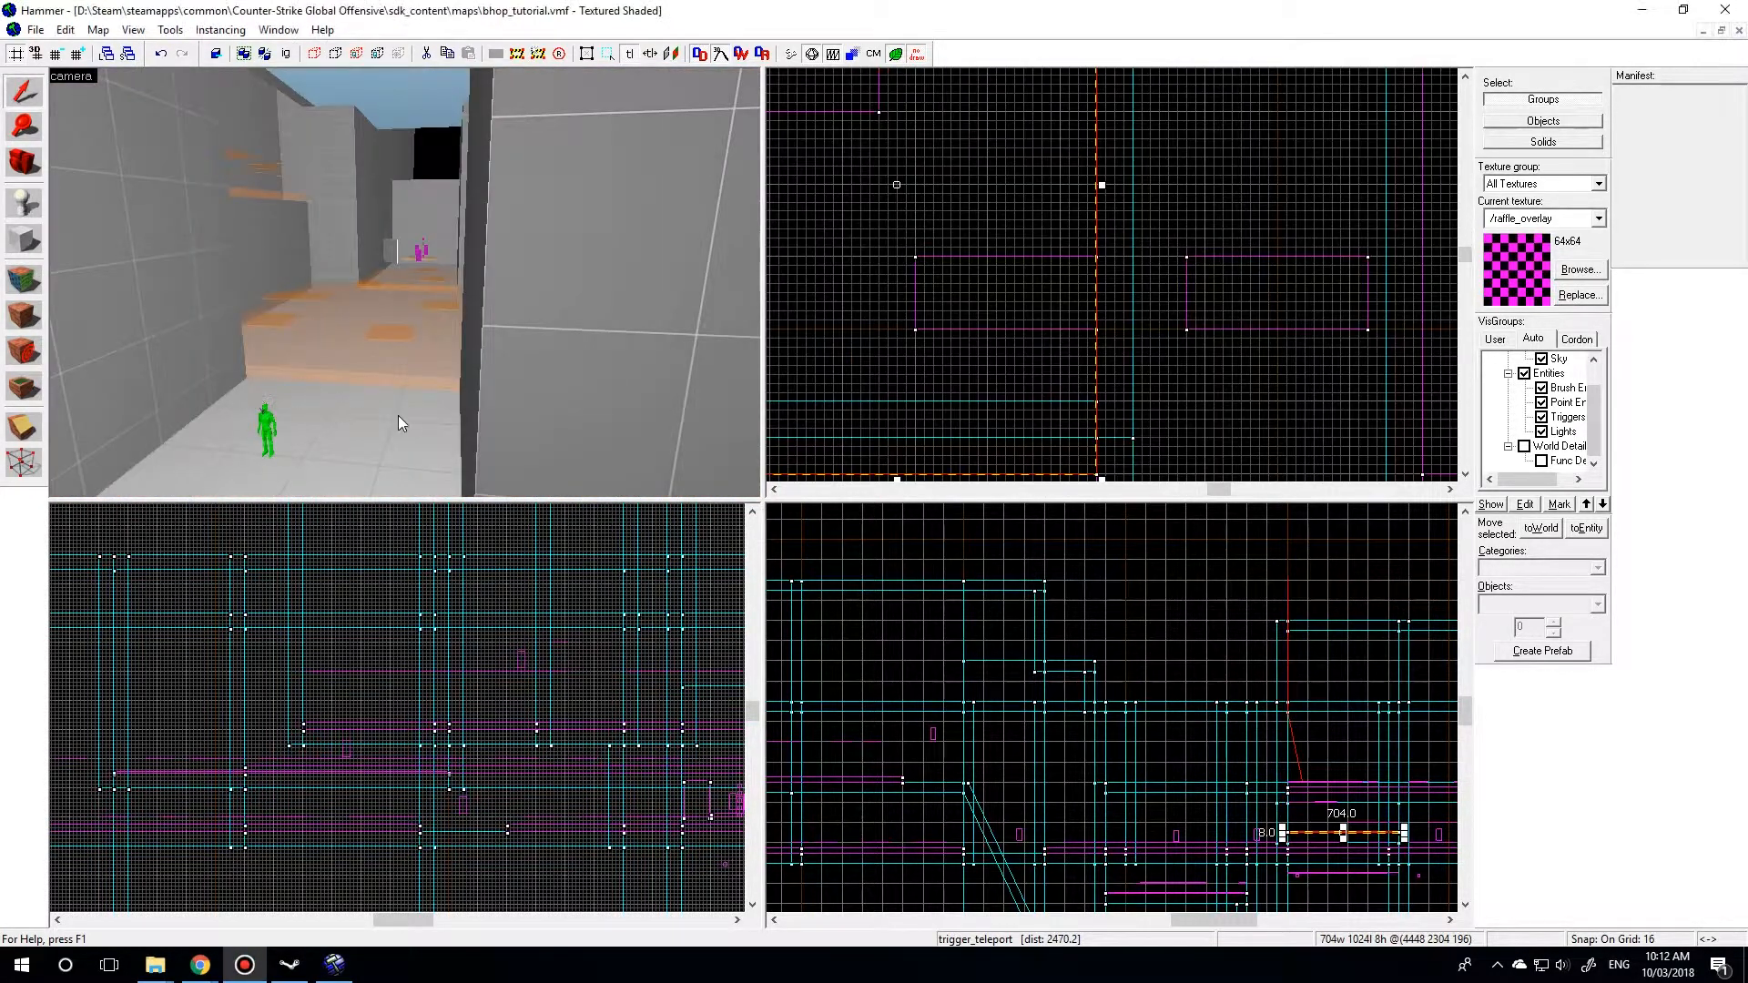
{"action": "left_click", "coordinate": [371, 420]}
{"action": "key", "text": "w"}
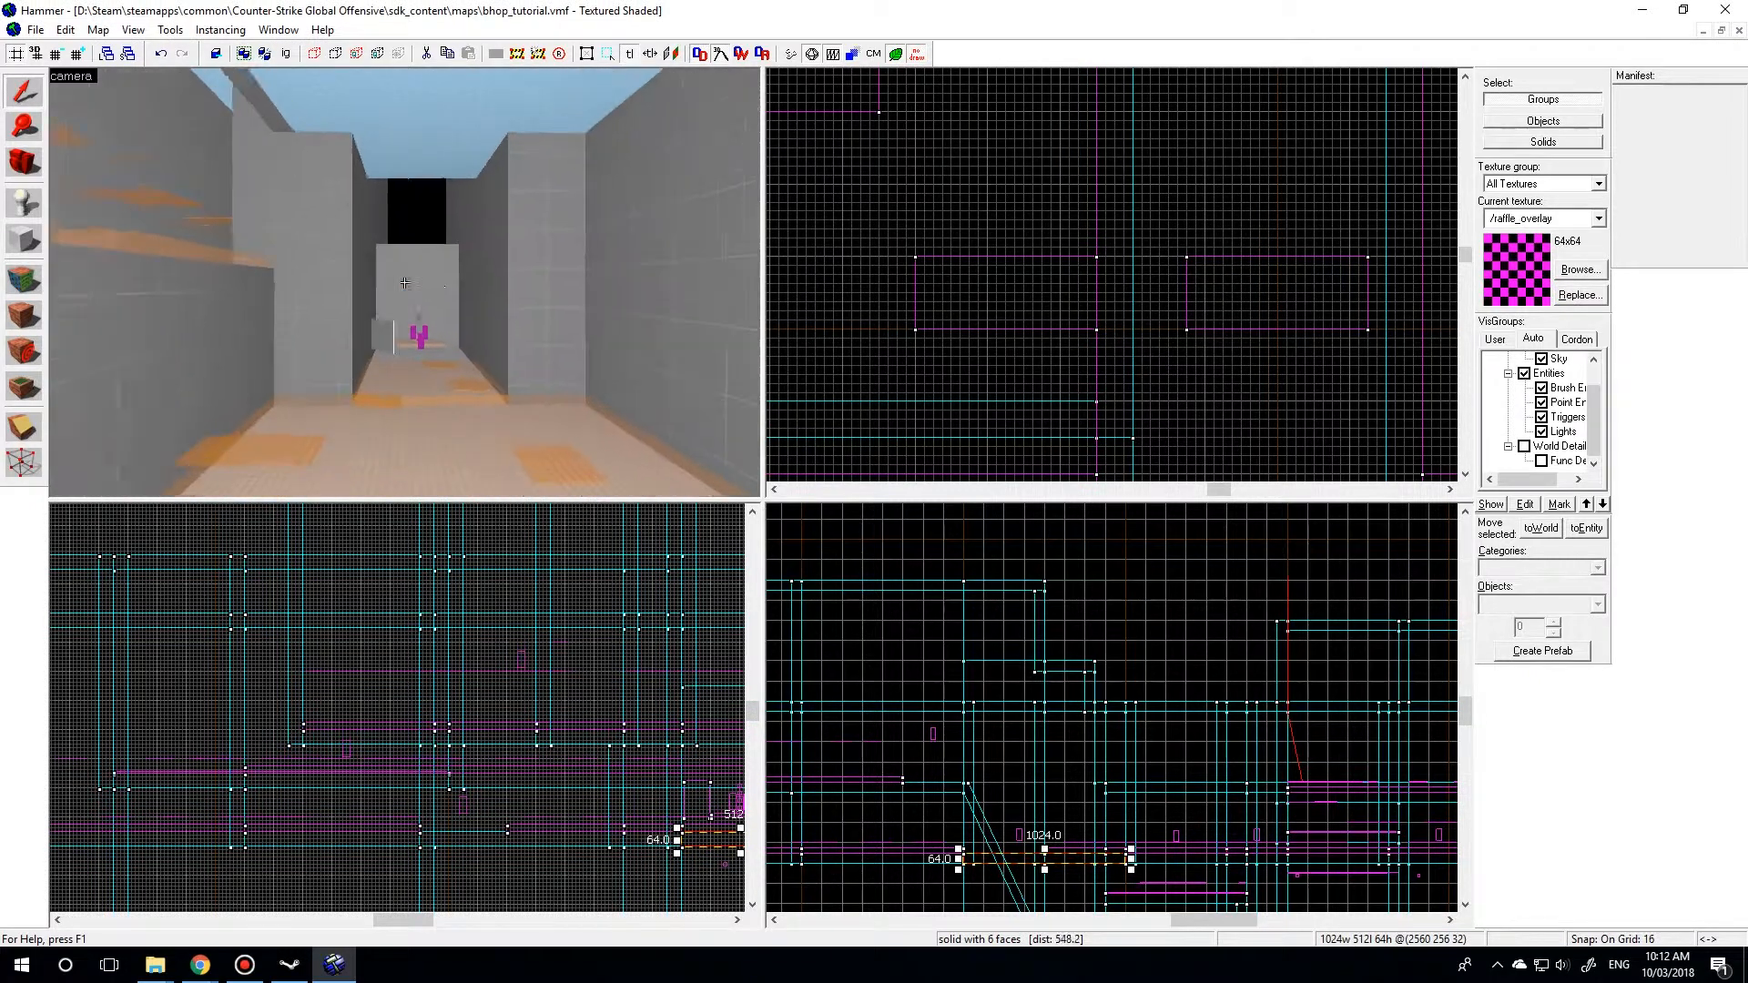
{"action": "key", "text": "z"}
{"action": "key", "text": "F9"}
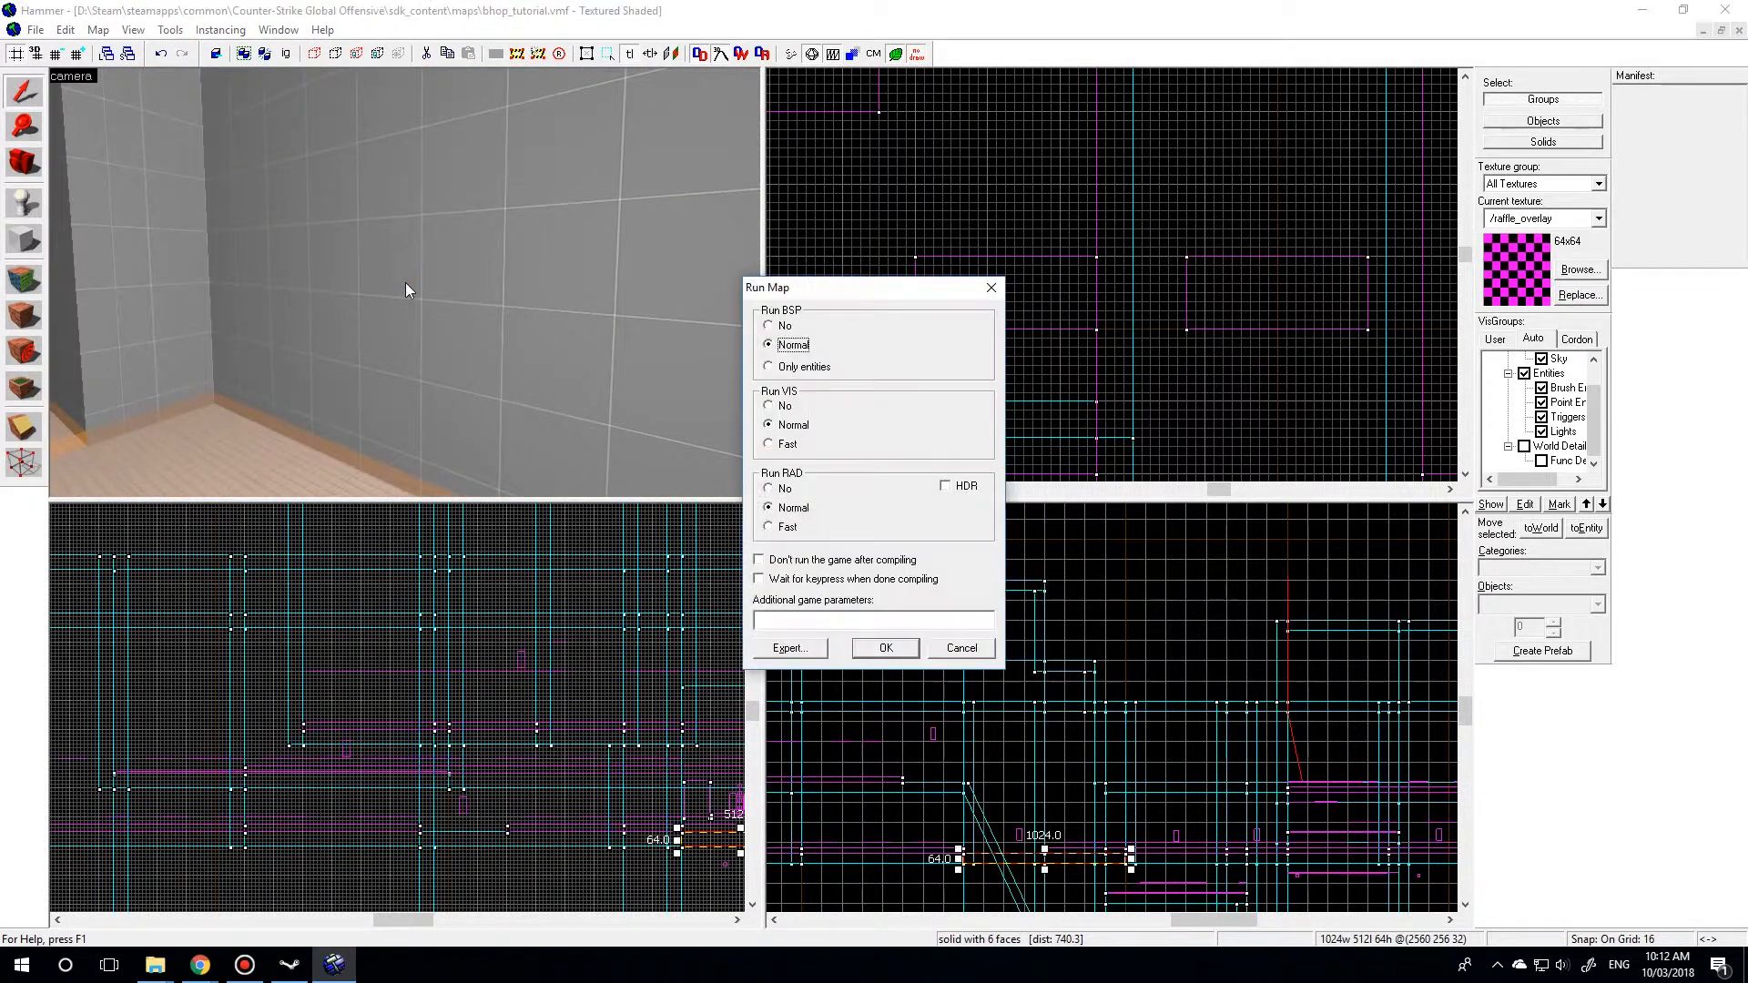
{"action": "left_click", "coordinate": [906, 648]}
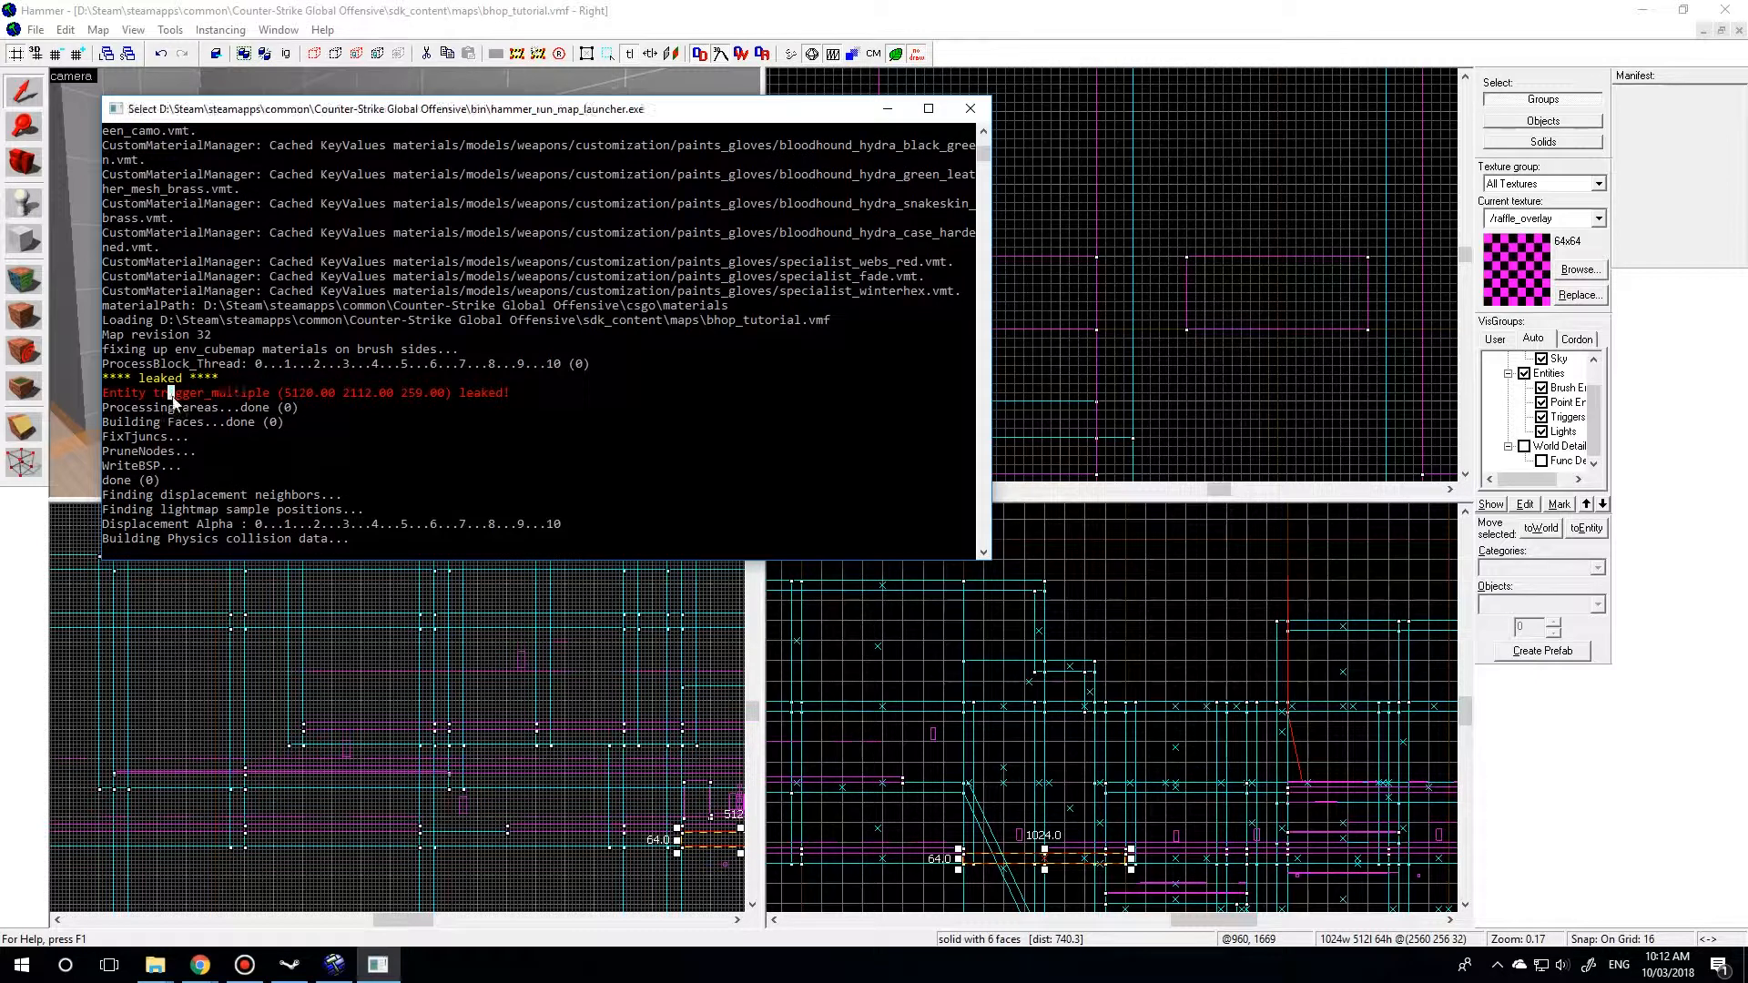
{"action": "left_click", "coordinate": [970, 109]}
Reload the default pointfile bhop_tutorial.lin to show the leak line from the latest compile
{"action": "left_click", "coordinate": [97, 29]}
{"action": "left_click", "coordinate": [66, 243]}
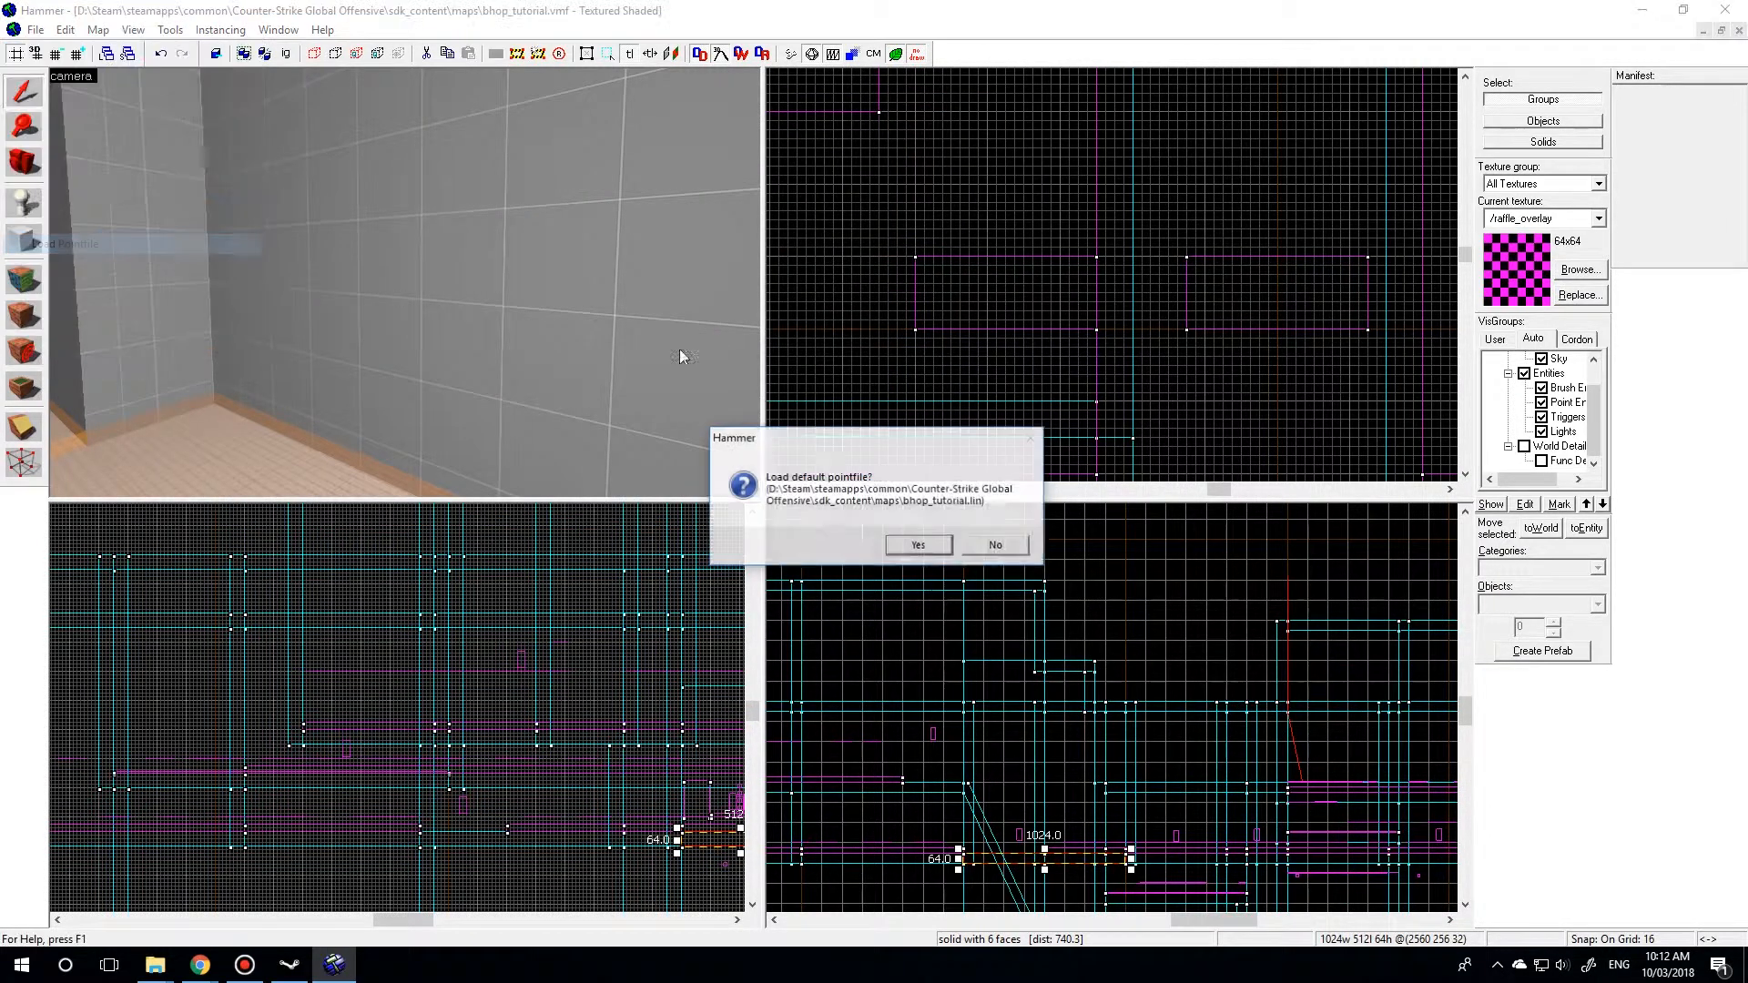
{"action": "left_click", "coordinate": [918, 544]}
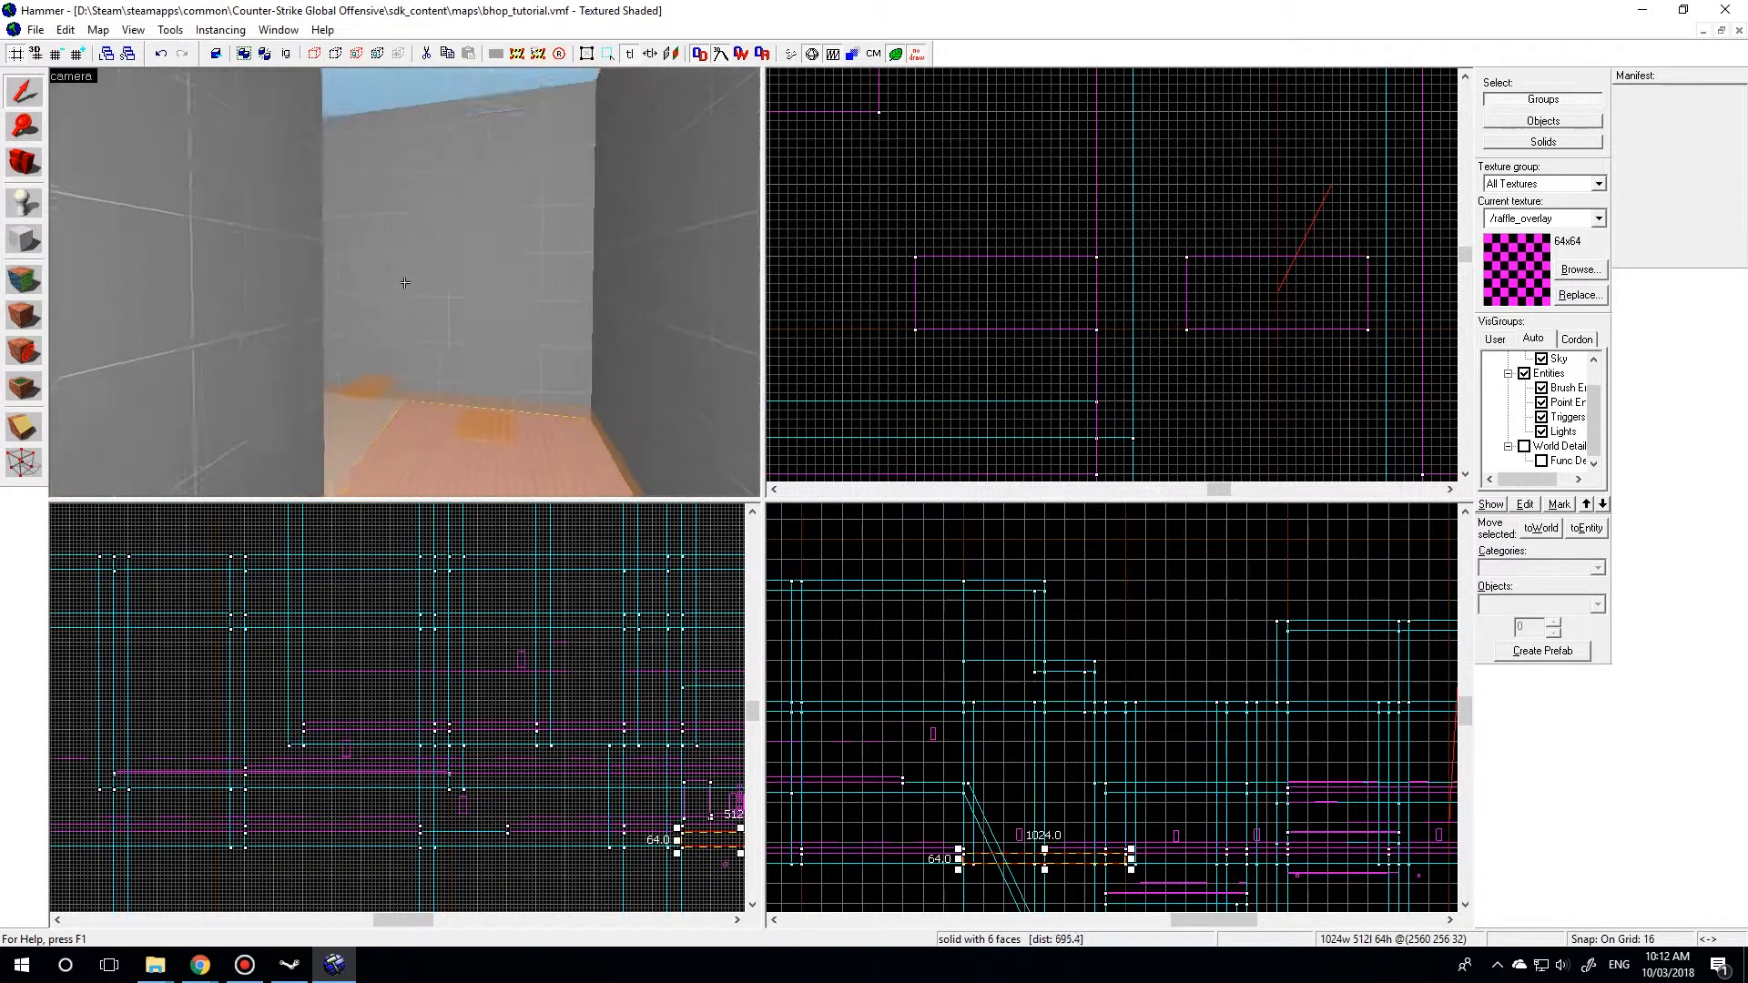
Trace the new leak line to its origin and select the trigger_multiple brush there
{"action": "key", "text": "w"}
{"action": "key", "text": "w"}
{"action": "key", "text": "z"}
{"action": "scroll", "coordinate": [1034, 339], "scroll_direction": "down", "scroll_amount": 13}
{"action": "scroll", "coordinate": [1085, 398], "scroll_direction": "up", "scroll_amount": 5}
{"action": "scroll", "coordinate": [947, 240], "scroll_direction": "up", "scroll_amount": 5}
{"action": "key", "text": "z"}
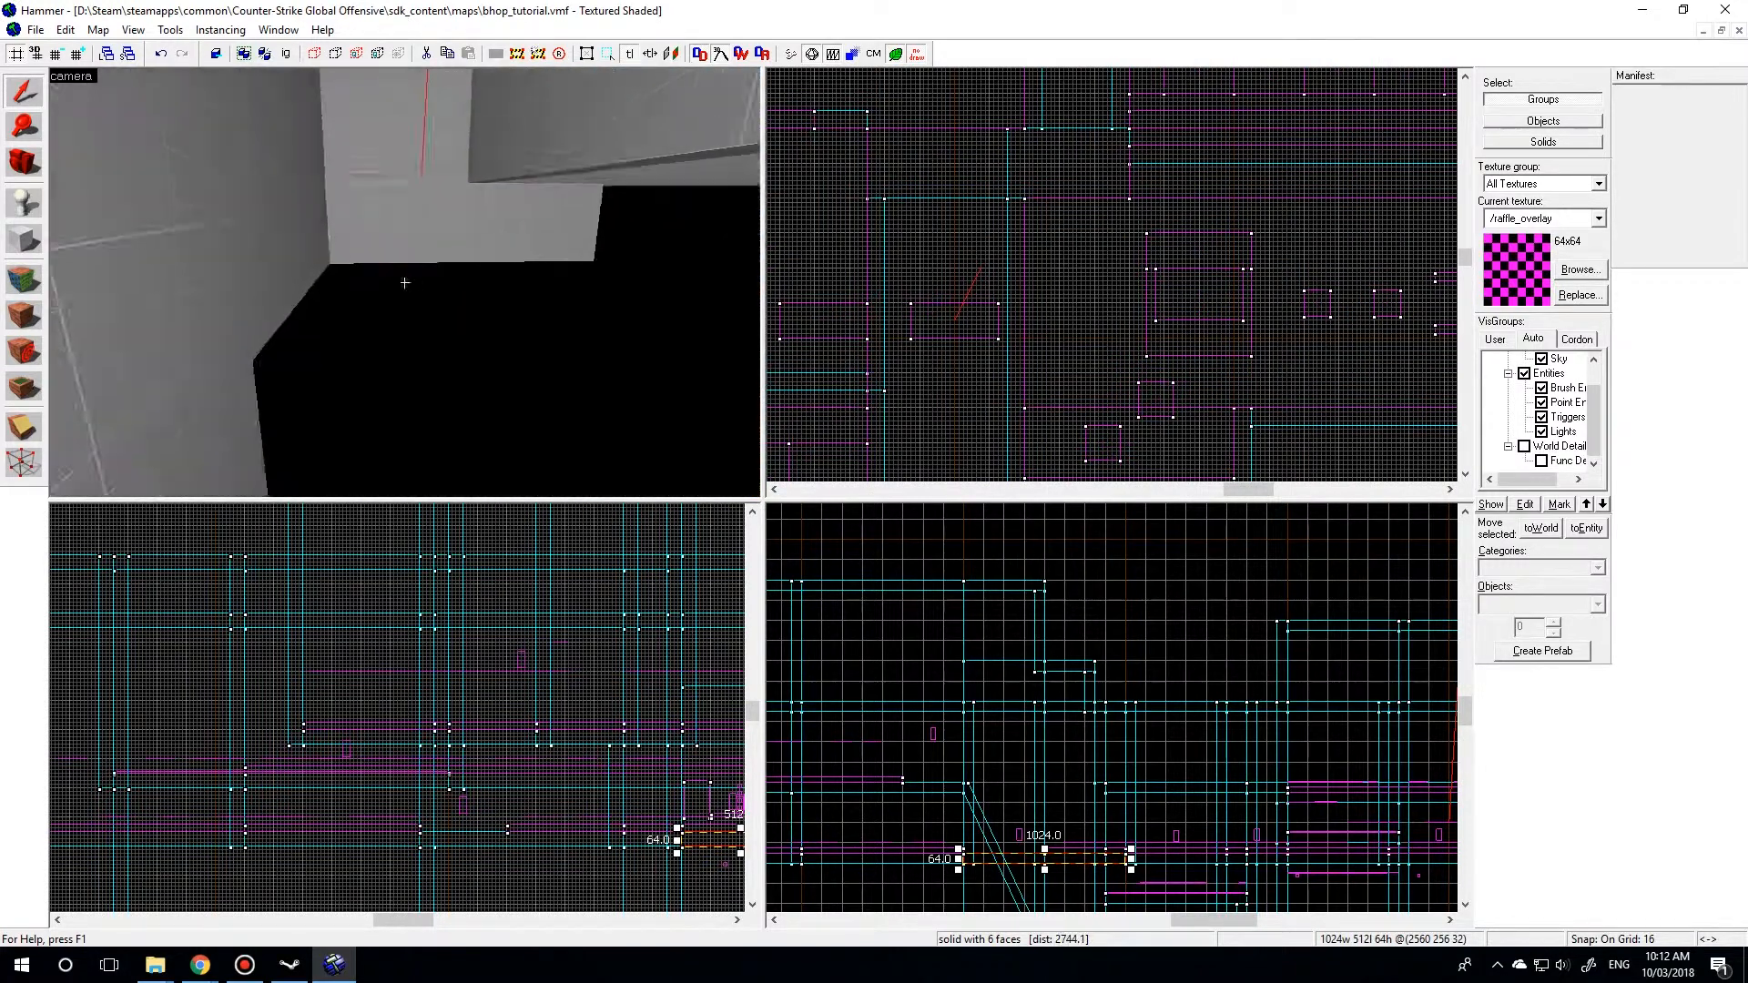
{"action": "left_click", "coordinate": [406, 282]}
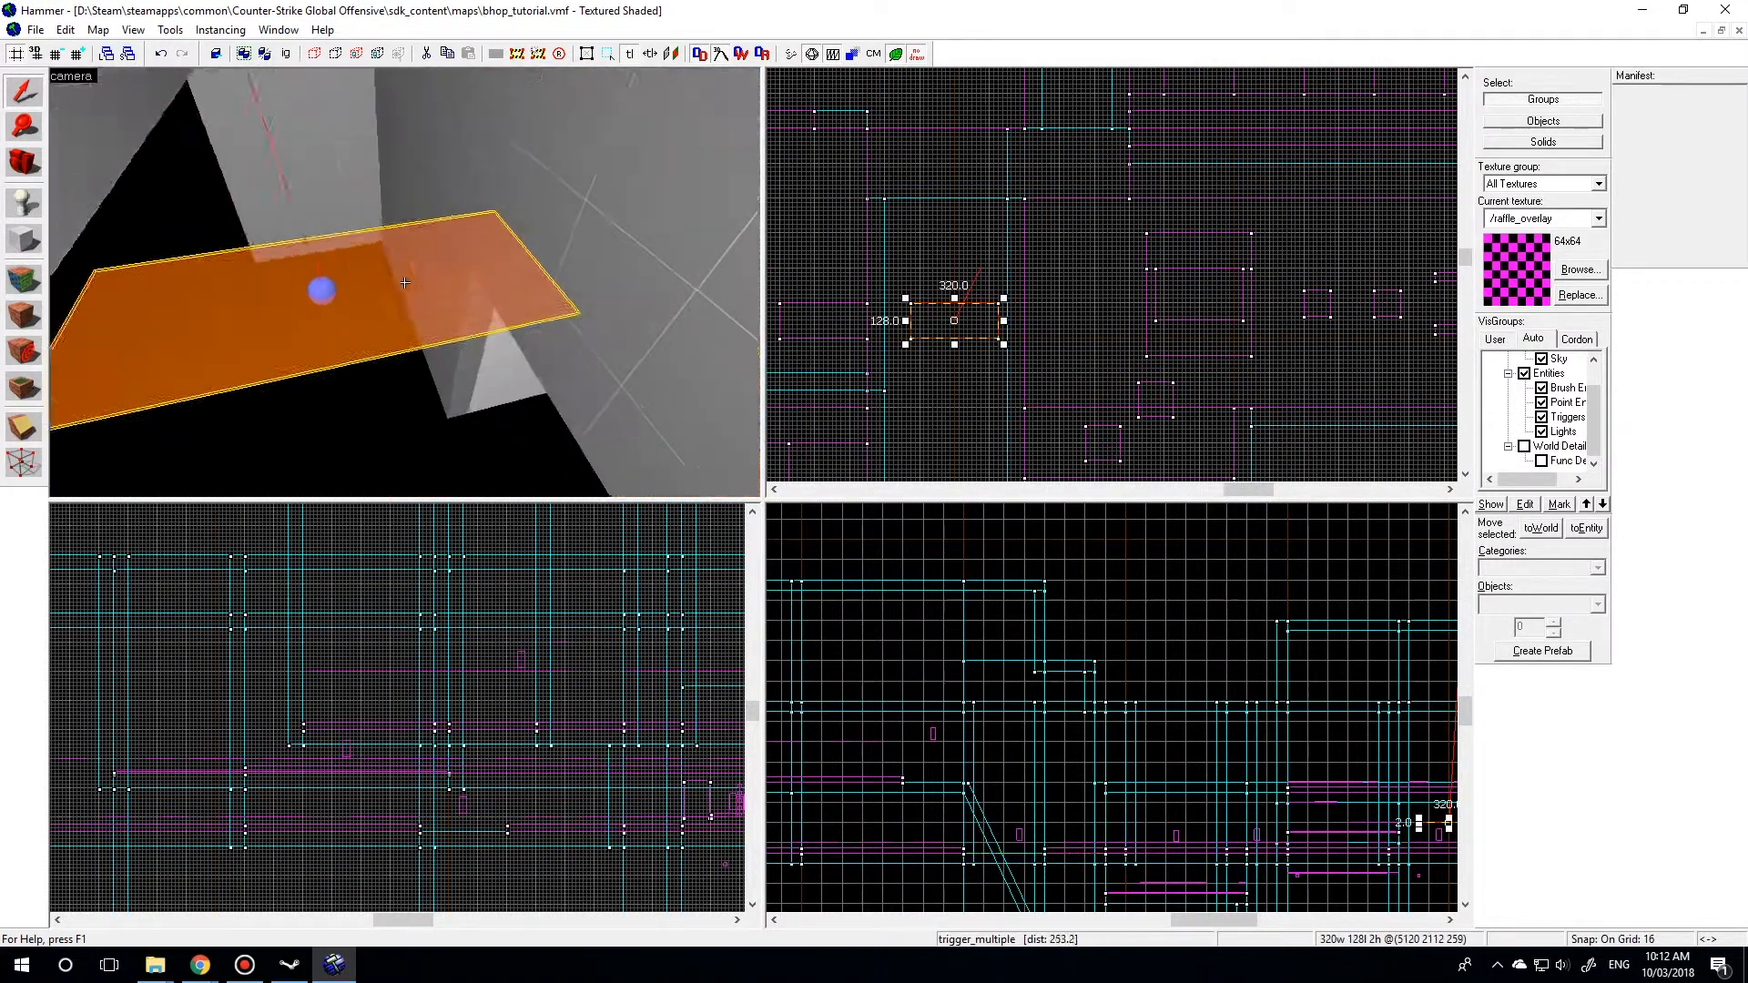
Move the trigger_multiple brush from outside the wall back onto the trigger platform inside, centred at 4640, 2112
{"action": "key", "text": "s"}
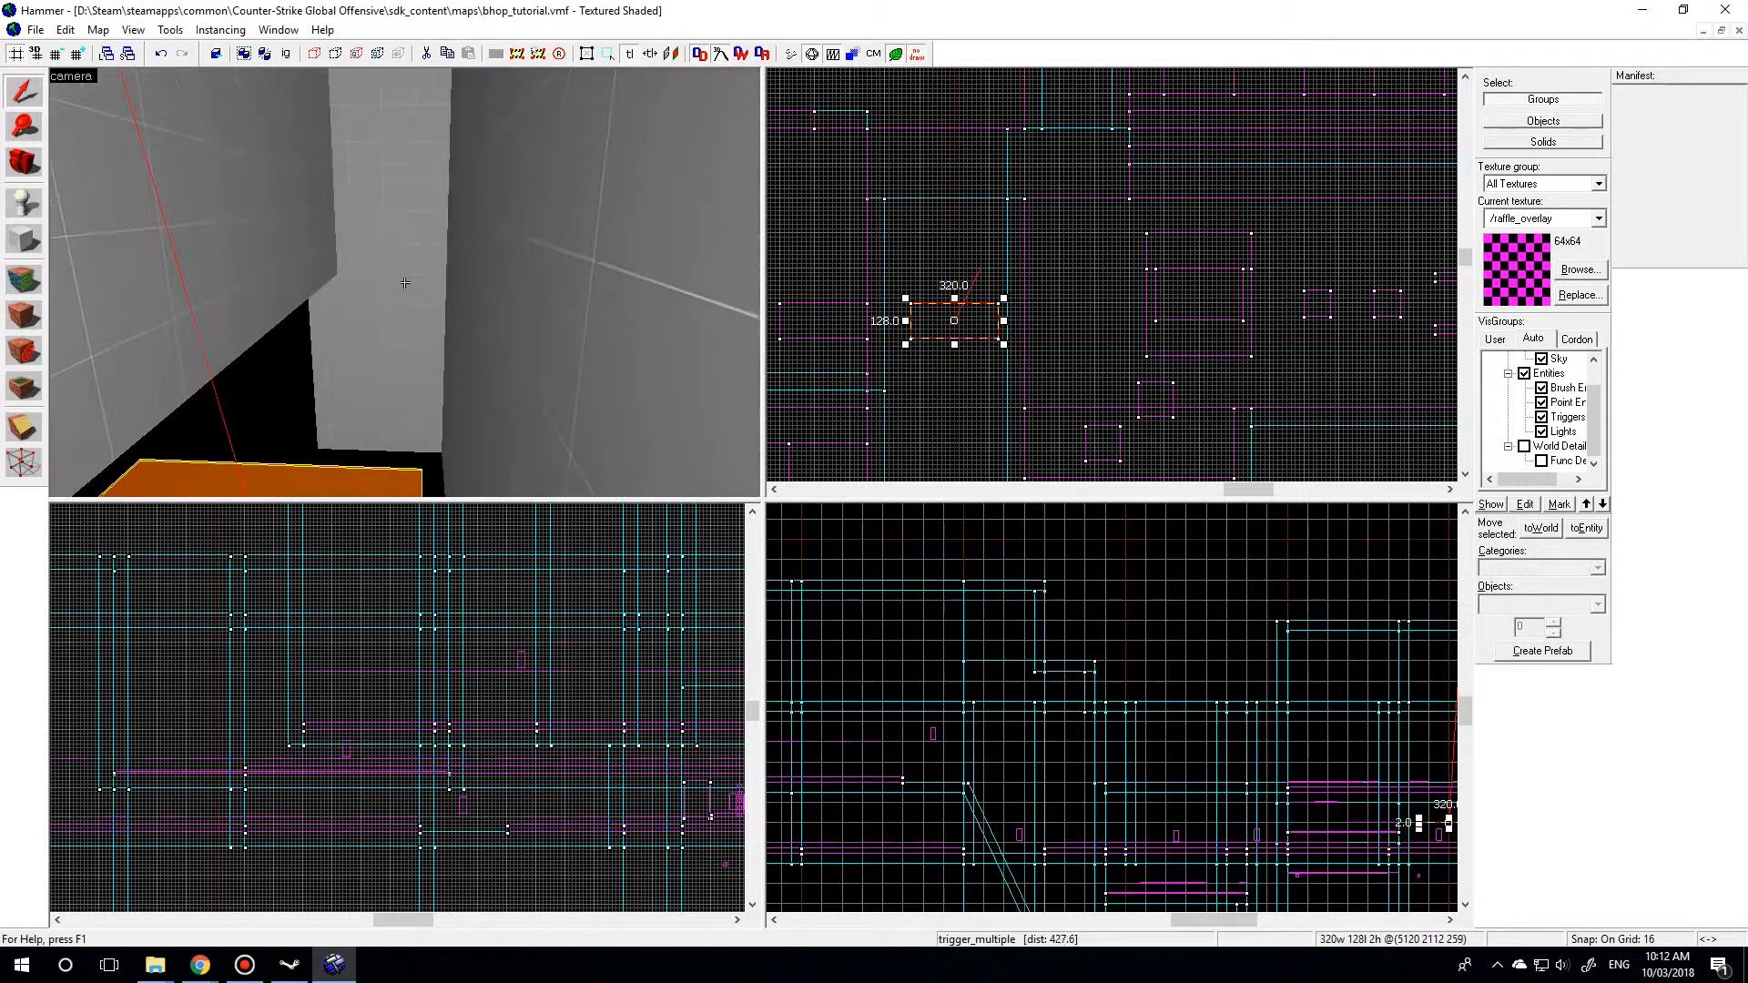
{"action": "key", "text": "s"}
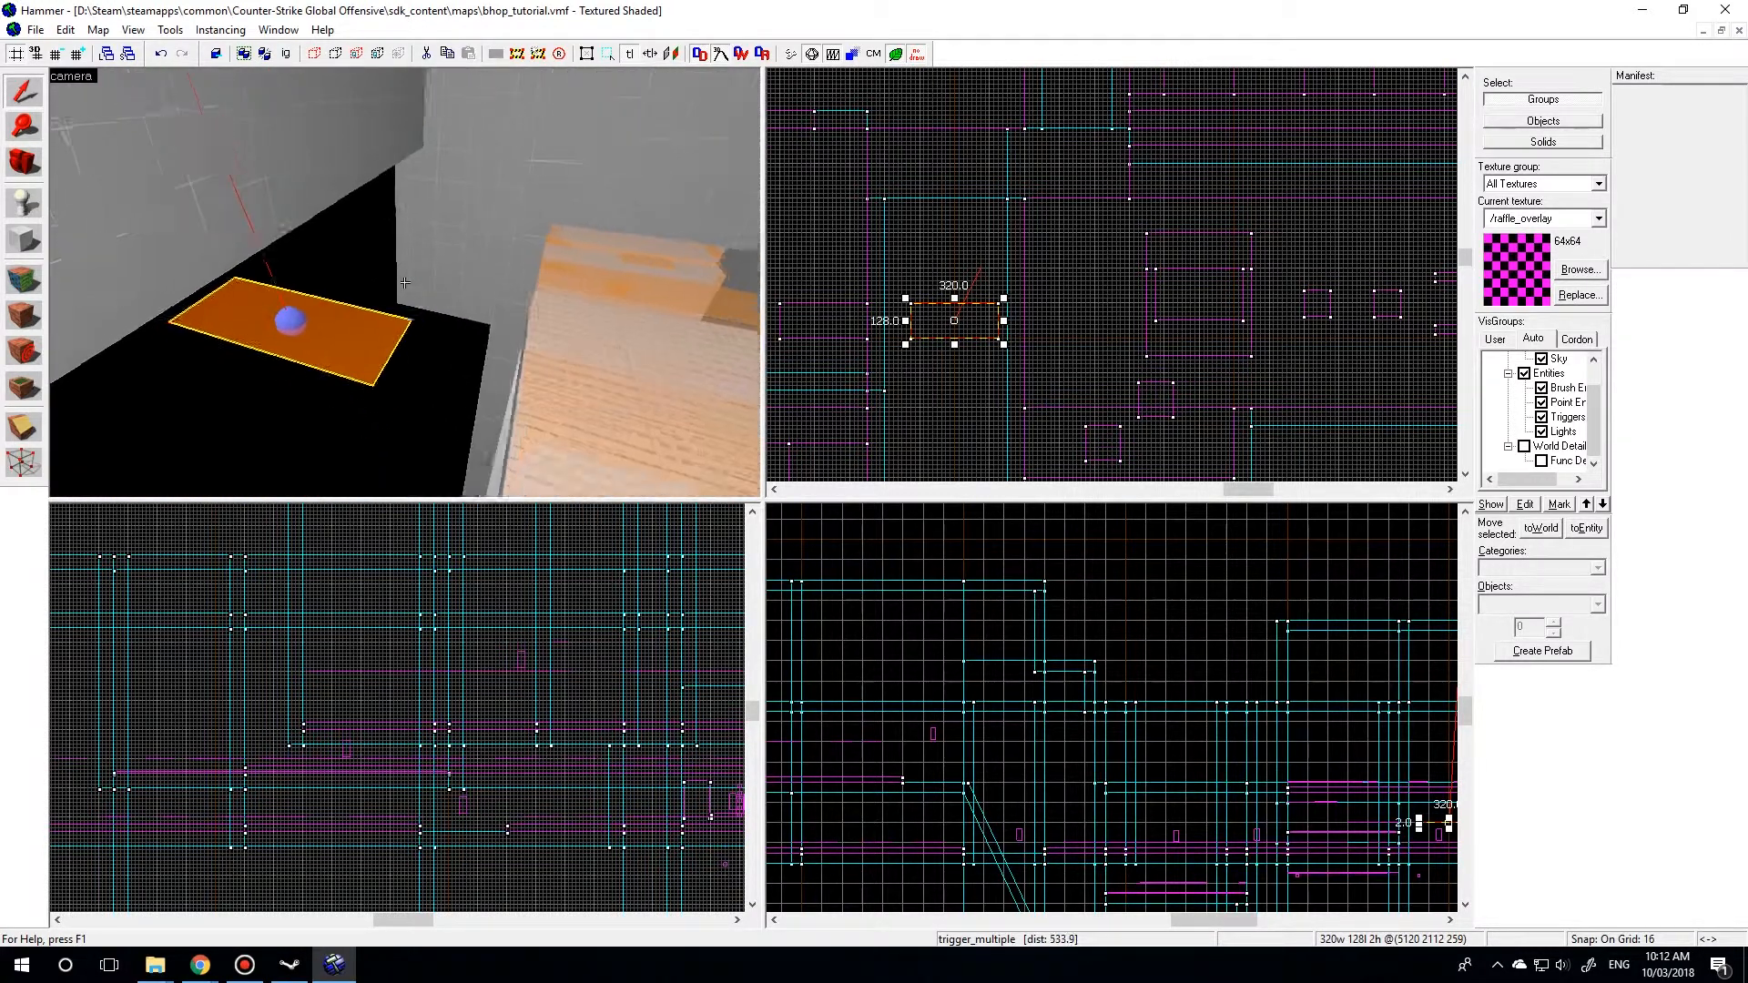
{"action": "key", "text": "w"}
{"action": "scroll", "coordinate": [985, 319], "scroll_direction": "up", "scroll_amount": 2}
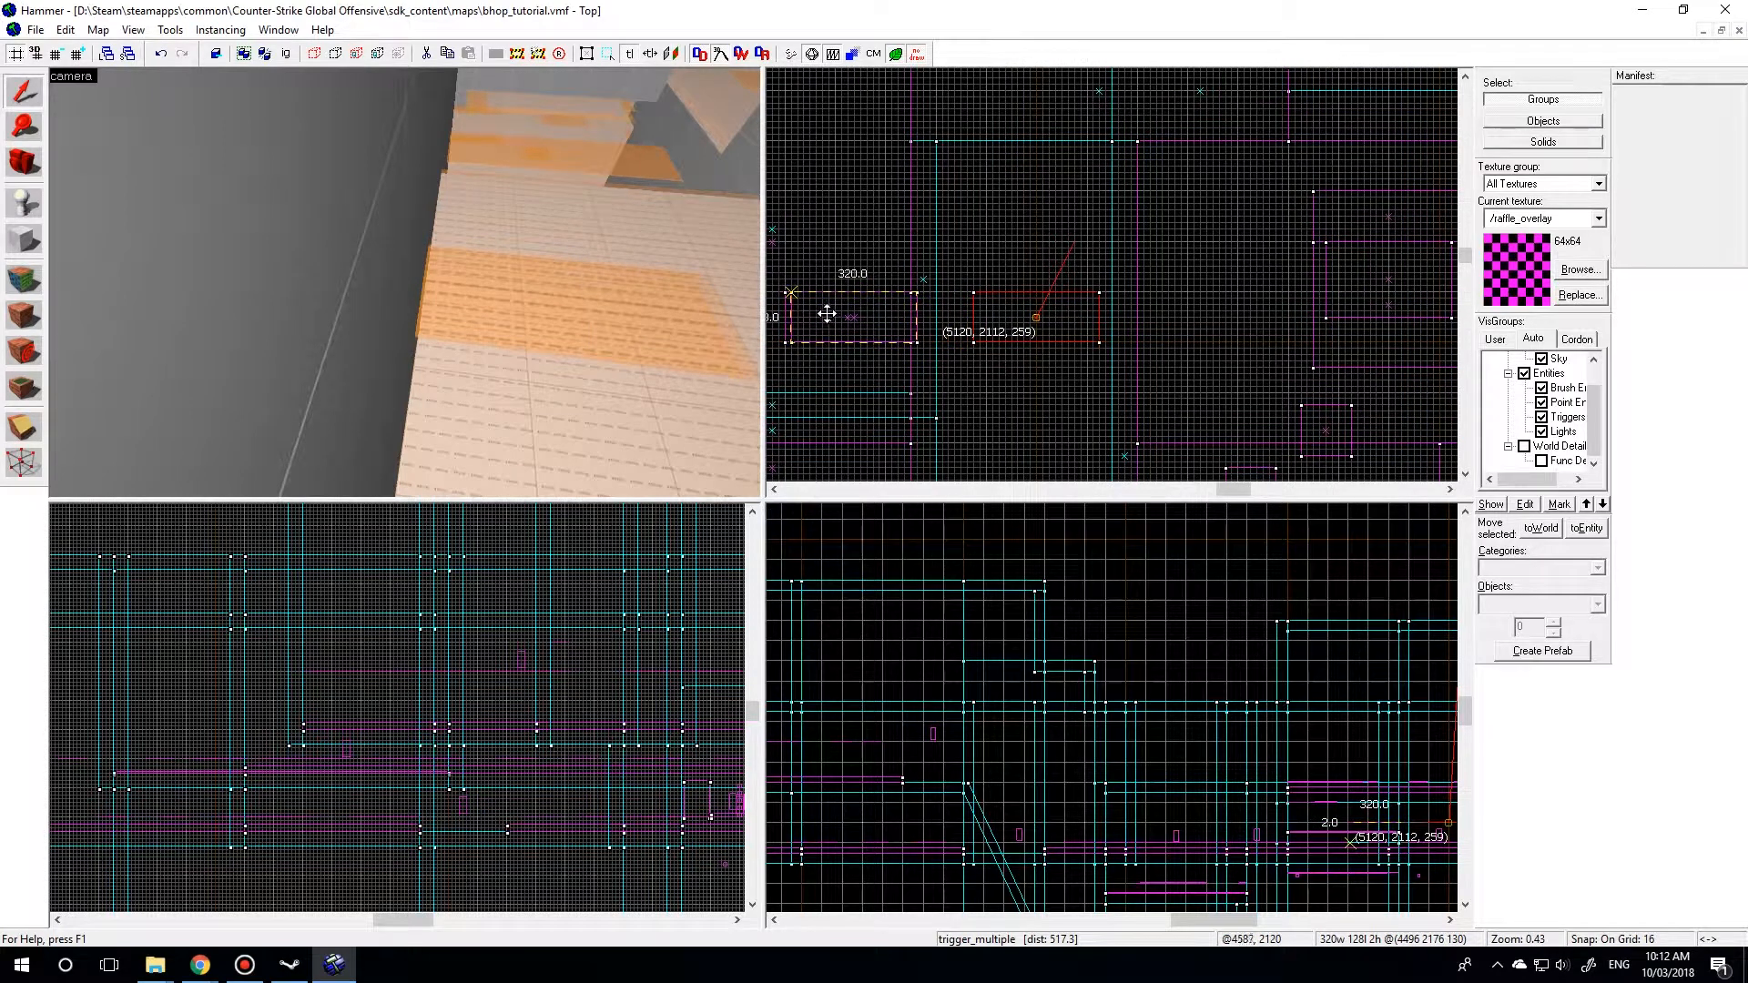
{"action": "key", "text": "z"}
{"action": "key", "text": "w"}
Select the relocated trigger_multiple on the platform and move only its origin helper outside the wall, to 4912, 2112, 259
{"action": "double_click", "coordinate": [405, 281]}
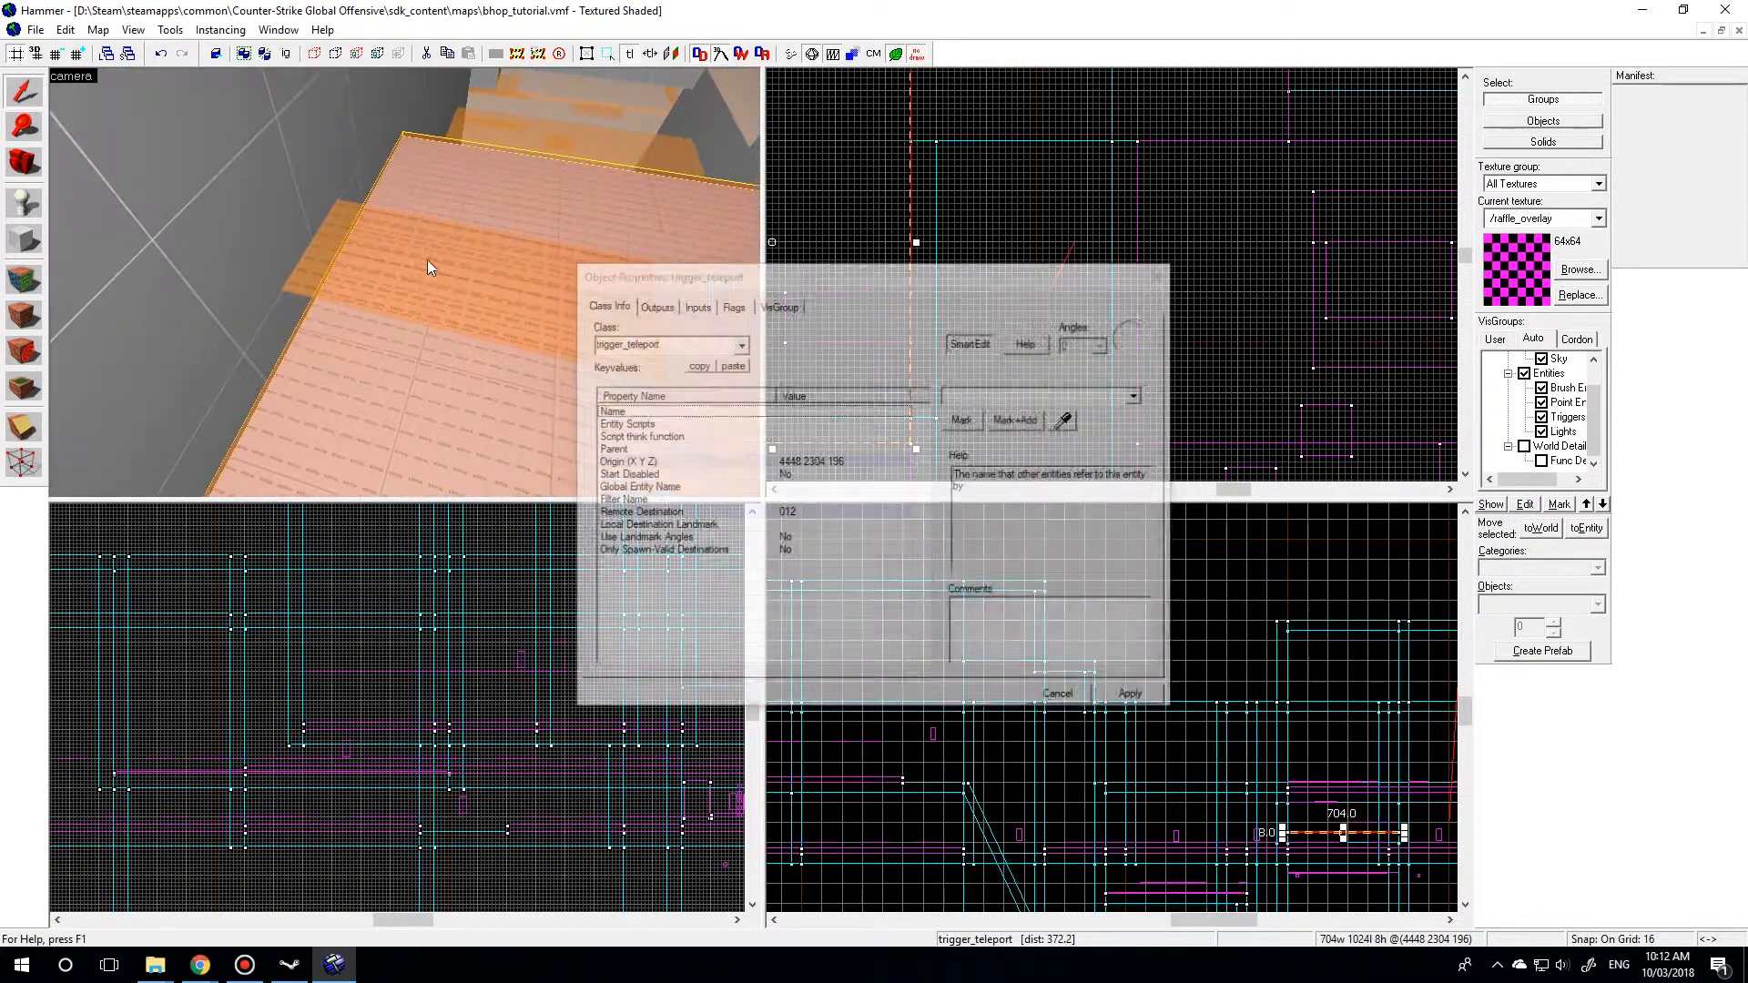
{"action": "key", "text": "Escape"}
{"action": "key", "text": "z"}
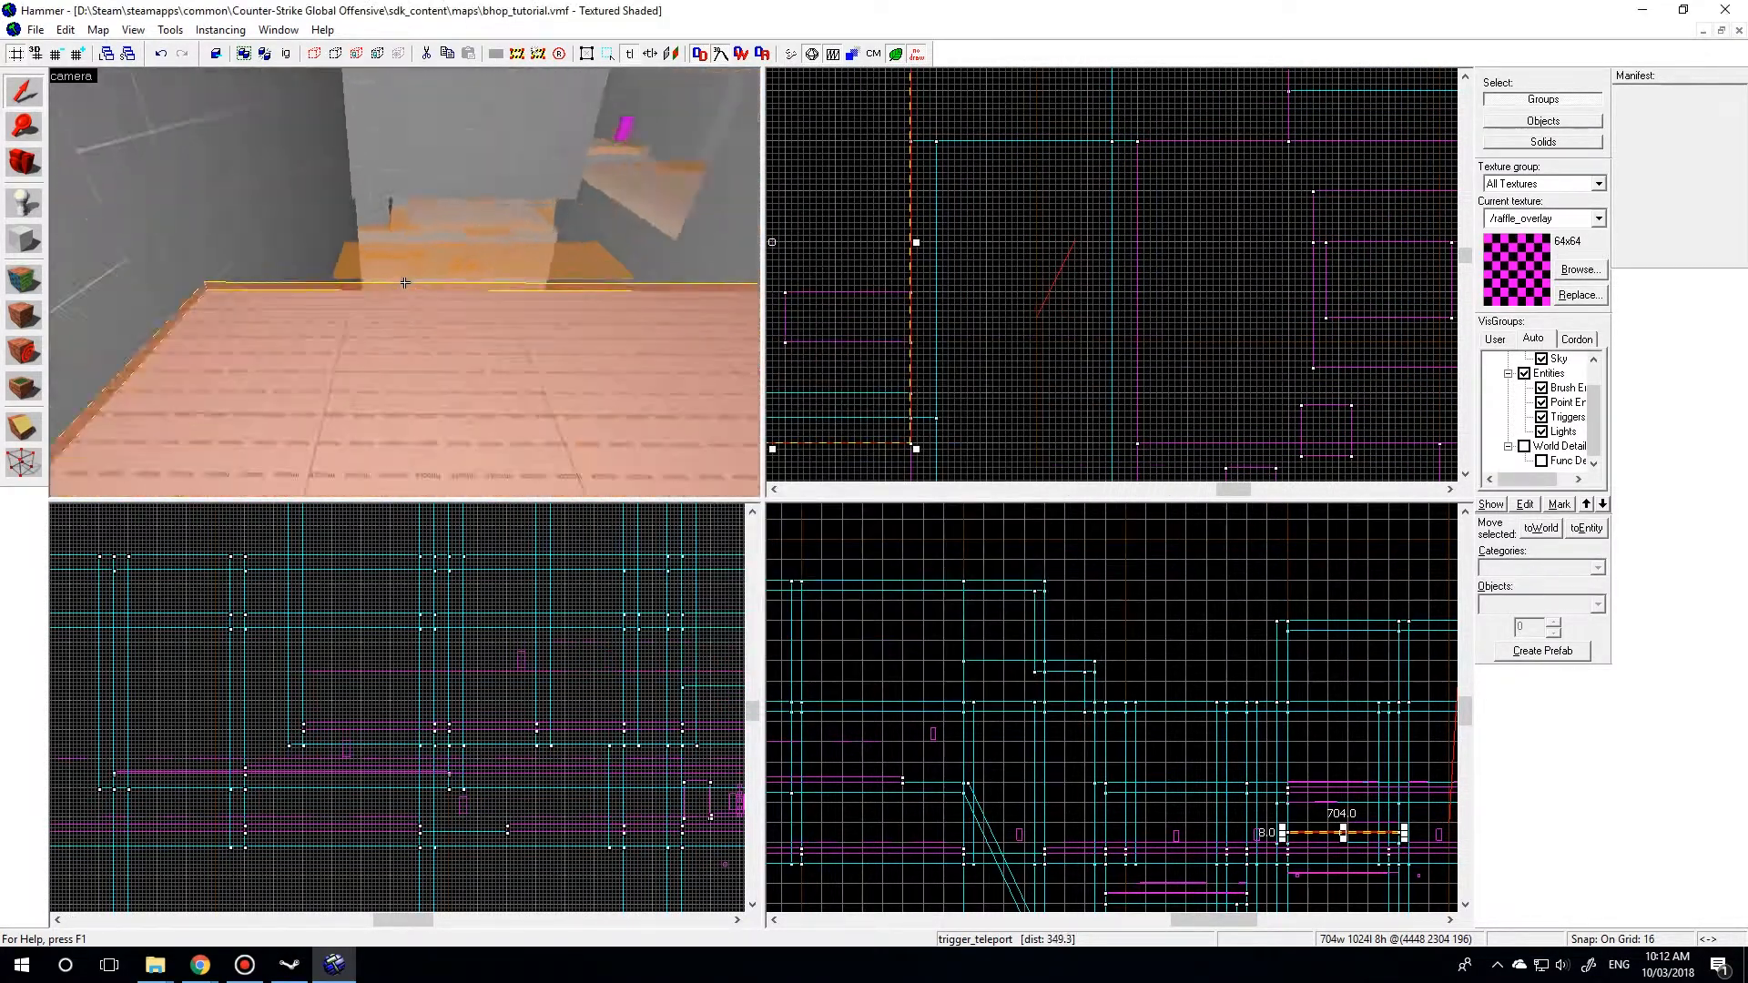
{"action": "key", "text": "s"}
{"action": "left_click", "coordinate": [405, 282]}
{"action": "key", "text": "z"}
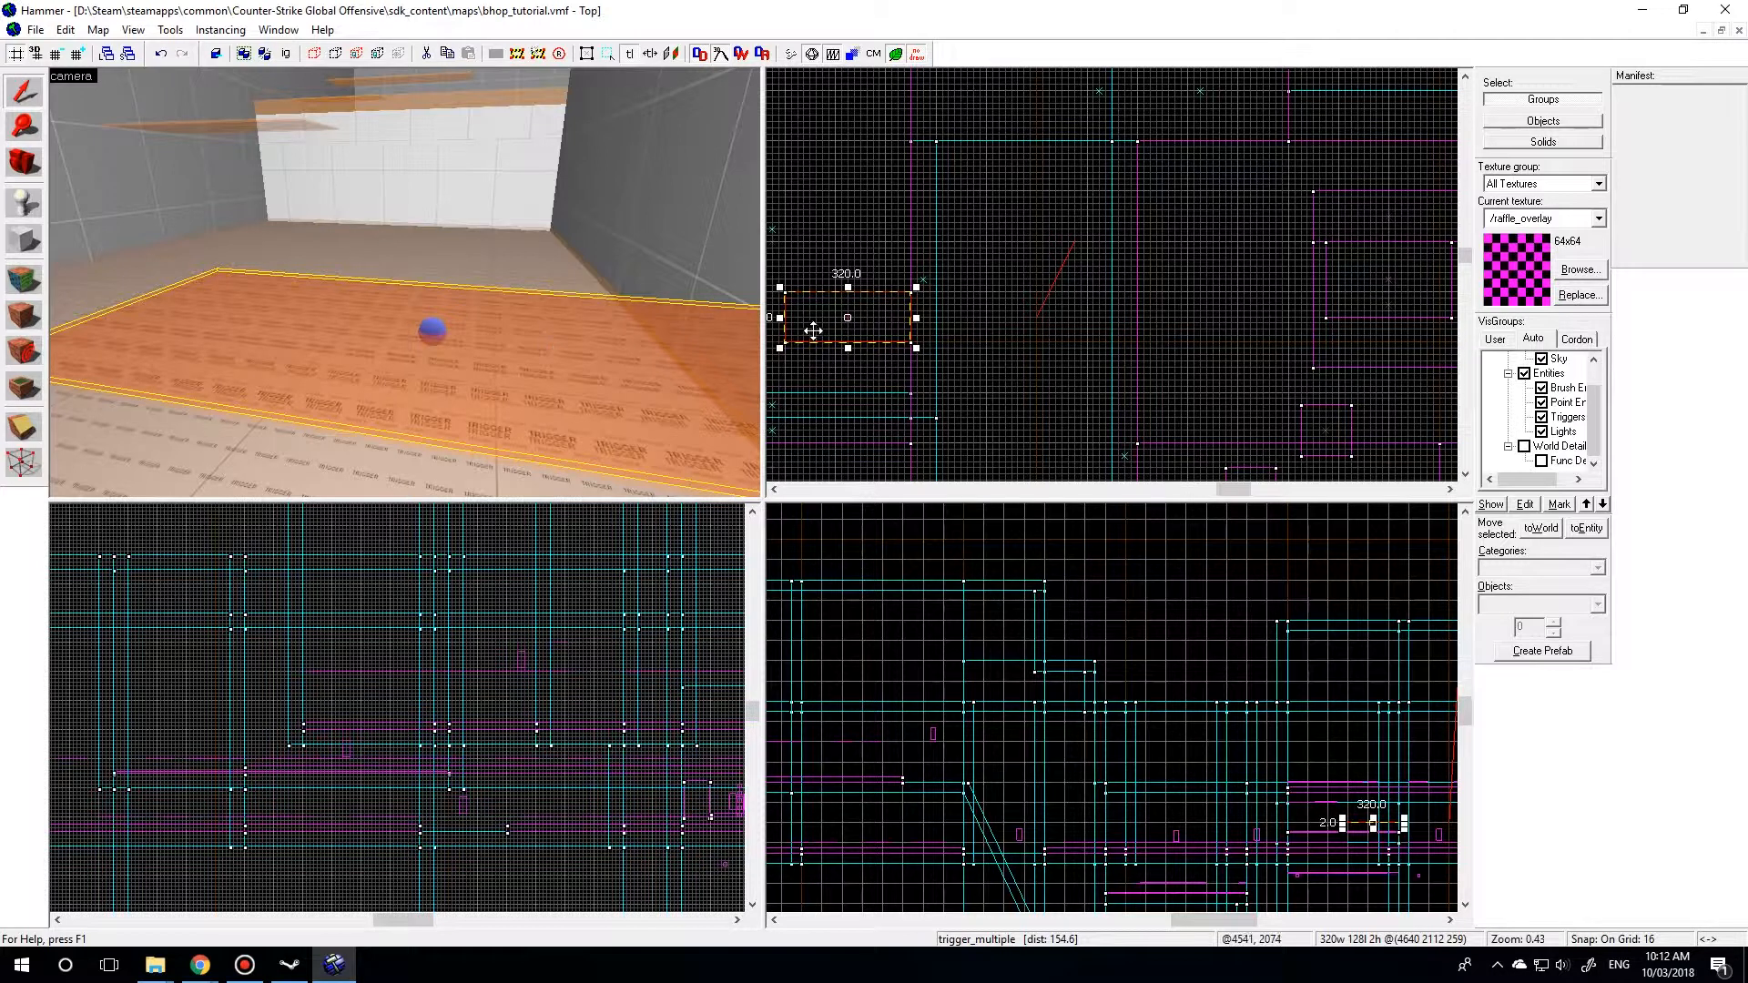
{"action": "key", "text": "Escape"}
{"action": "left_click", "coordinate": [395, 324]}
{"action": "scroll", "coordinate": [783, 344], "scroll_direction": "up", "scroll_amount": 5}
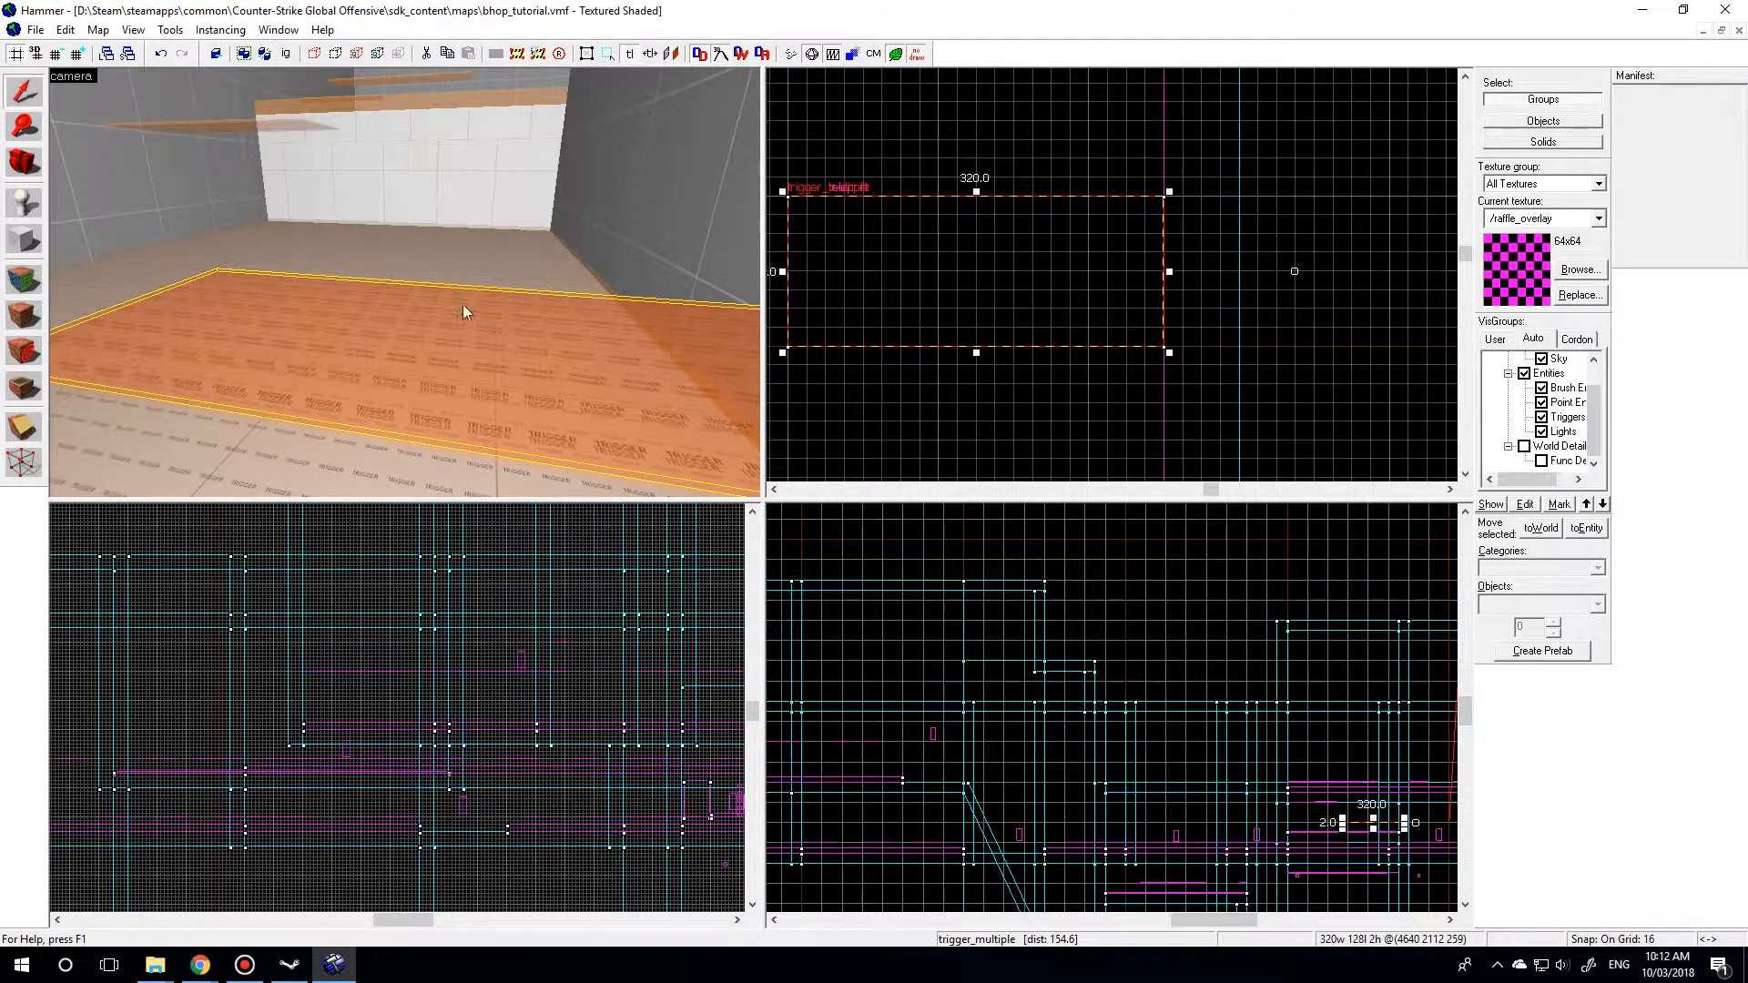
Compile the map with Normal BSP, VIS and RAD to check whether the trigger_multiple's outlying origin causes a leak
{"action": "key", "text": "z"}
{"action": "key", "text": "s"}
{"action": "left_click", "coordinate": [404, 282]}
{"action": "left_click", "coordinate": [404, 282]}
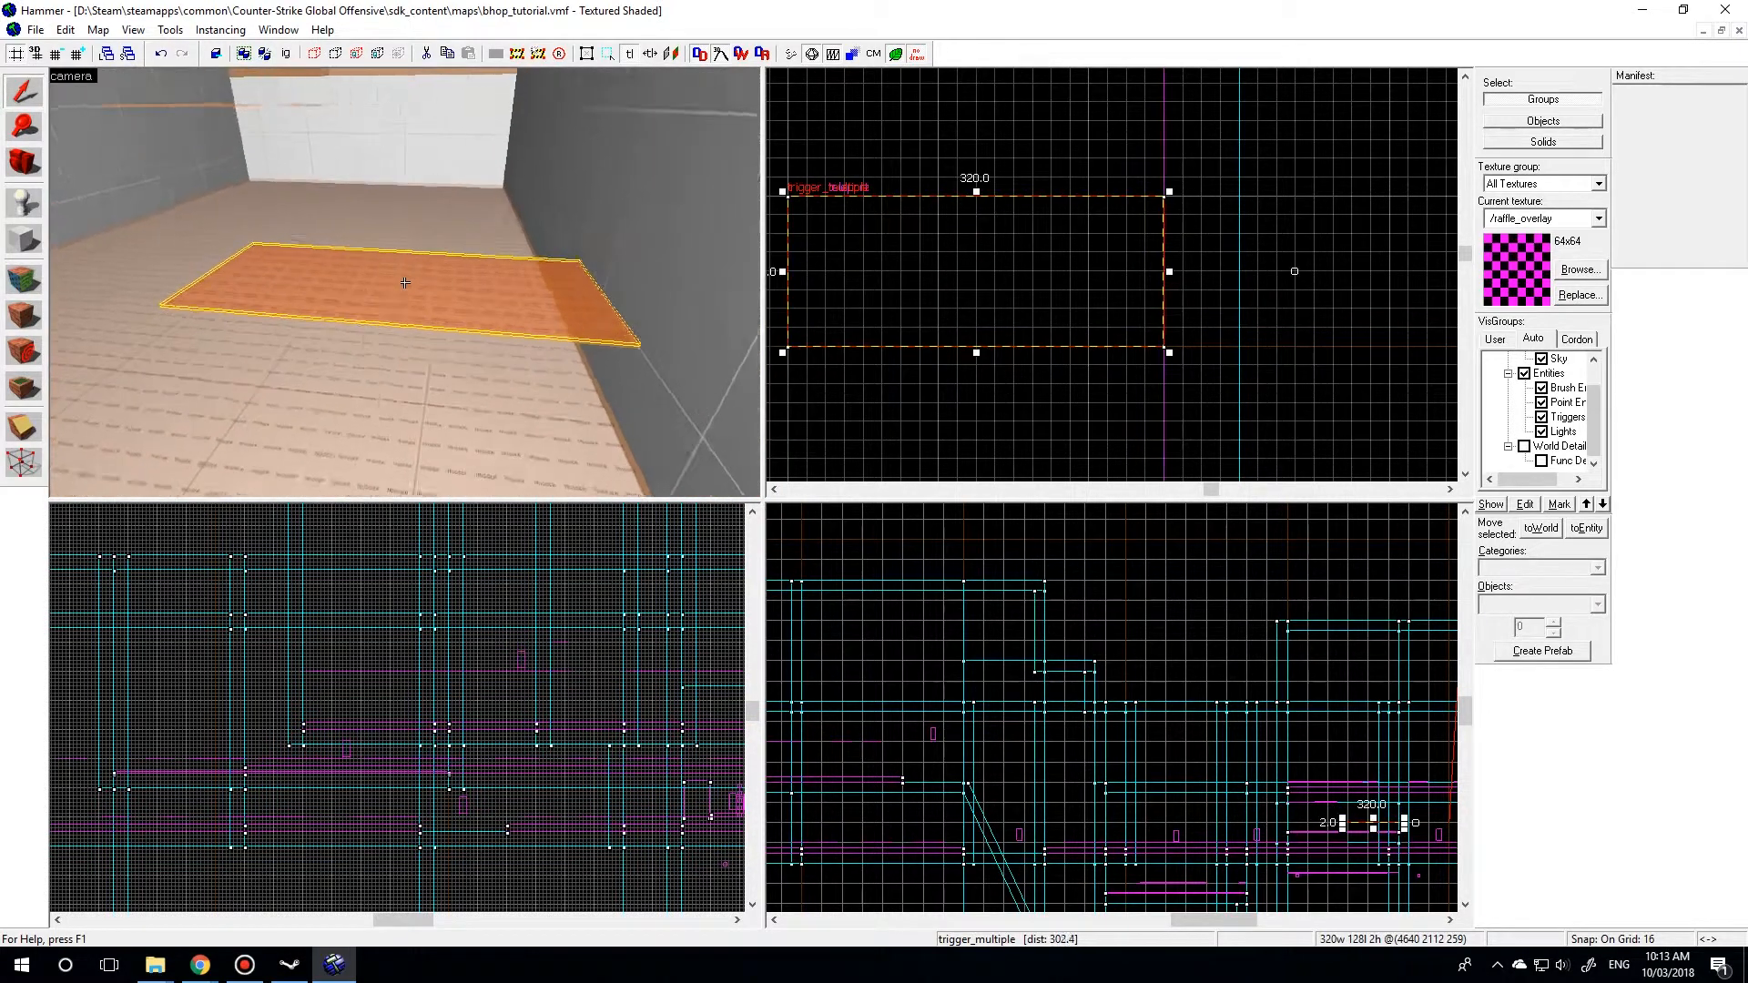
{"action": "key", "text": "w"}
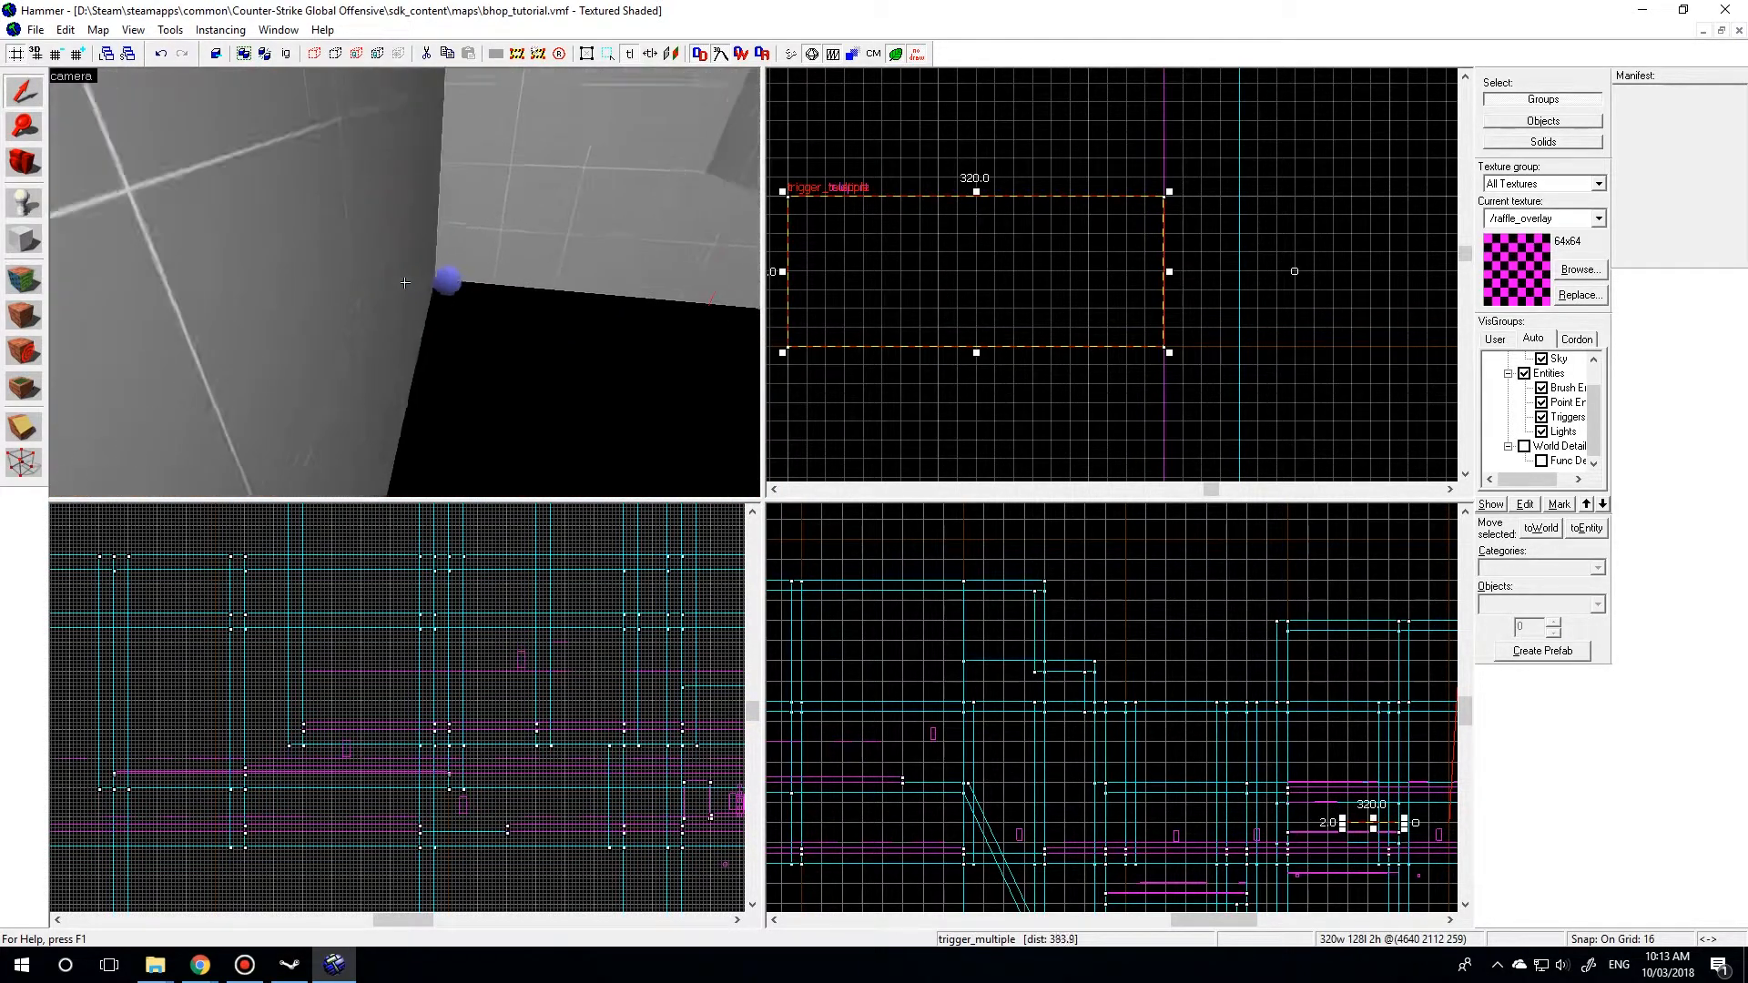
{"action": "key", "text": "F9"}
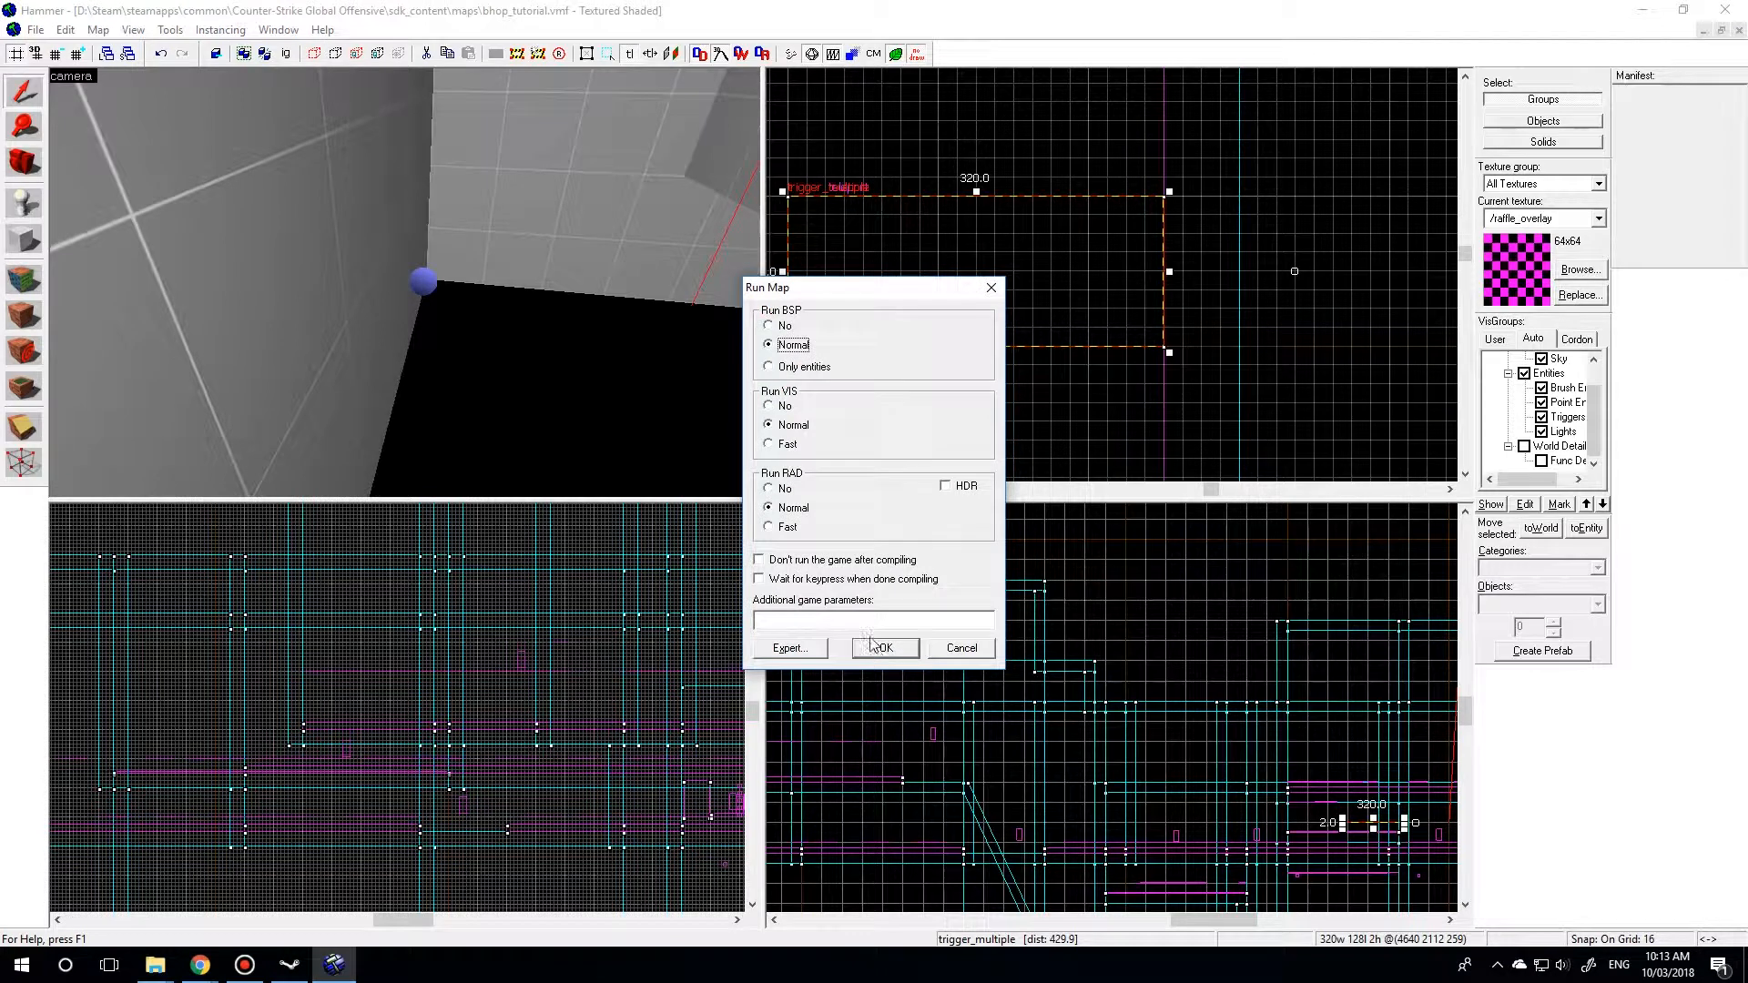
{"action": "key", "text": "Return"}
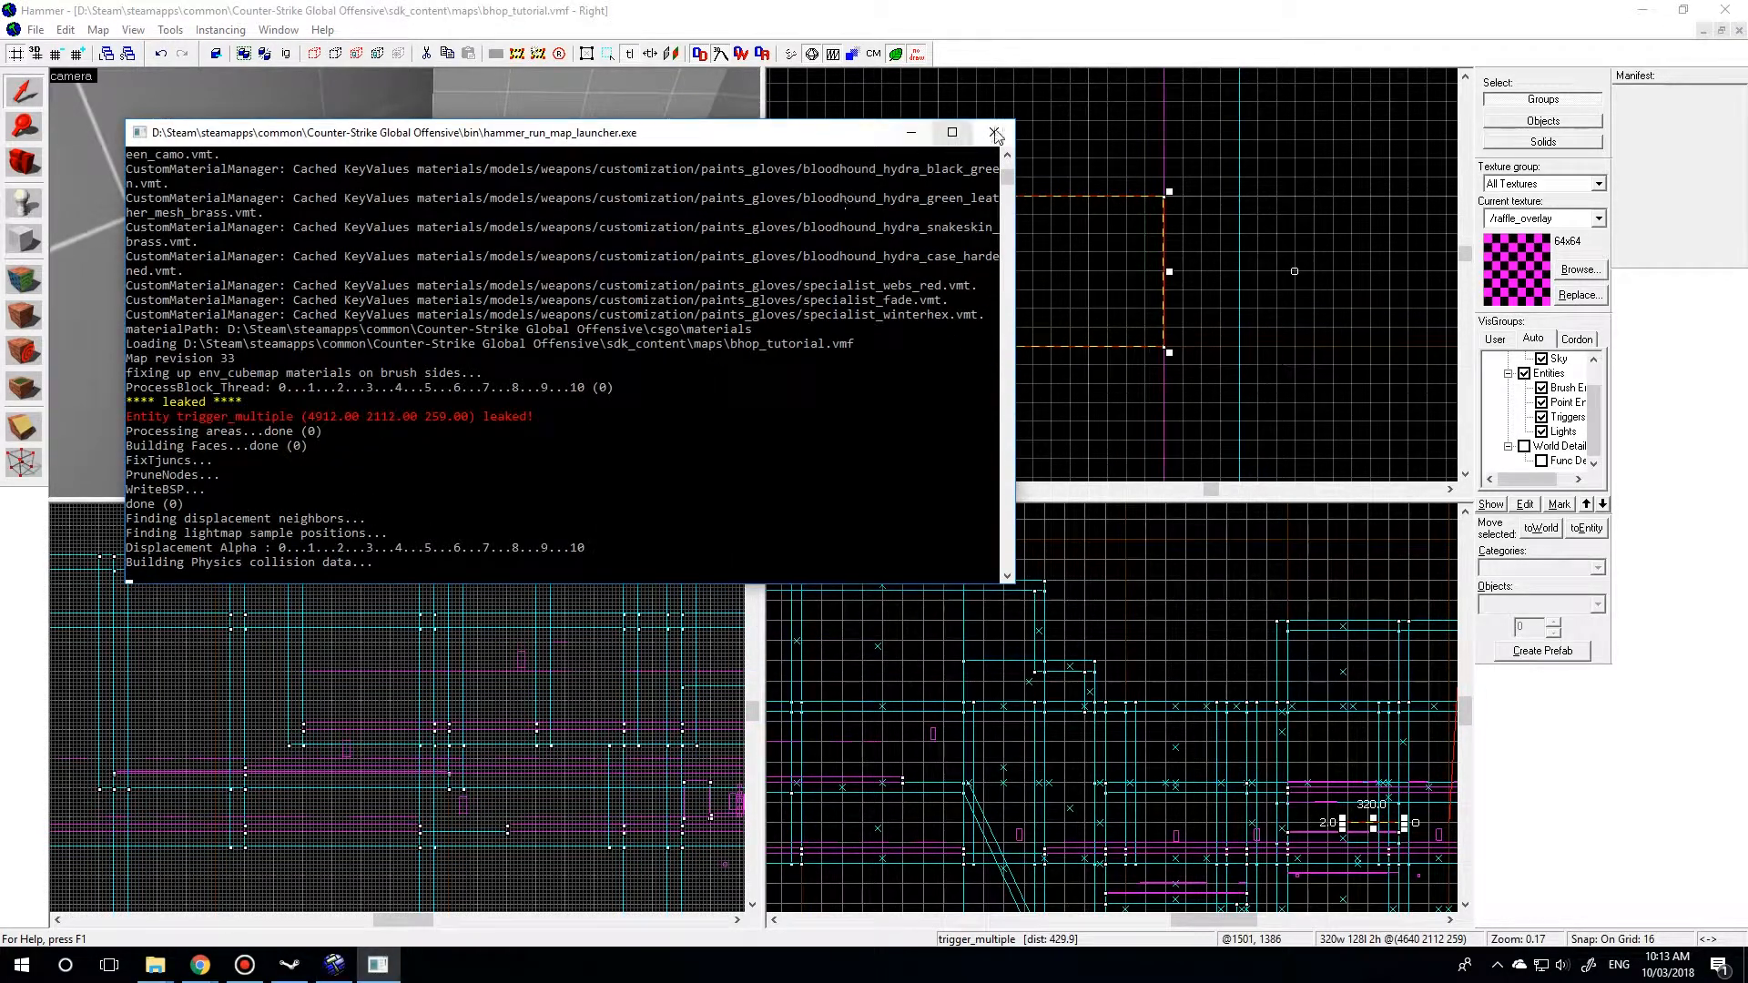
Load the default pointfile bhop_tutorial.lin and follow the leak line down to the trigger_multiple's origin helper
{"action": "left_click", "coordinate": [97, 29]}
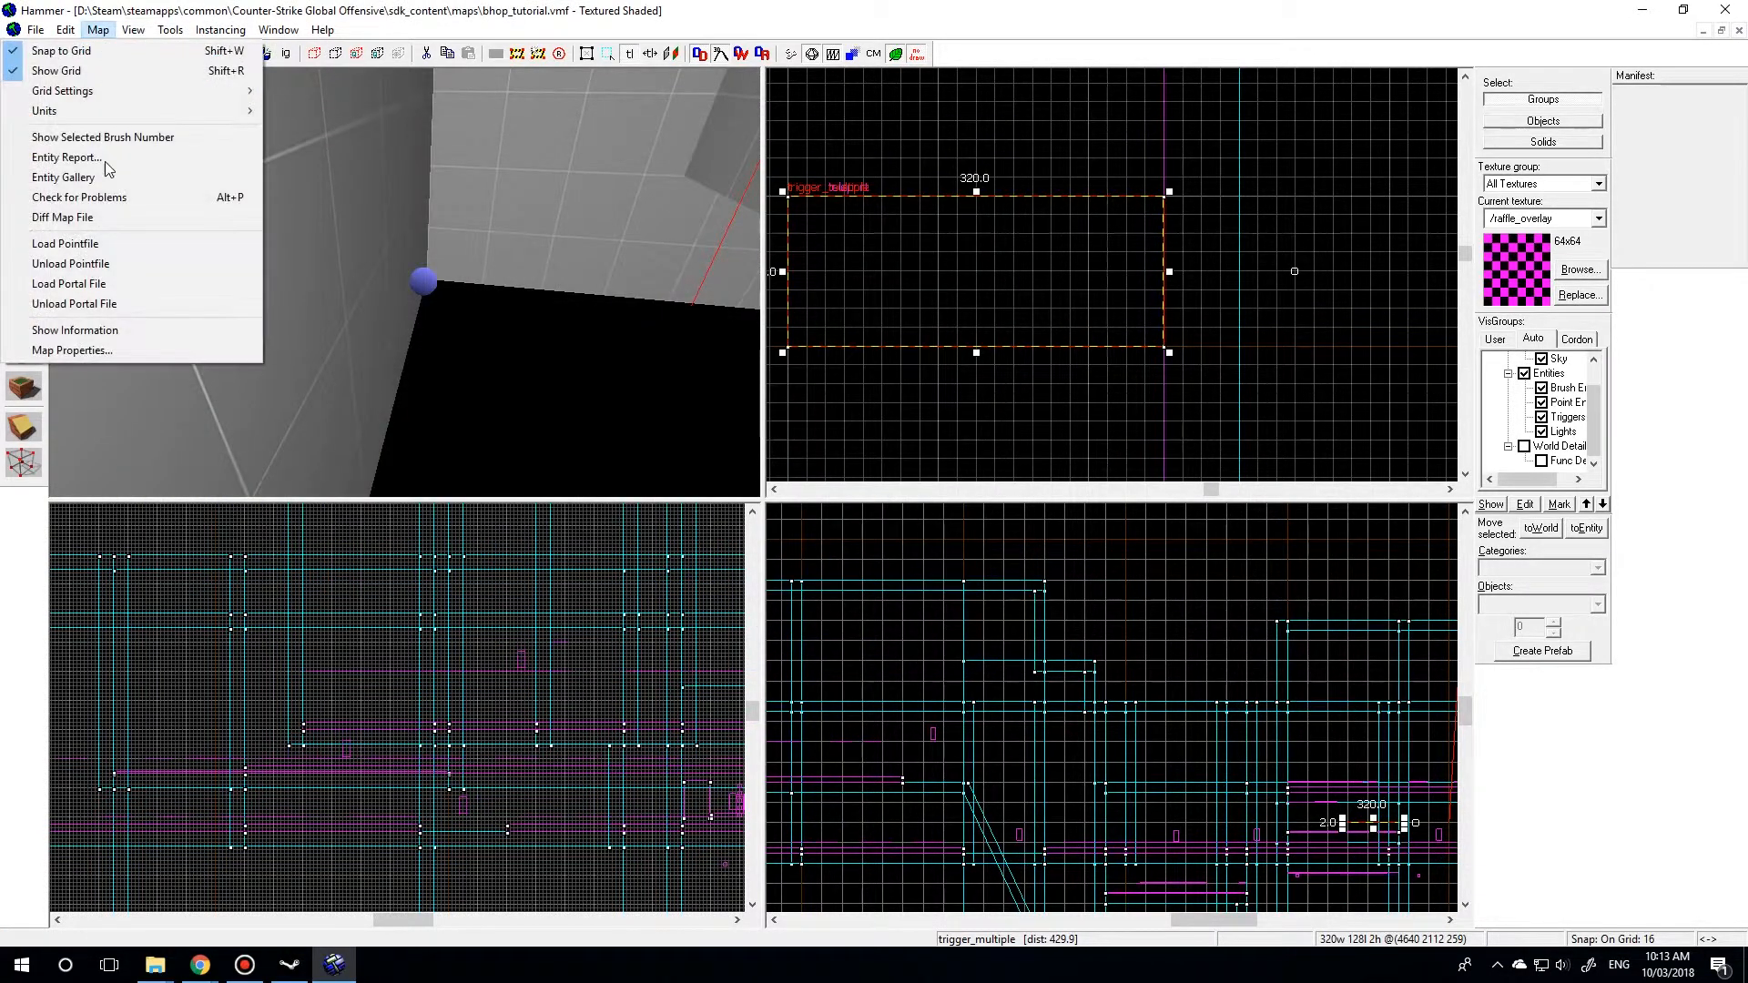
{"action": "left_click", "coordinate": [68, 244]}
{"action": "left_click", "coordinate": [918, 545]}
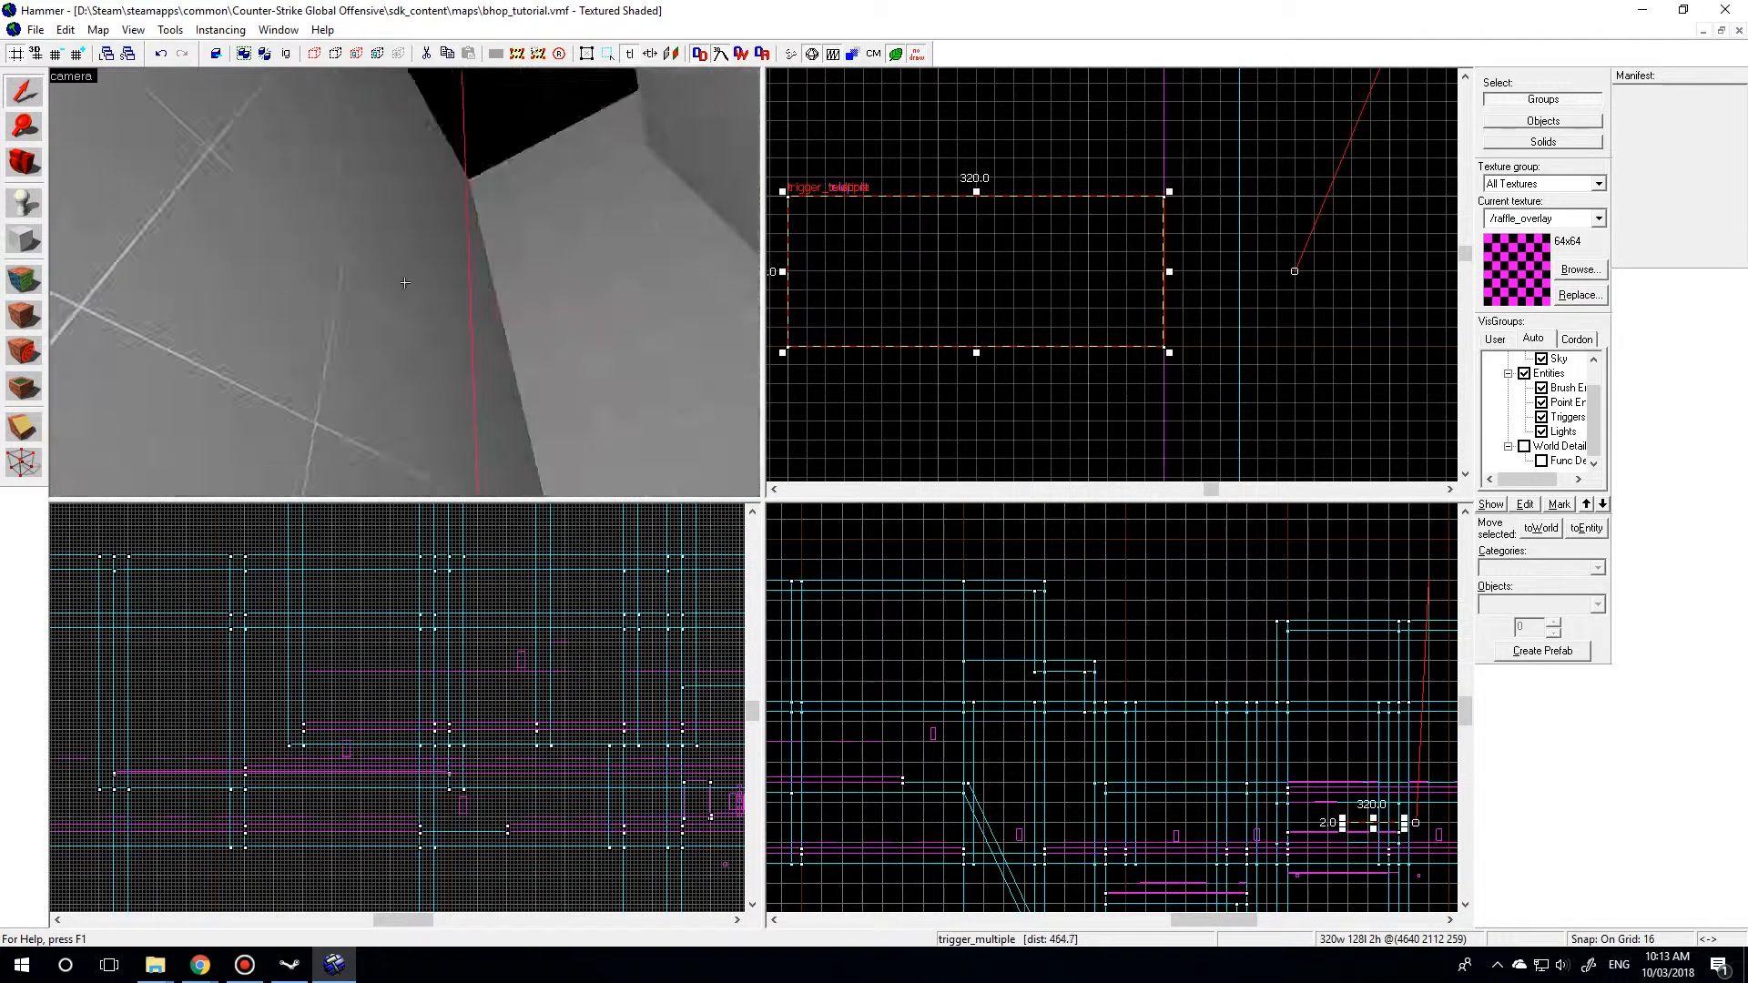
{"action": "key", "text": "w"}
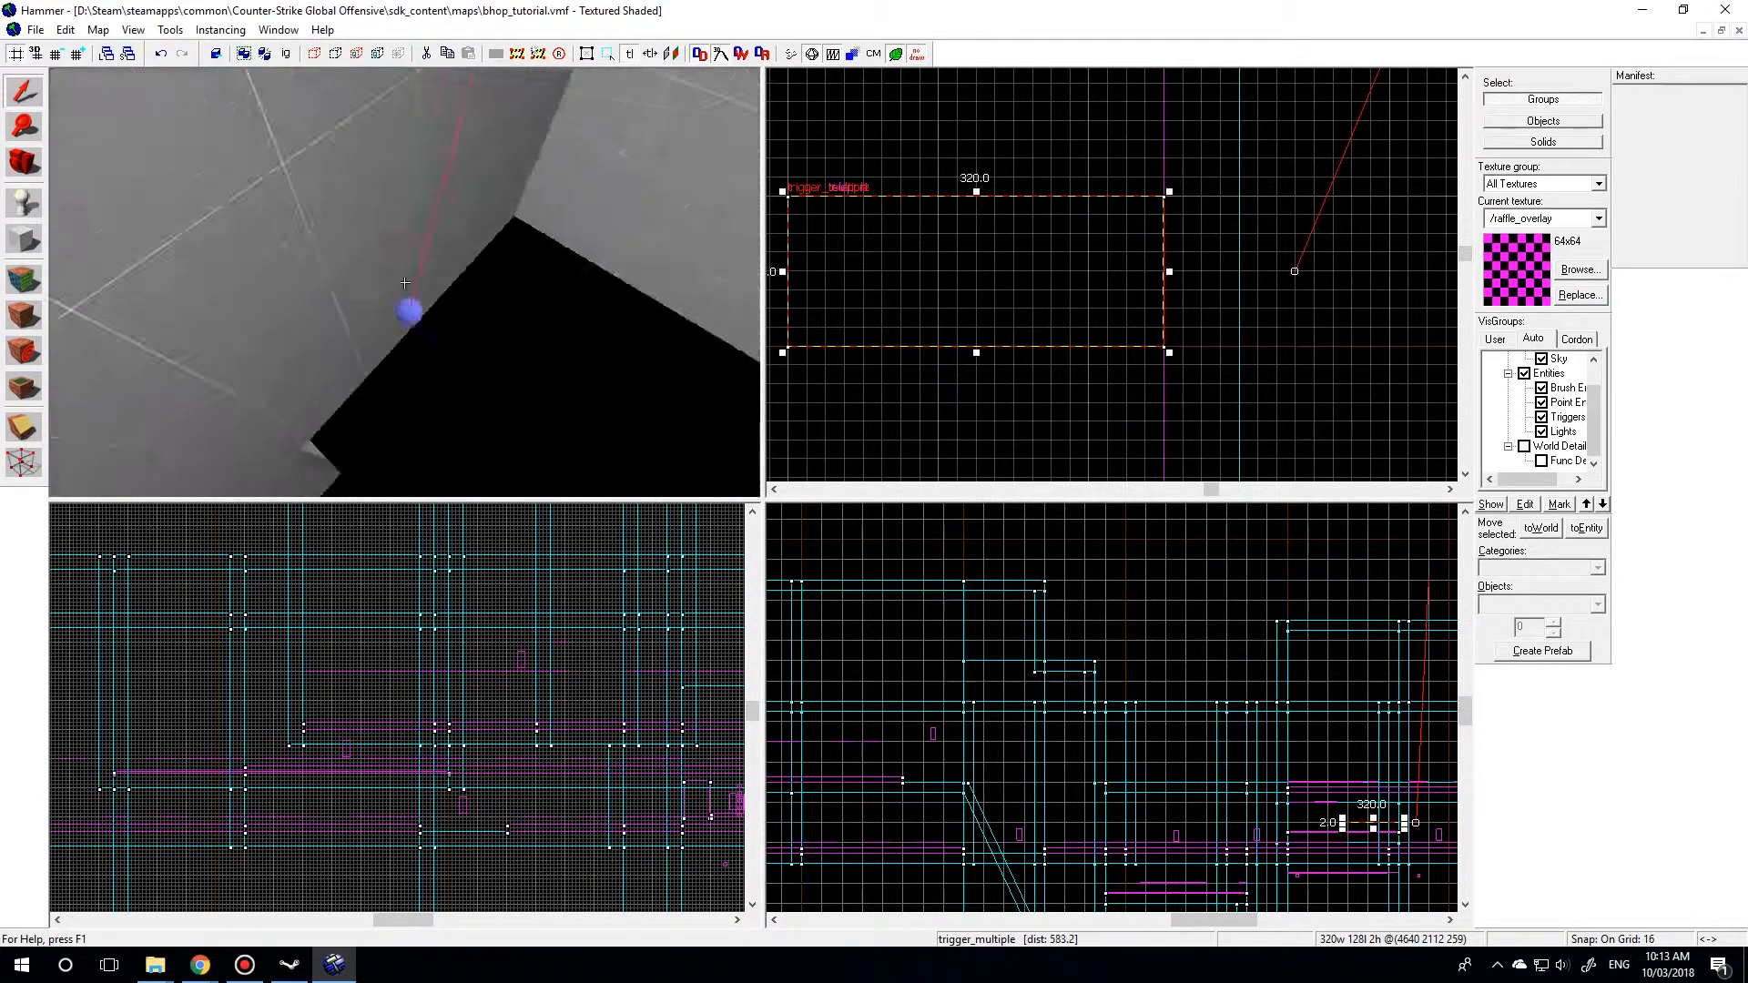
{"action": "key", "text": "w"}
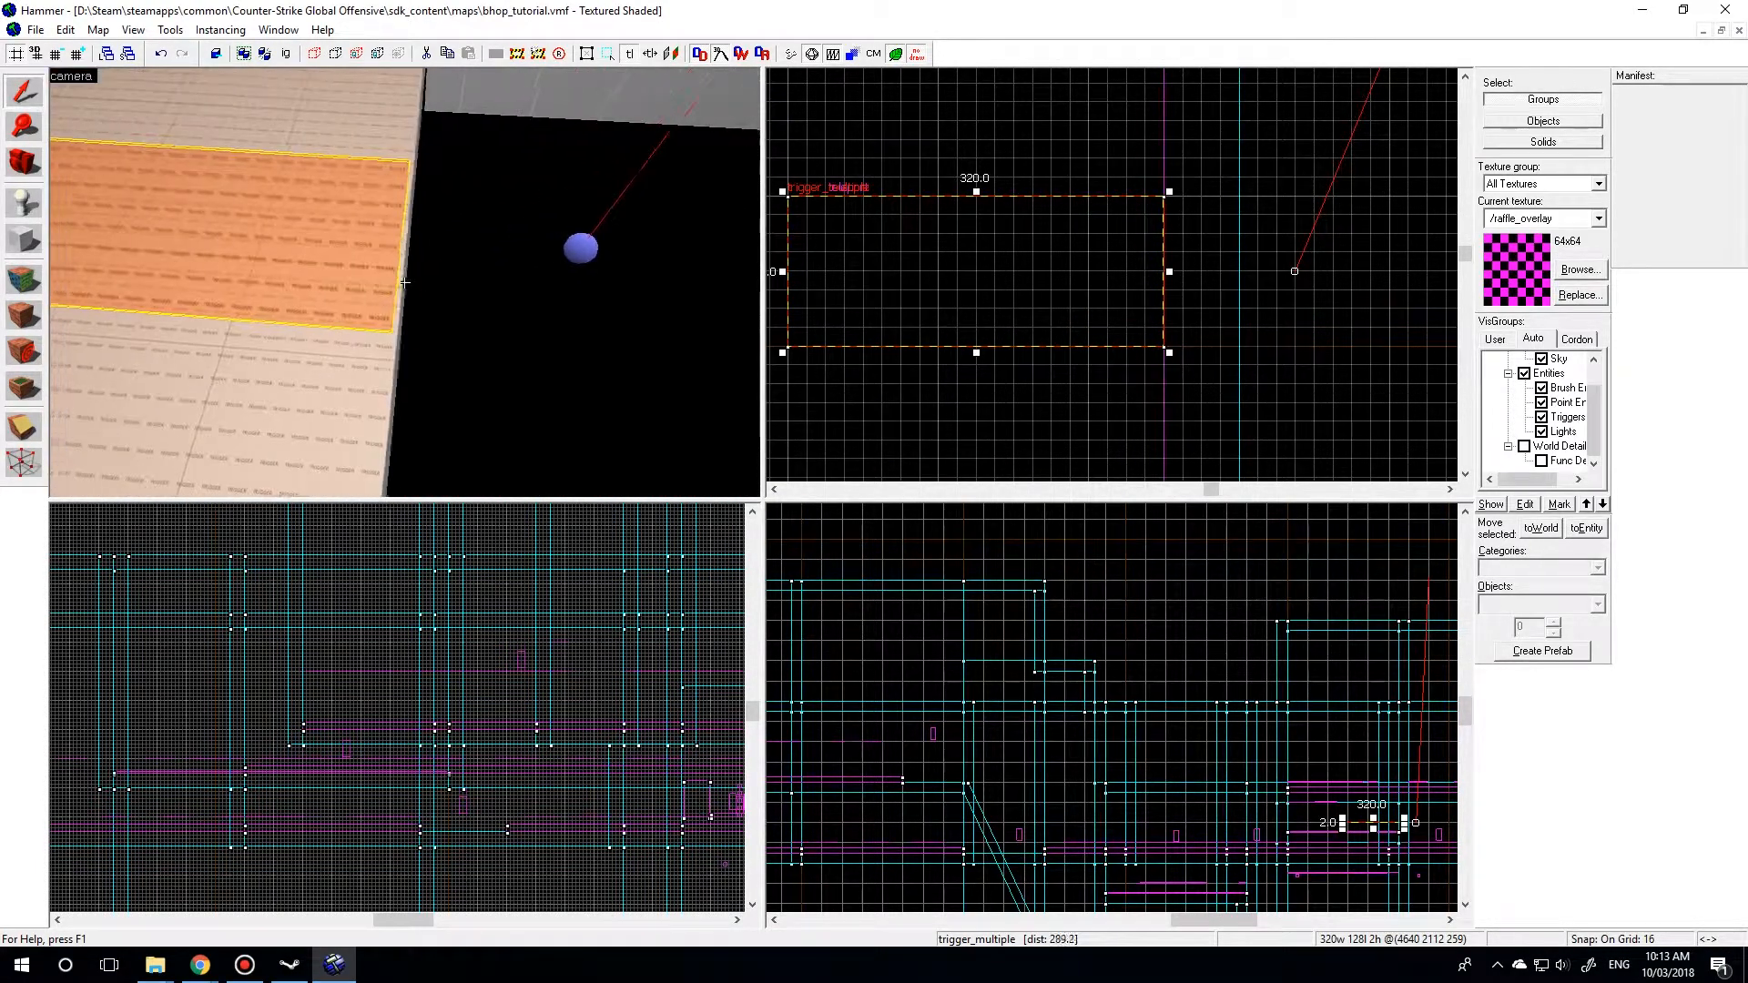
{"action": "key", "text": "s"}
Examine where the leak line ends relative to the trigger_multiple brush, its origin helper and the wall between them
{"action": "key", "text": "z"}
{"action": "left_click", "coordinate": [517, 260]}
{"action": "left_click", "coordinate": [279, 273]}
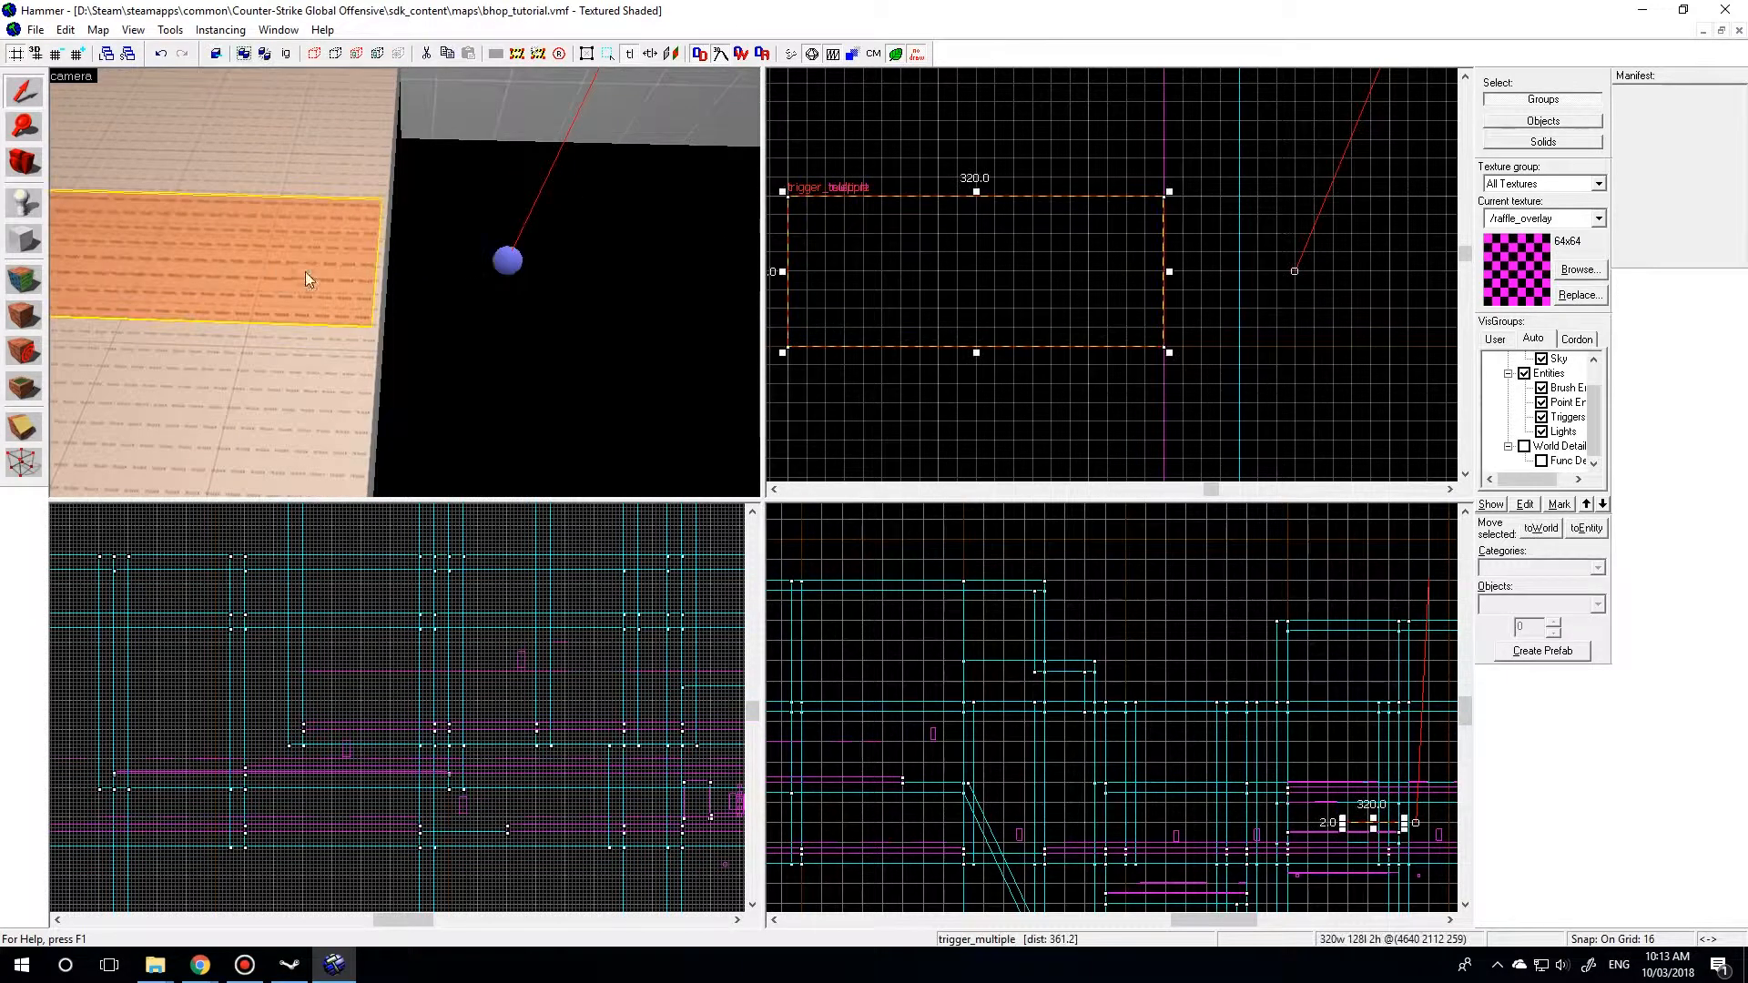
{"action": "left_click", "coordinate": [491, 286]}
{"action": "left_click", "coordinate": [360, 273]}
{"action": "left_click", "coordinate": [465, 277]}
{"action": "key", "text": "z"}
{"action": "key", "text": "w"}
{"action": "key", "text": "s"}
{"action": "key", "text": "w"}
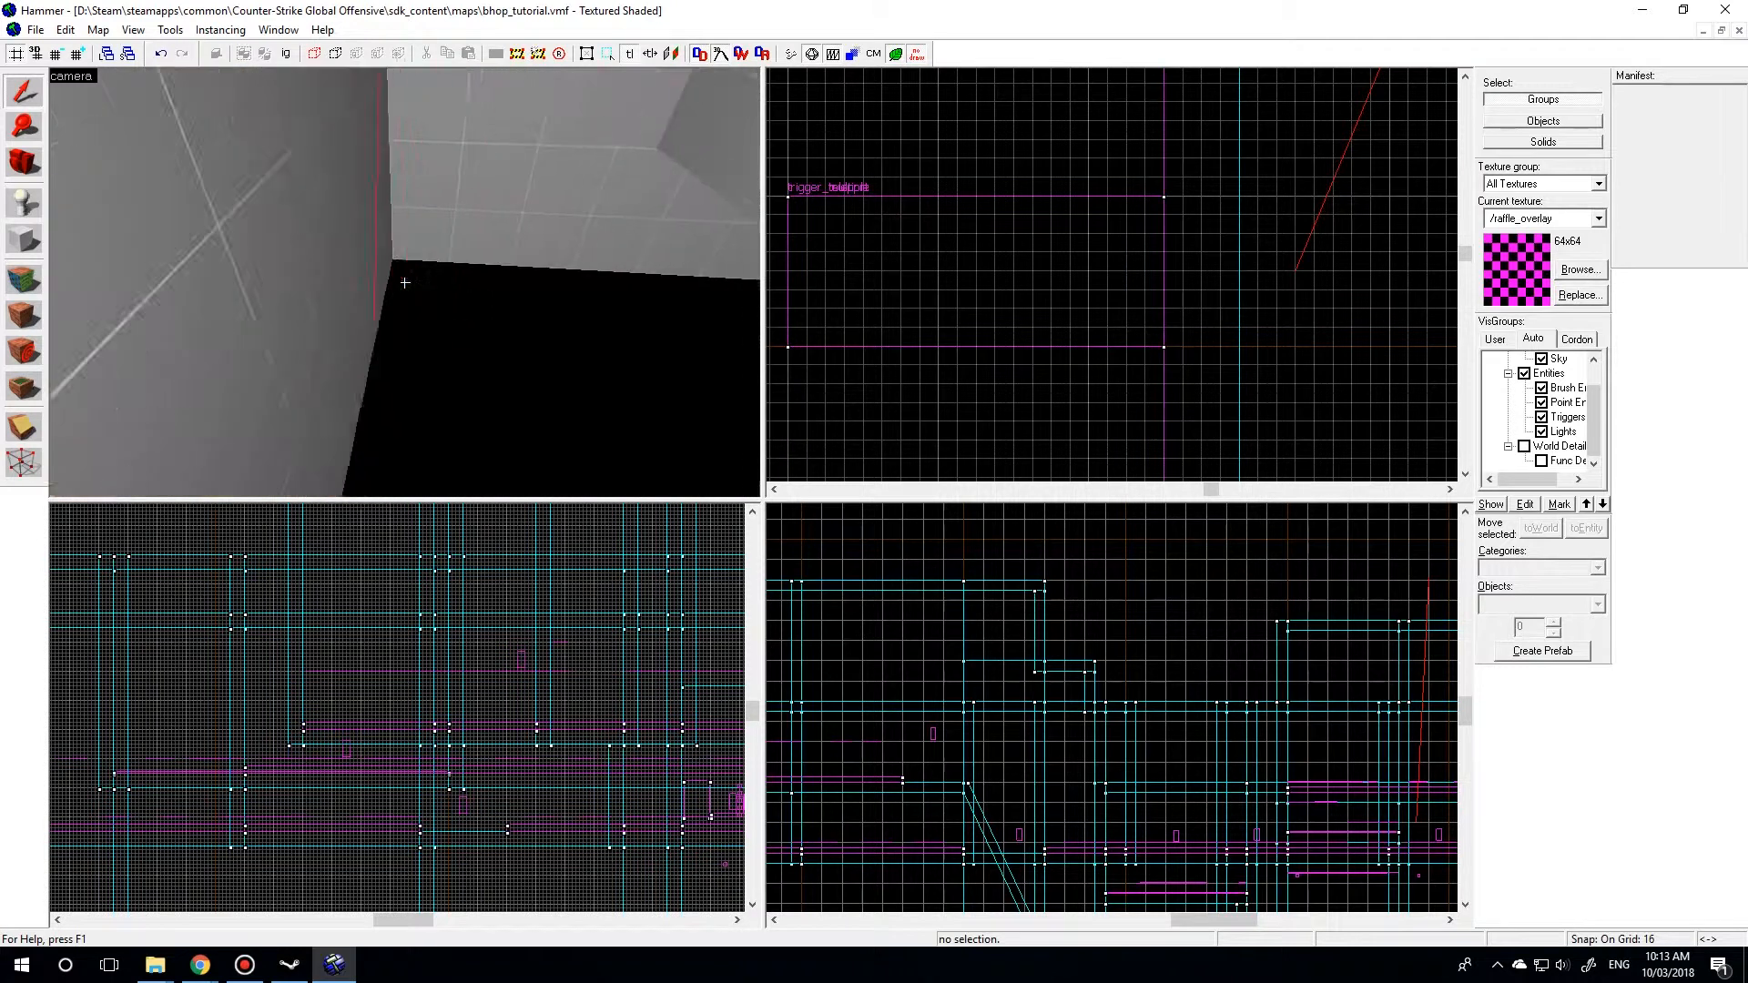
Reselect the trigger_multiple and move its origin helper back to the brush centre at 4640, 2112, 259
{"action": "key", "text": "s"}
{"action": "key", "text": "z"}
{"action": "left_click", "coordinate": [404, 287]}
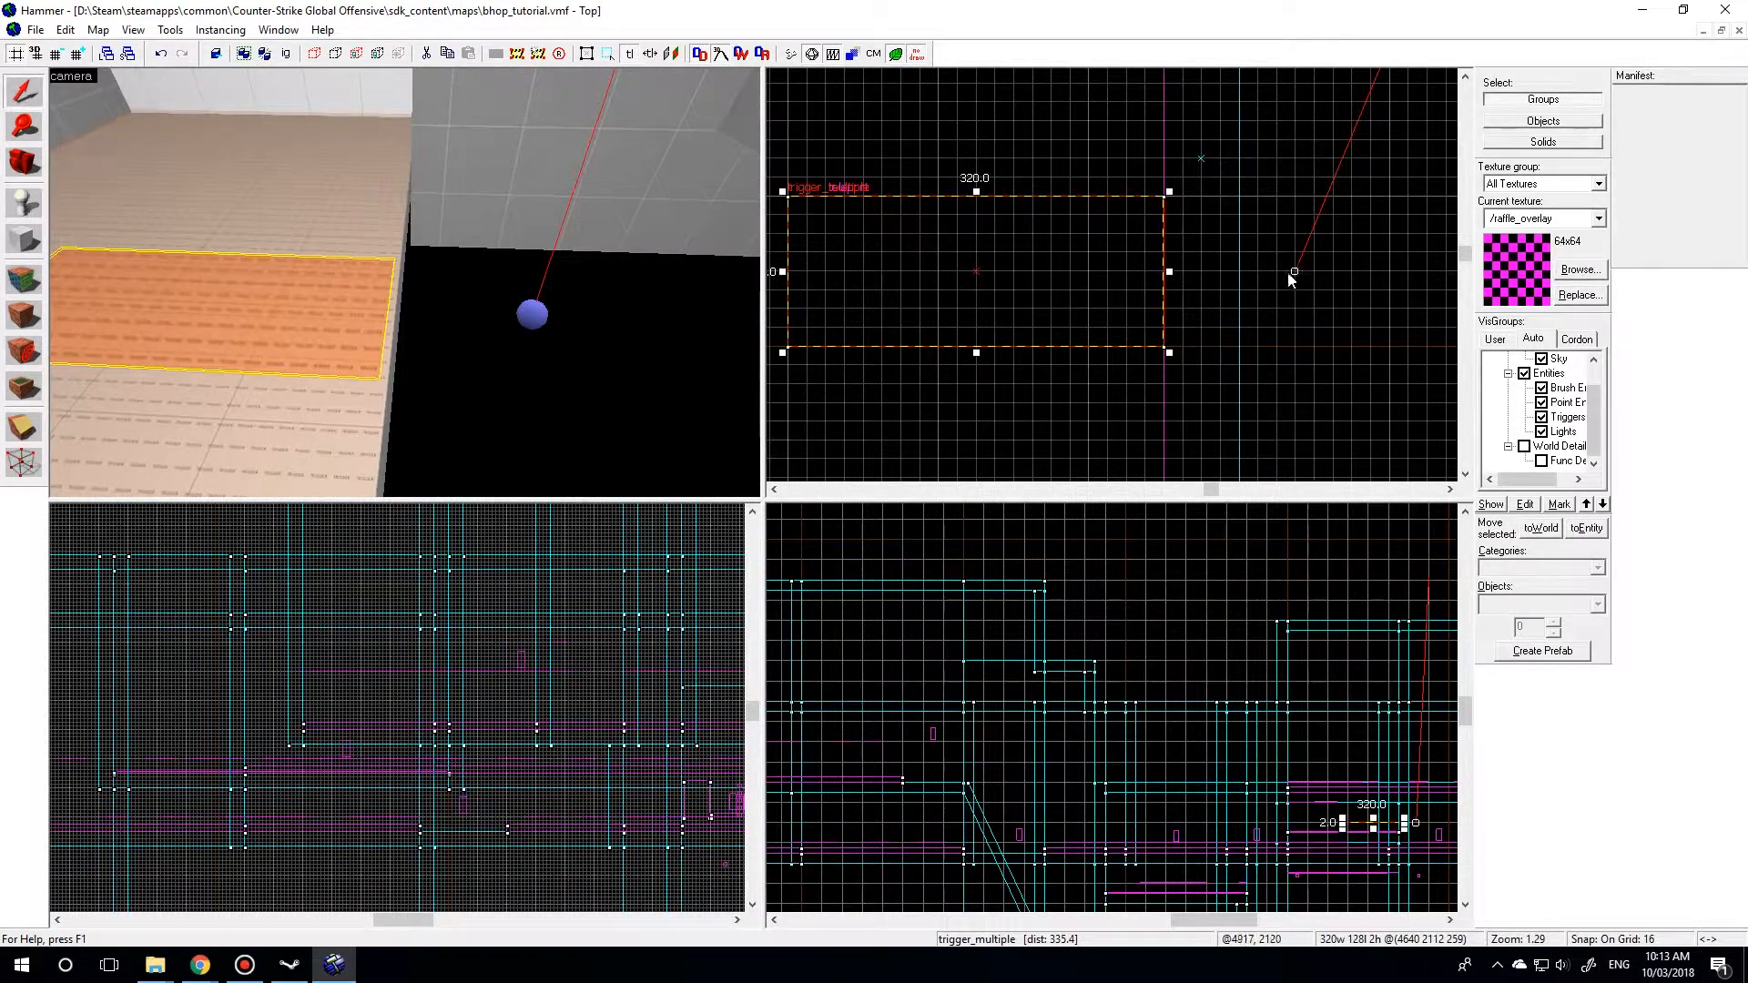
{"action": "key", "text": "Escape"}
{"action": "left_click", "coordinate": [97, 305]}
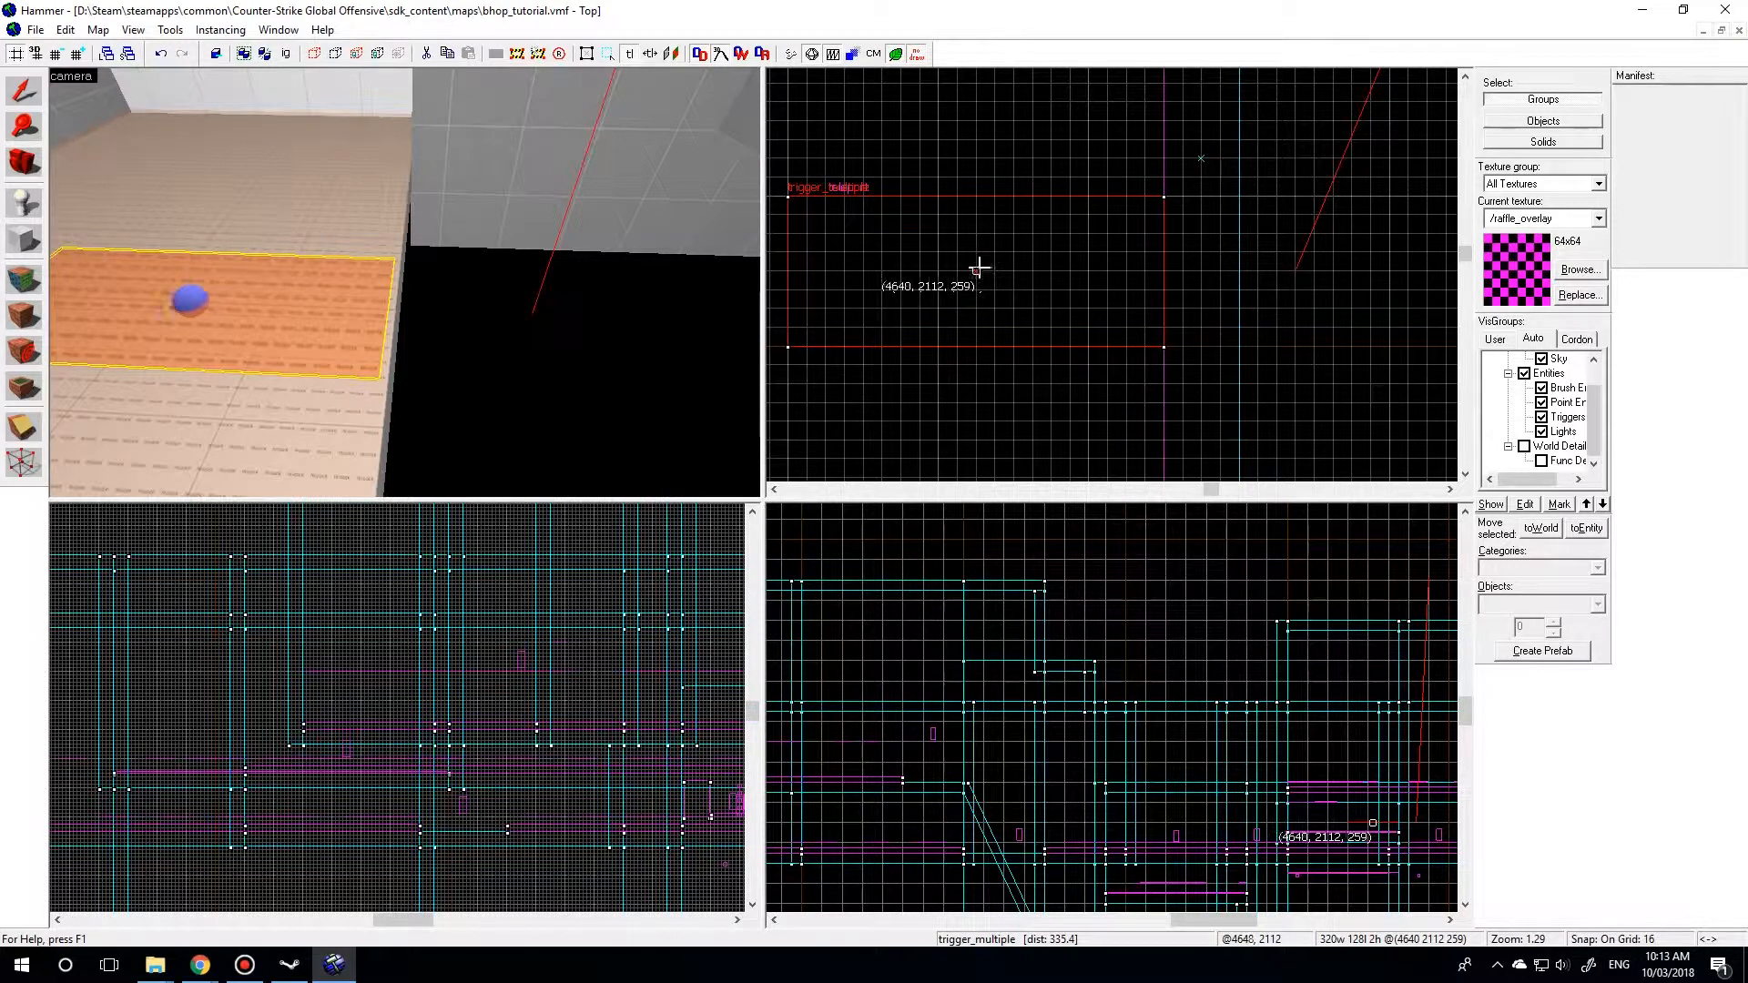
Recompile the map with Normal BSP, VIS and RAD, check the log for leaks, close it and clear the selection
{"action": "key", "text": "F9"}
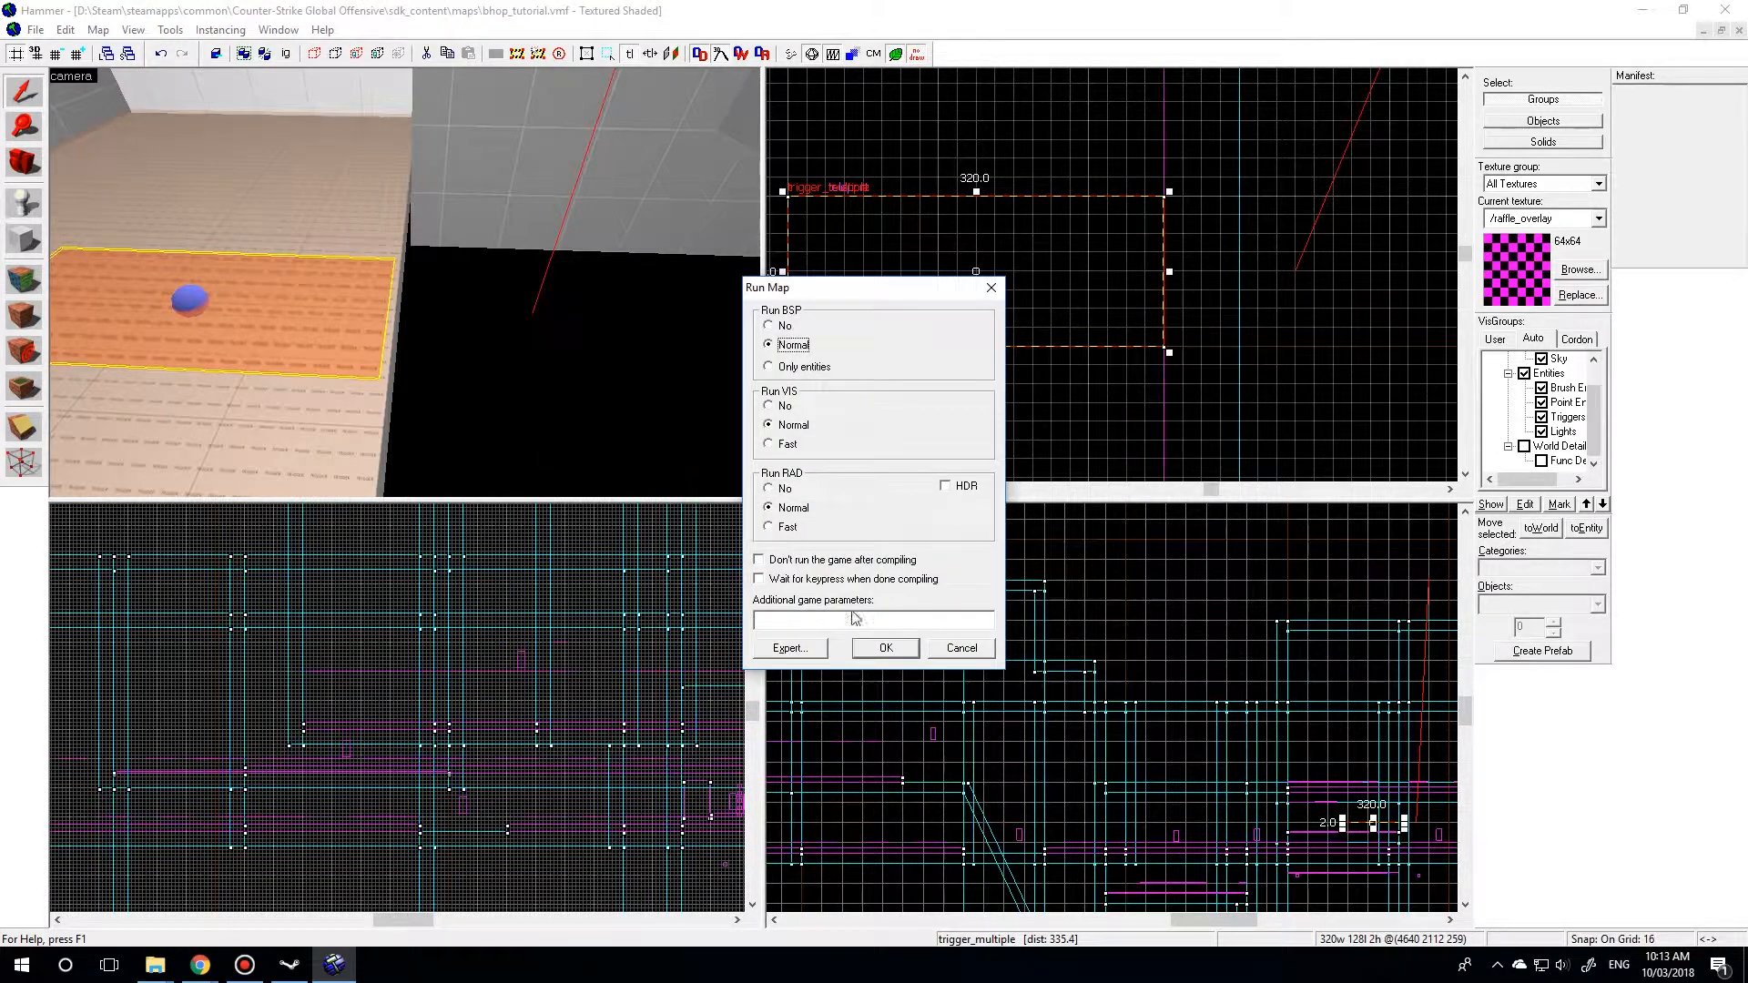
{"action": "left_click", "coordinate": [885, 648]}
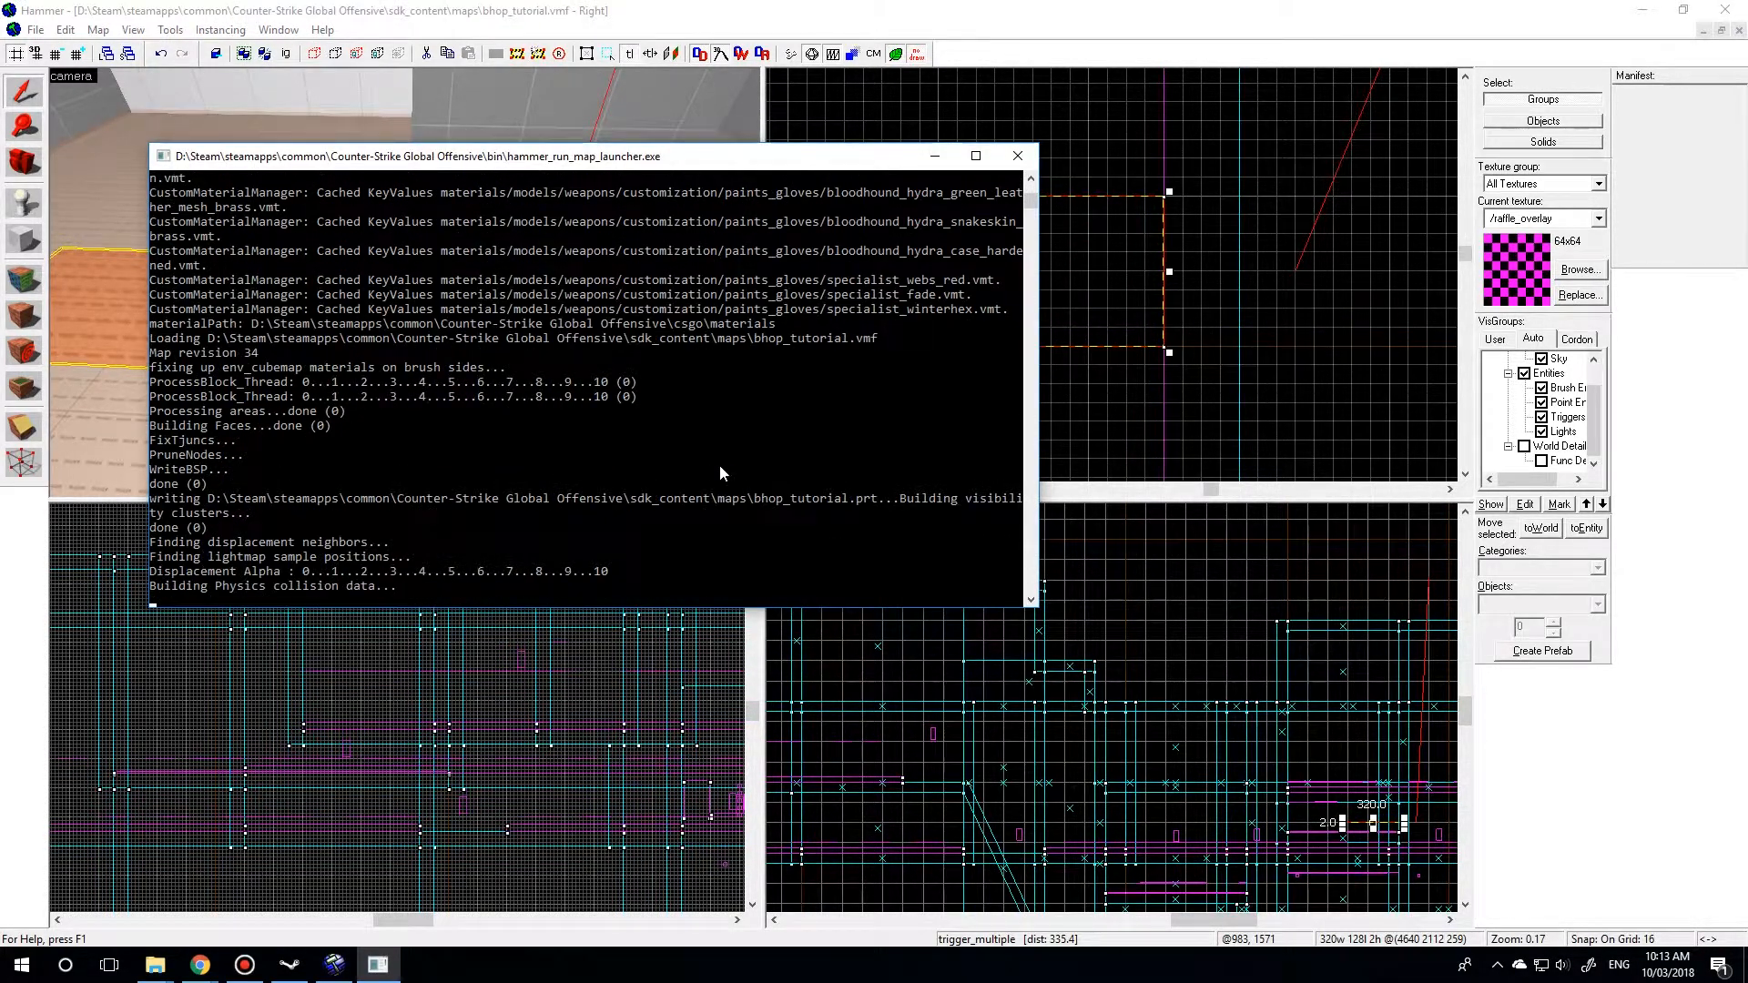
{"action": "left_click", "coordinate": [1016, 156]}
{"action": "key", "text": "Escape"}
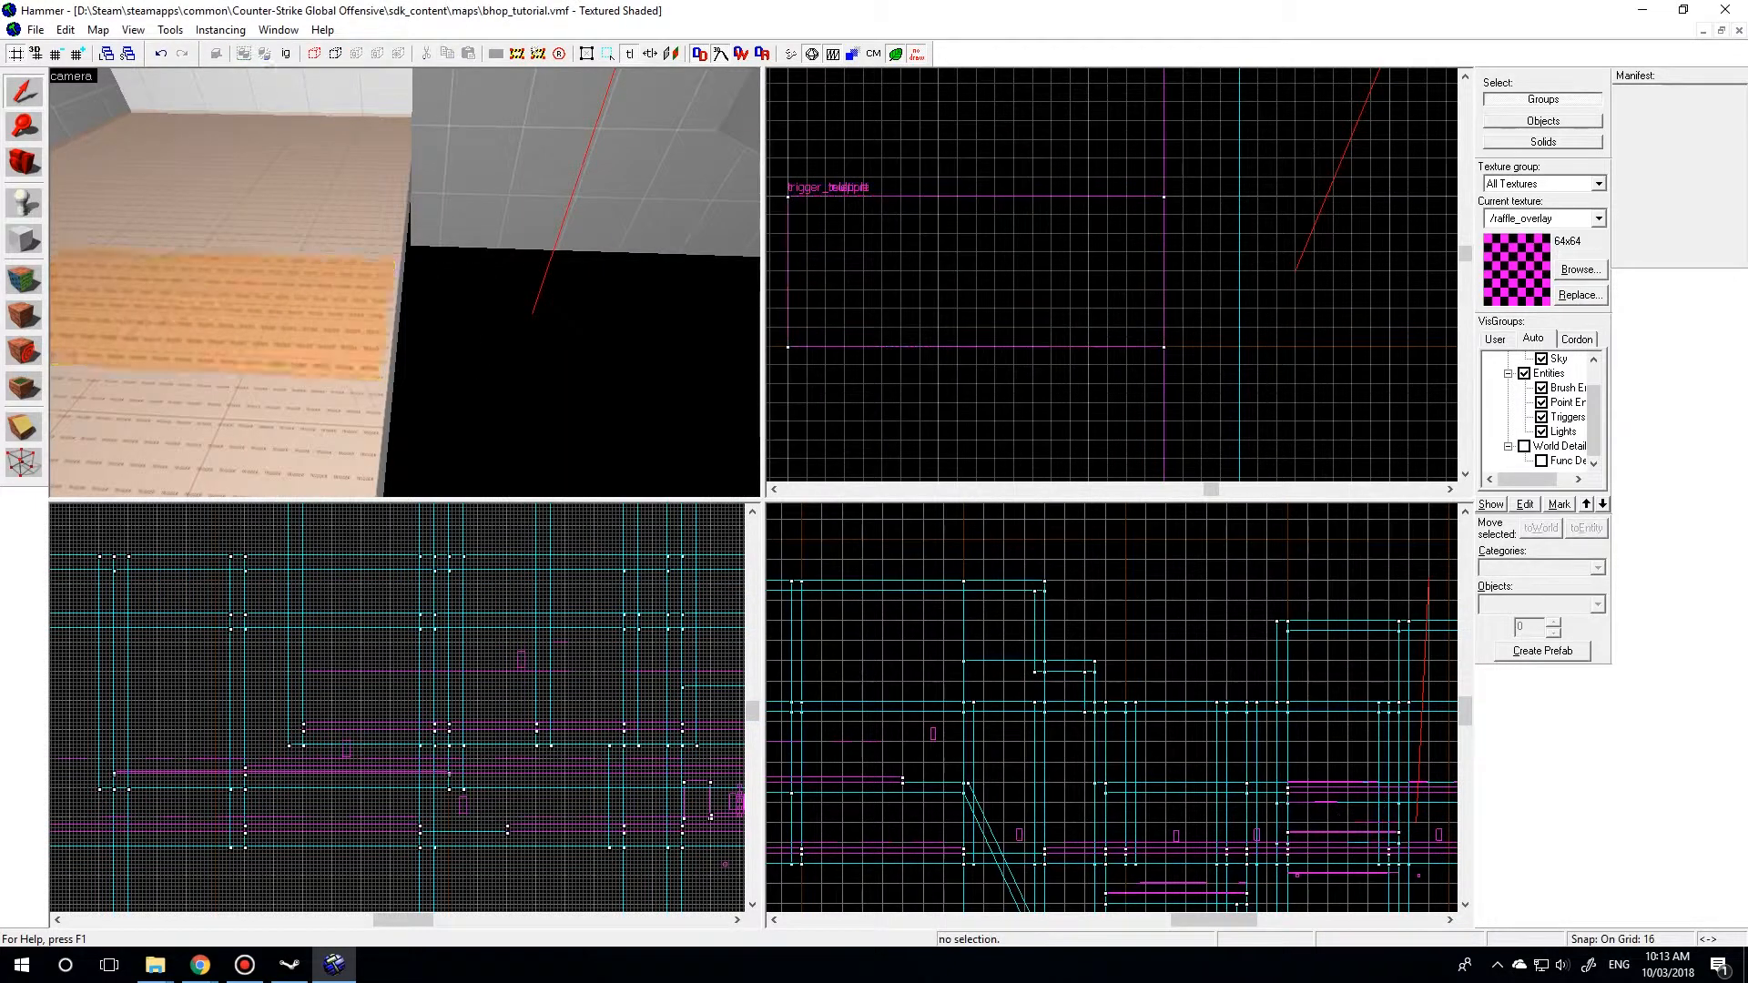
Select the 1024-unit-high wall solid in the bhop corridor and apply the bhop_dev/glass01 texture to all its faces
{"action": "key", "text": "z"}
{"action": "key", "text": "w"}
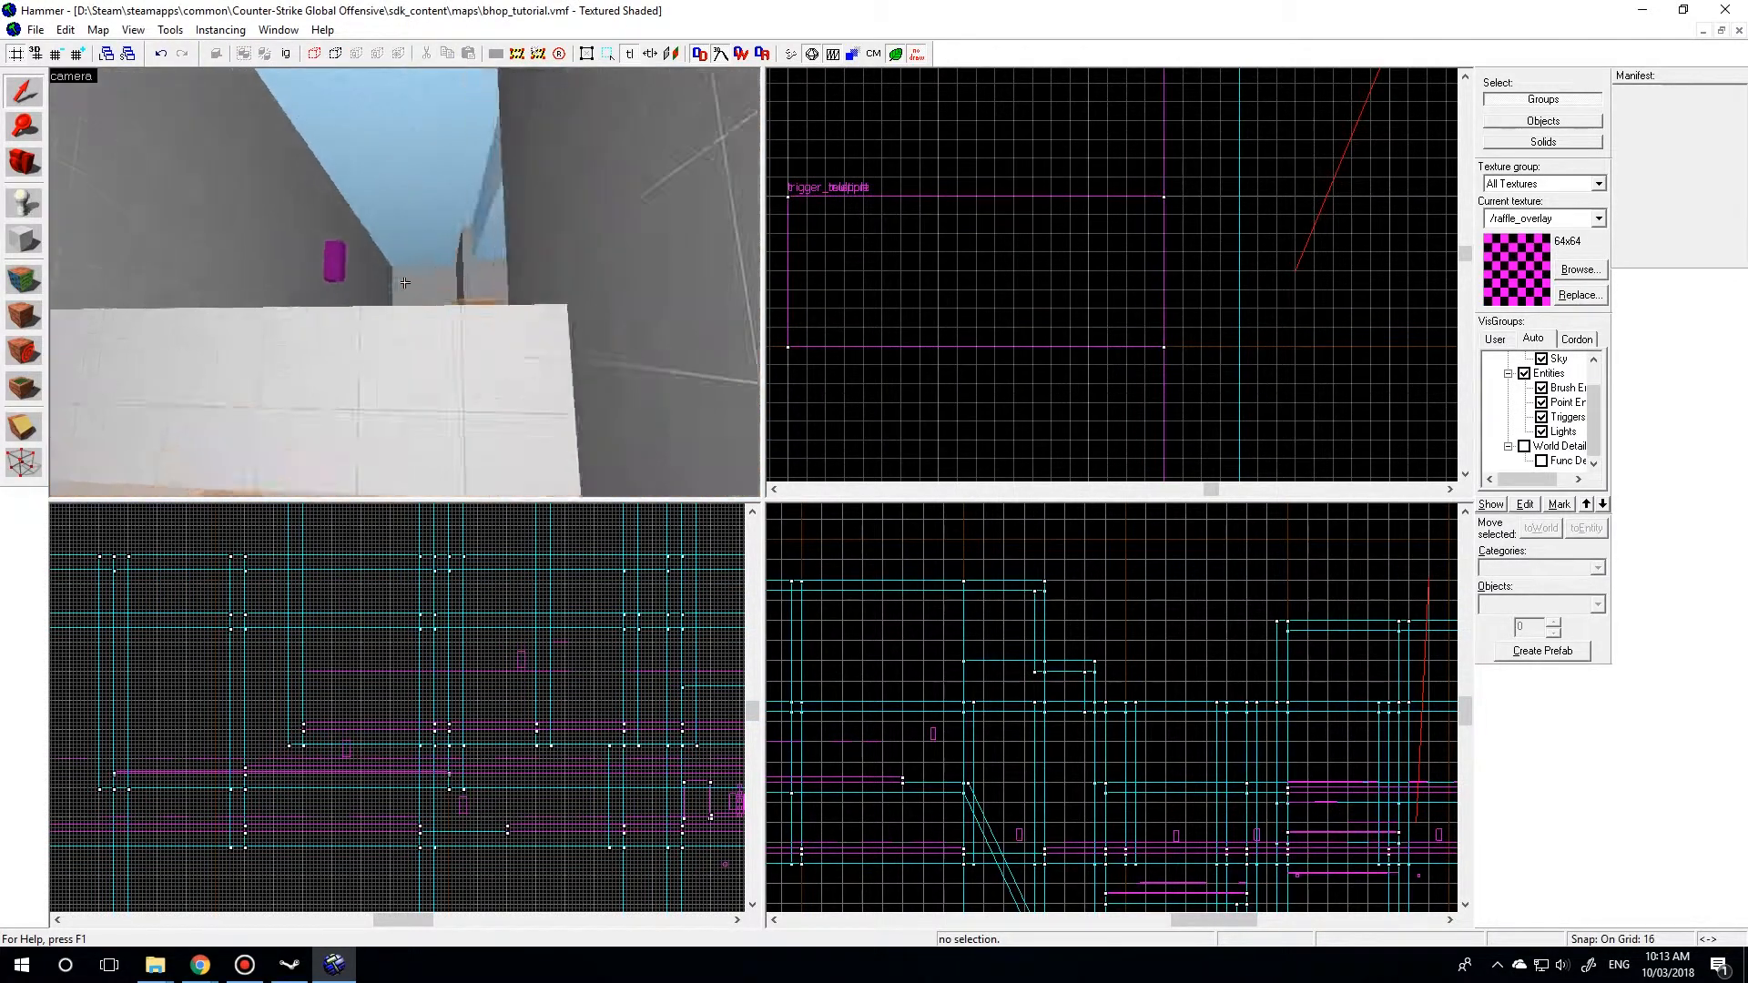
{"action": "key", "text": "w"}
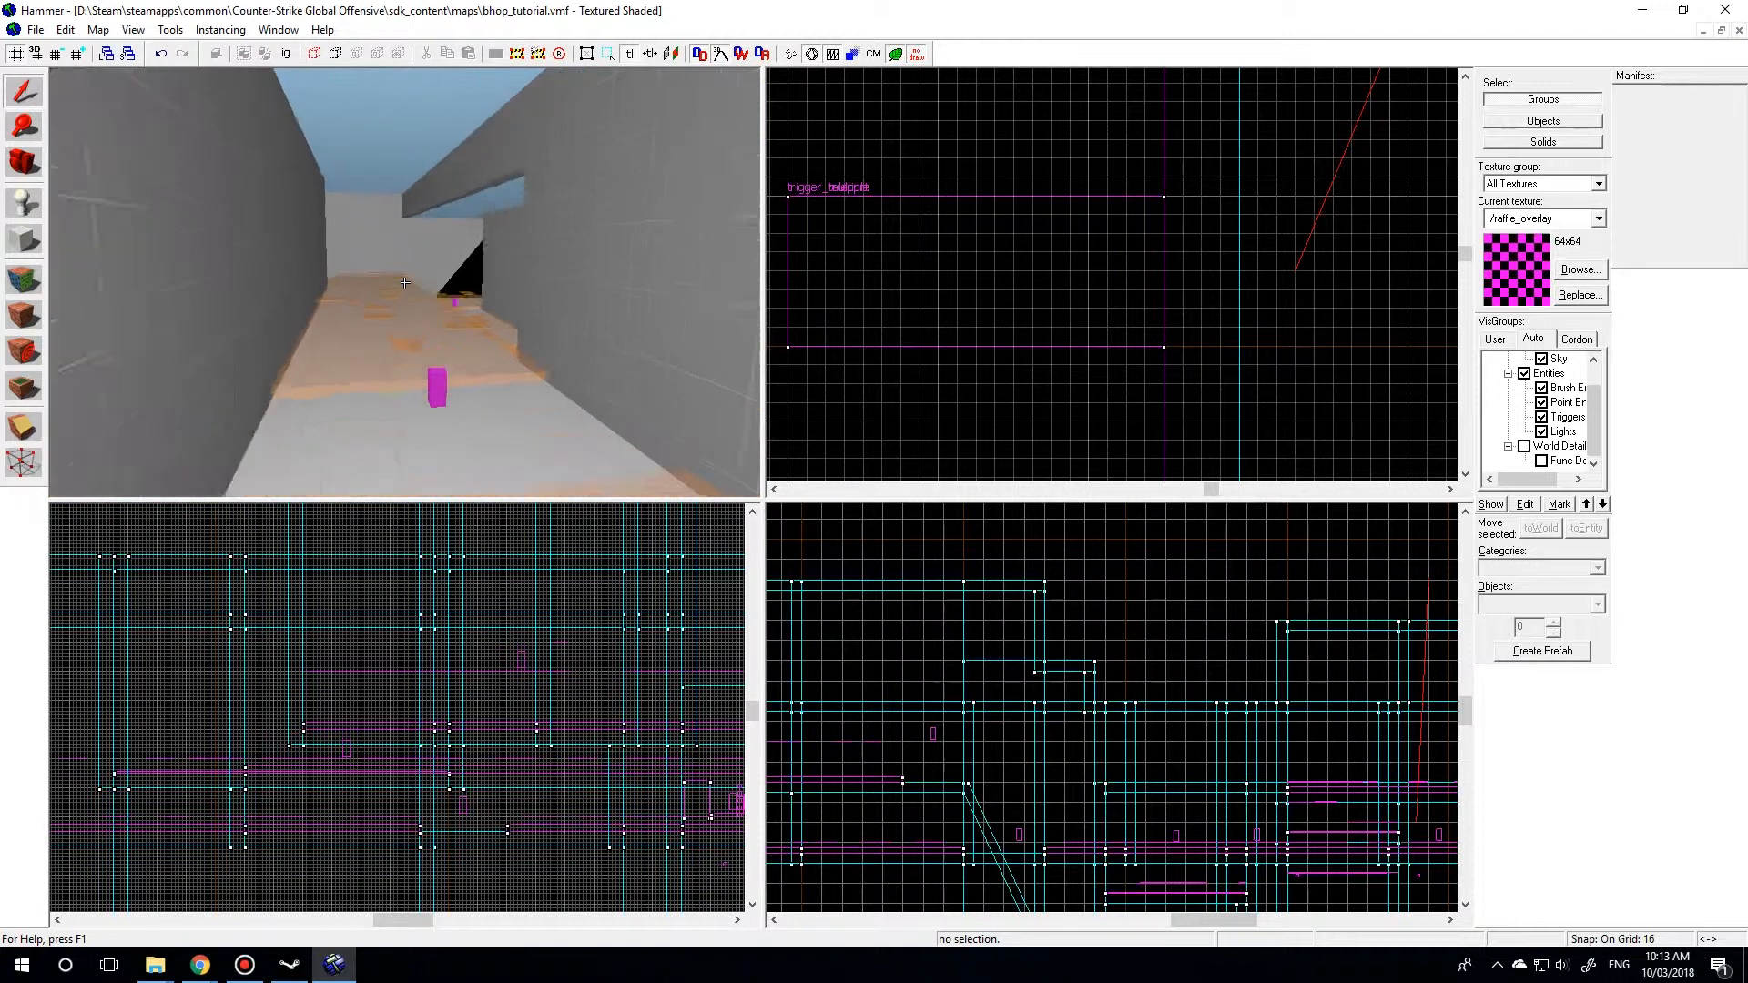
{"action": "key", "text": "w"}
{"action": "left_click", "coordinate": [404, 282]}
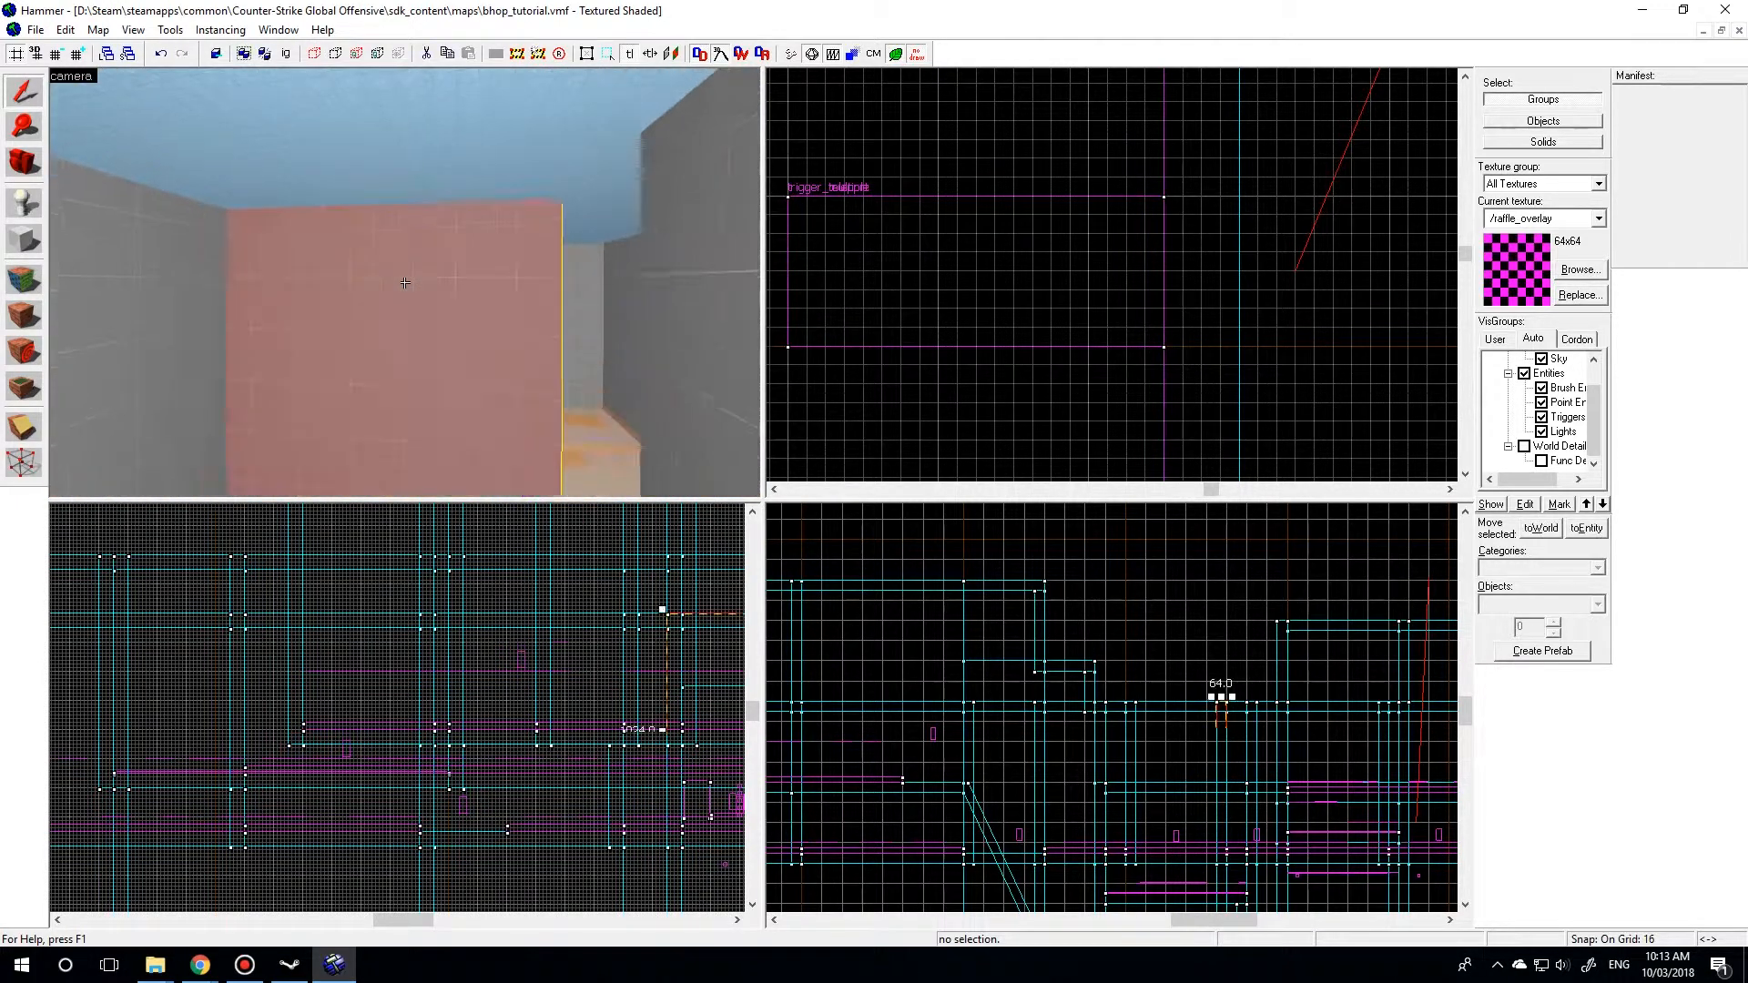
{"action": "key", "text": "z"}
{"action": "key", "text": "d"}
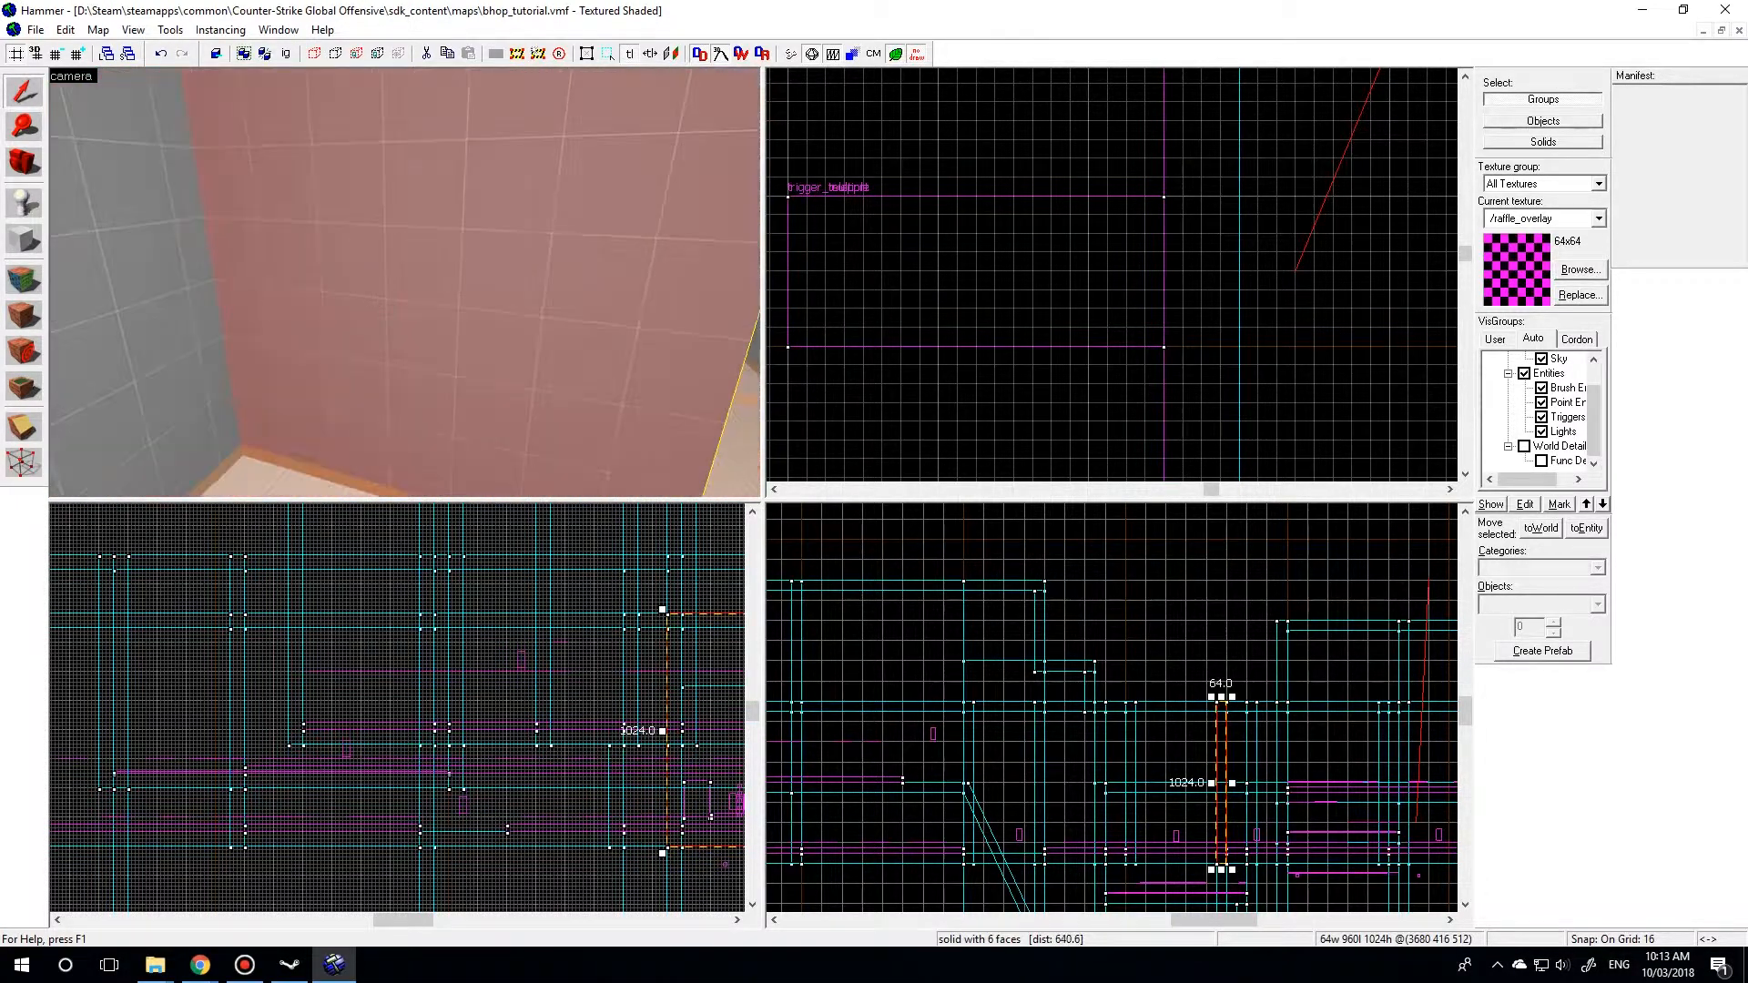
{"action": "left_click", "coordinate": [24, 282]}
{"action": "left_click", "coordinate": [836, 544]}
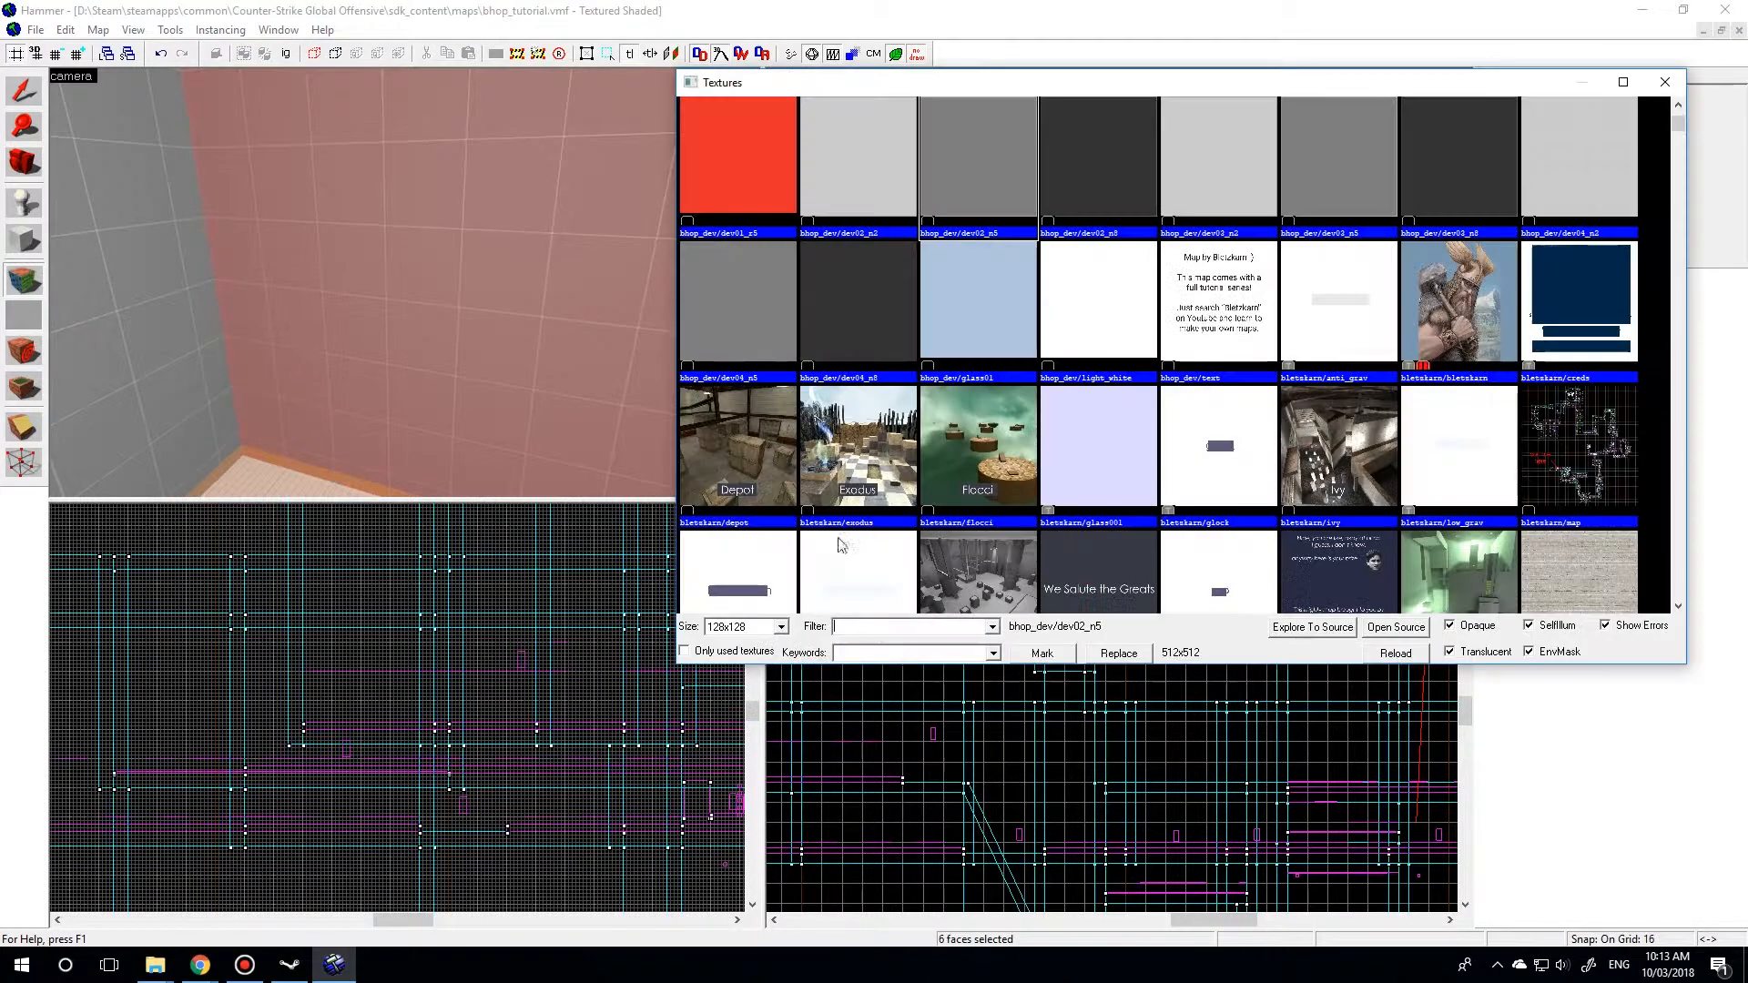
{"action": "double_click", "coordinate": [944, 344]}
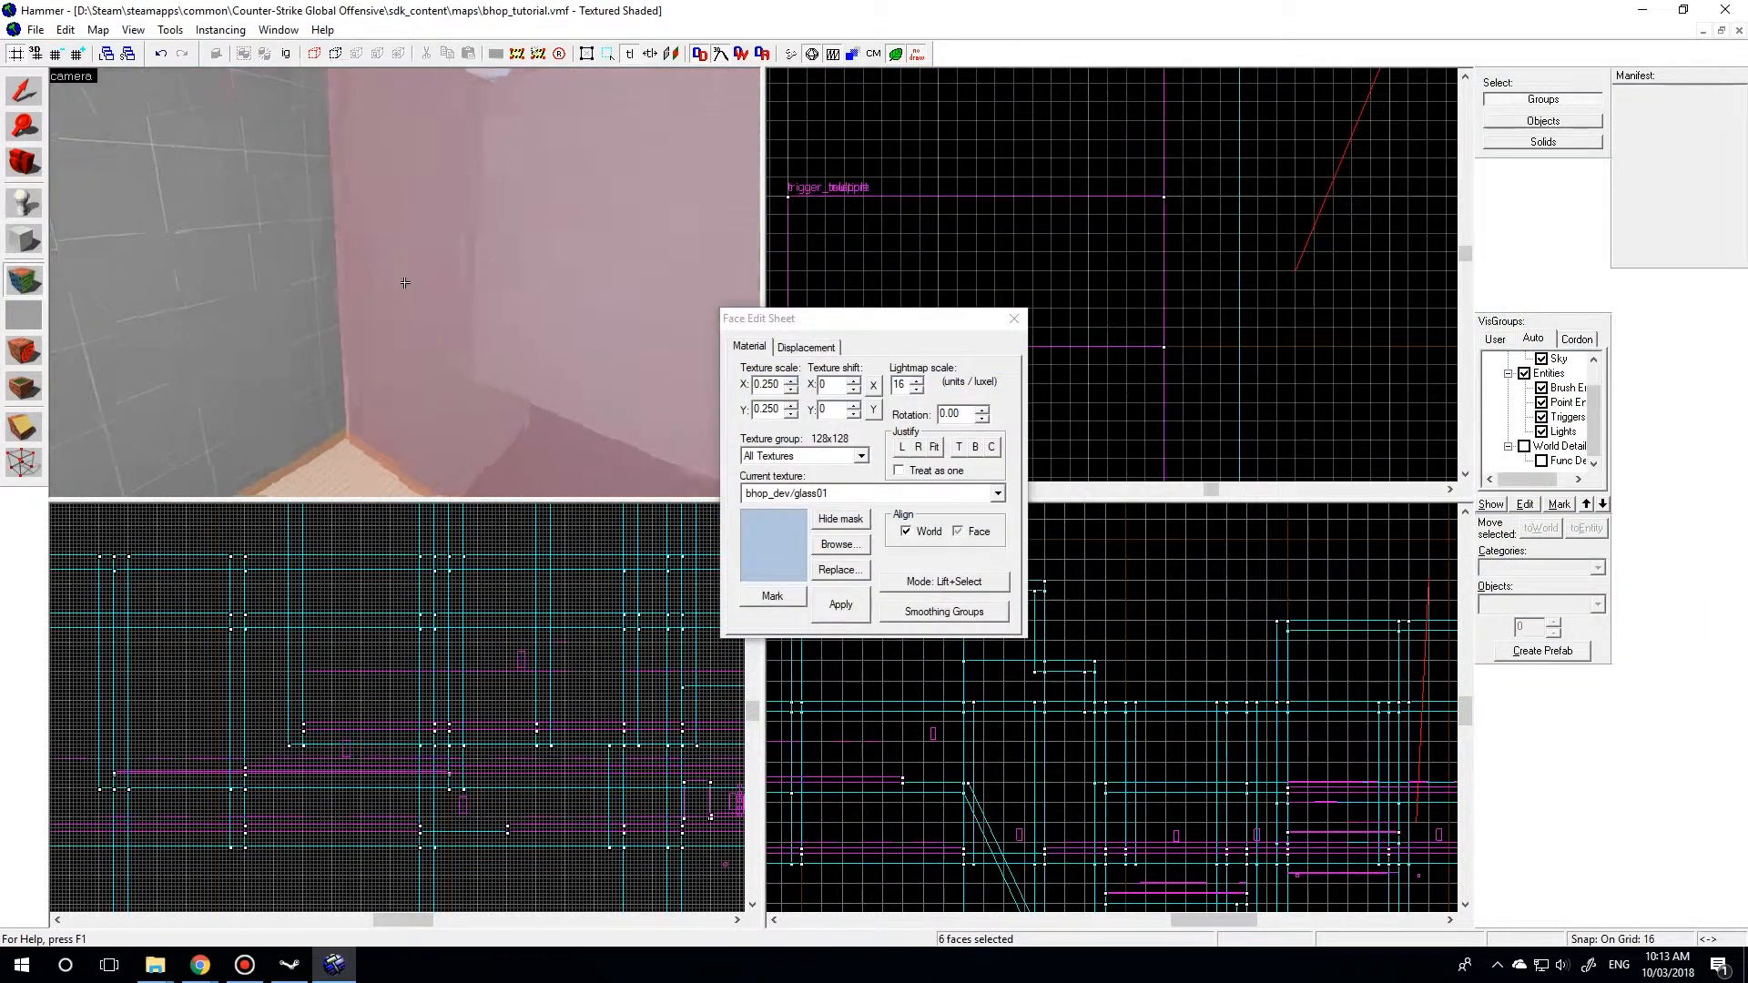
Inspect the glass-textured wall and recompile the map to check the log for a leak through it
{"action": "key", "text": "w"}
{"action": "key", "text": "s"}
{"action": "key", "text": "z"}
{"action": "key", "text": "F9"}
{"action": "left_click", "coordinate": [880, 643]}
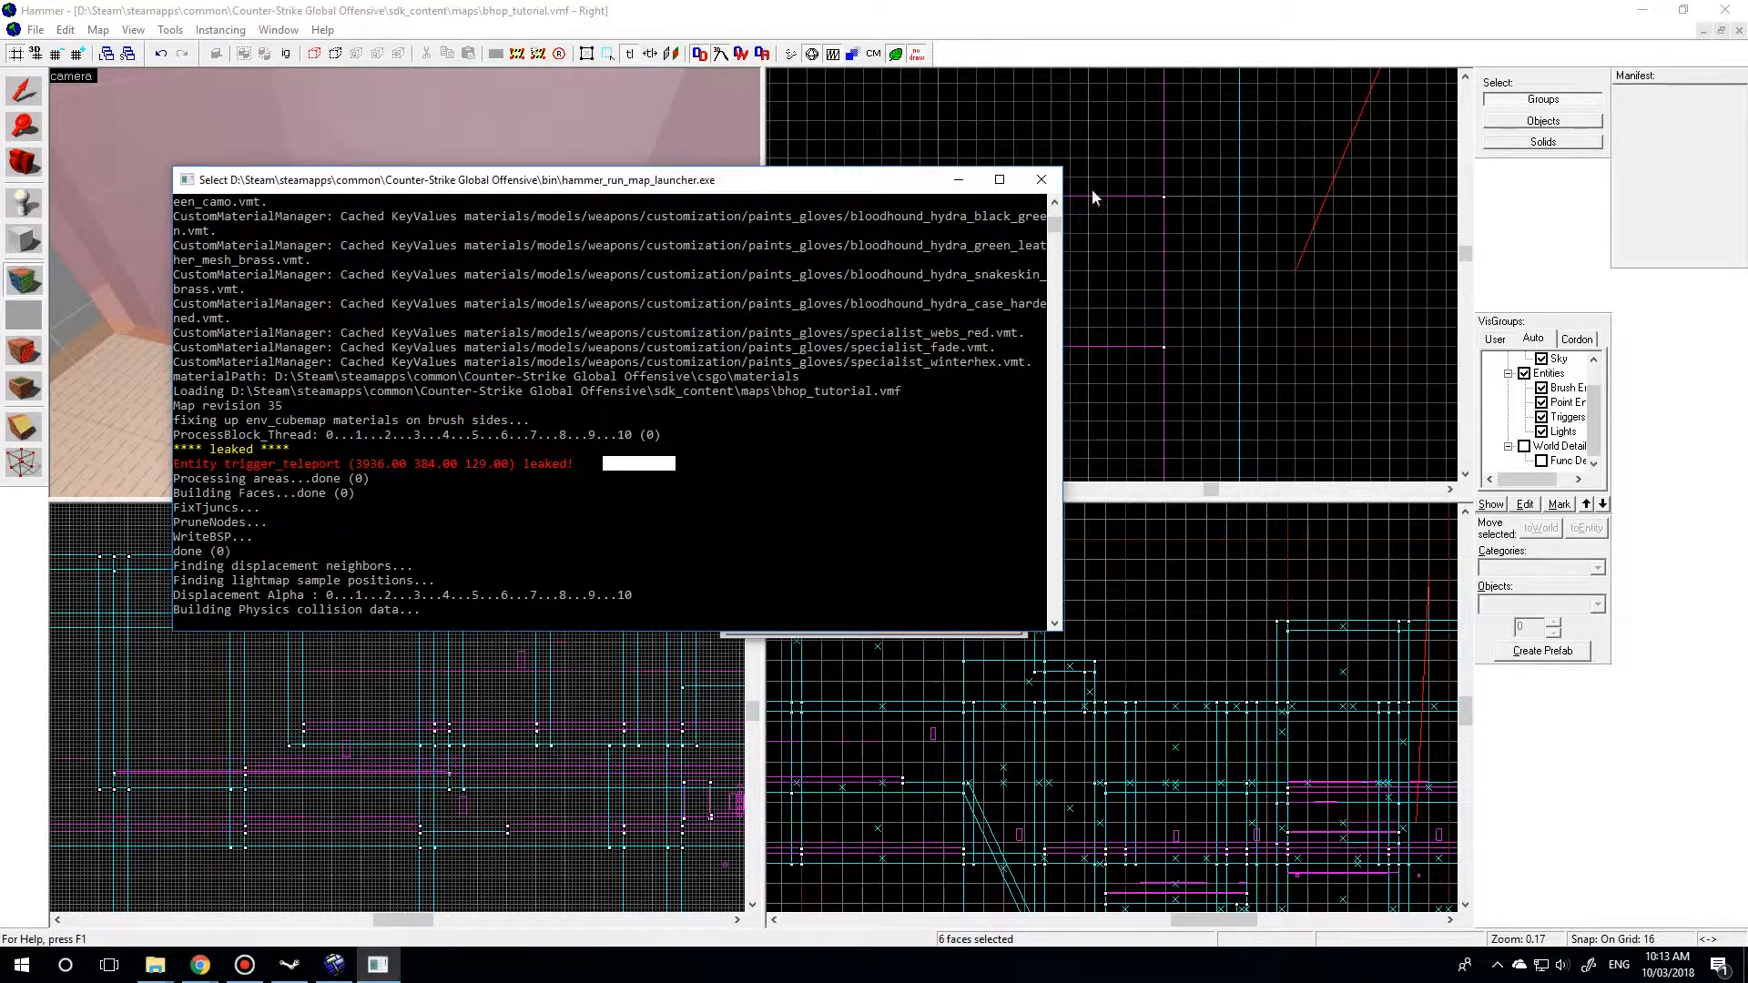
Load the default pointfile bhop_tutorial.lin to show the leak line passing through the glass wall
{"action": "left_click", "coordinate": [98, 30]}
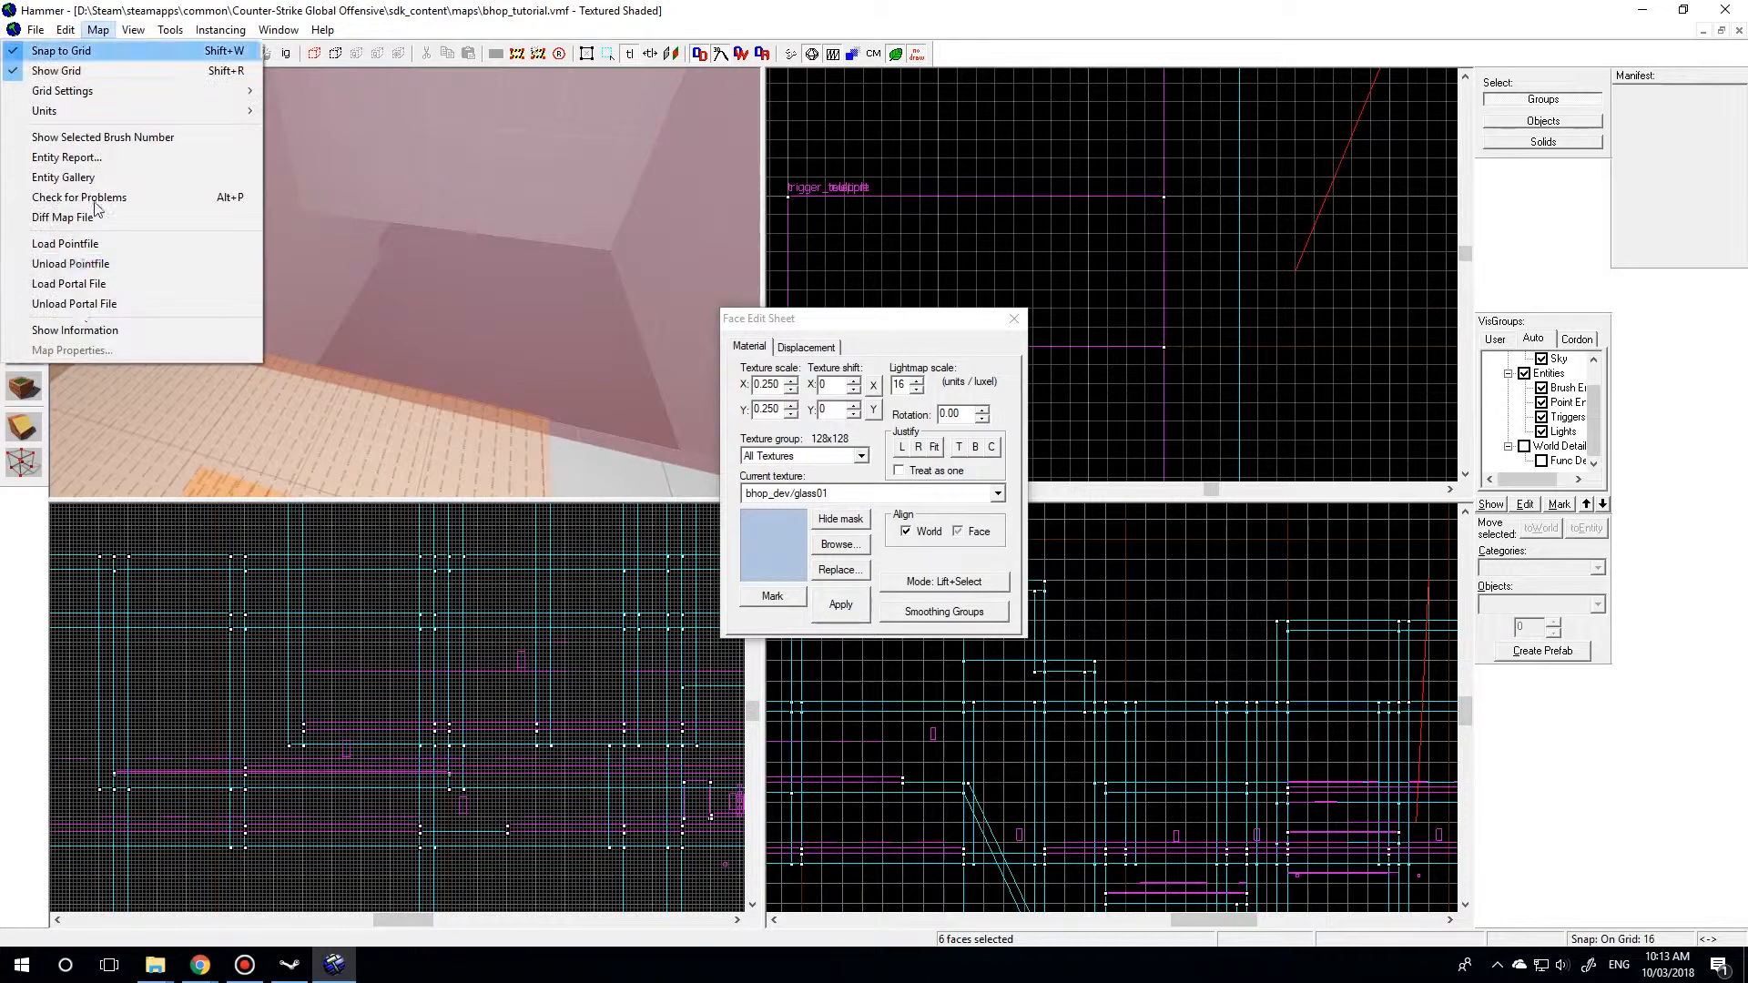
{"action": "left_click", "coordinate": [65, 244]}
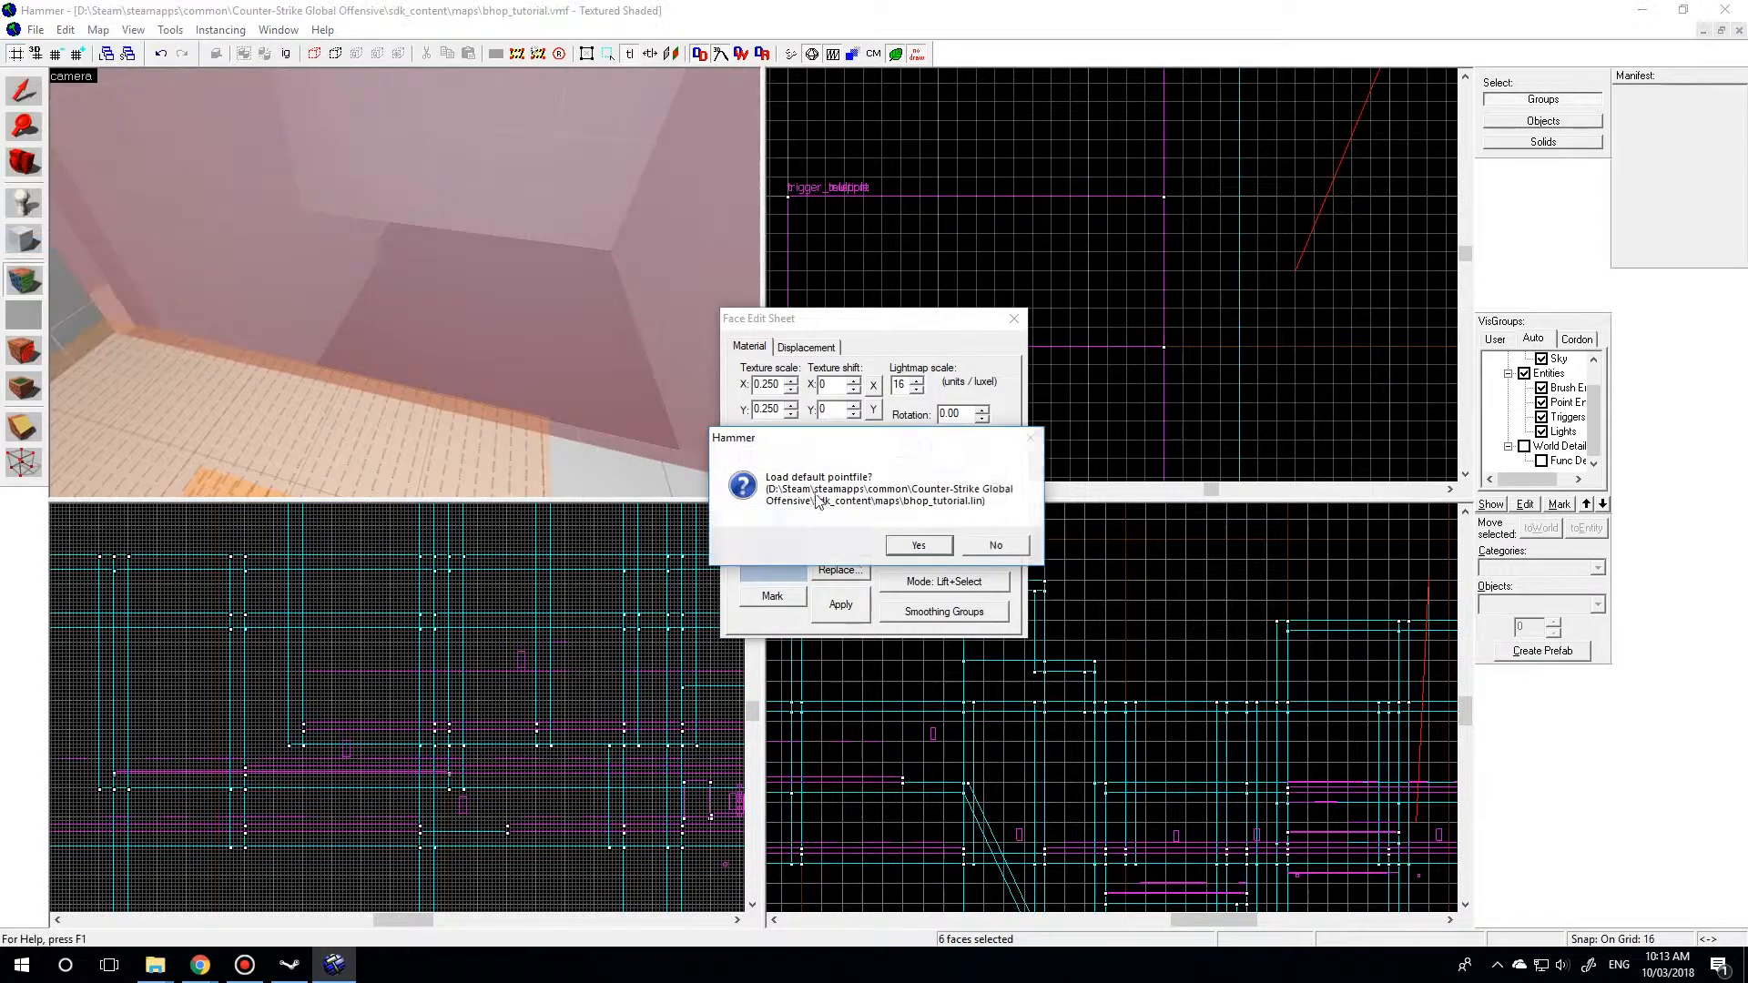
{"action": "left_click", "coordinate": [919, 545]}
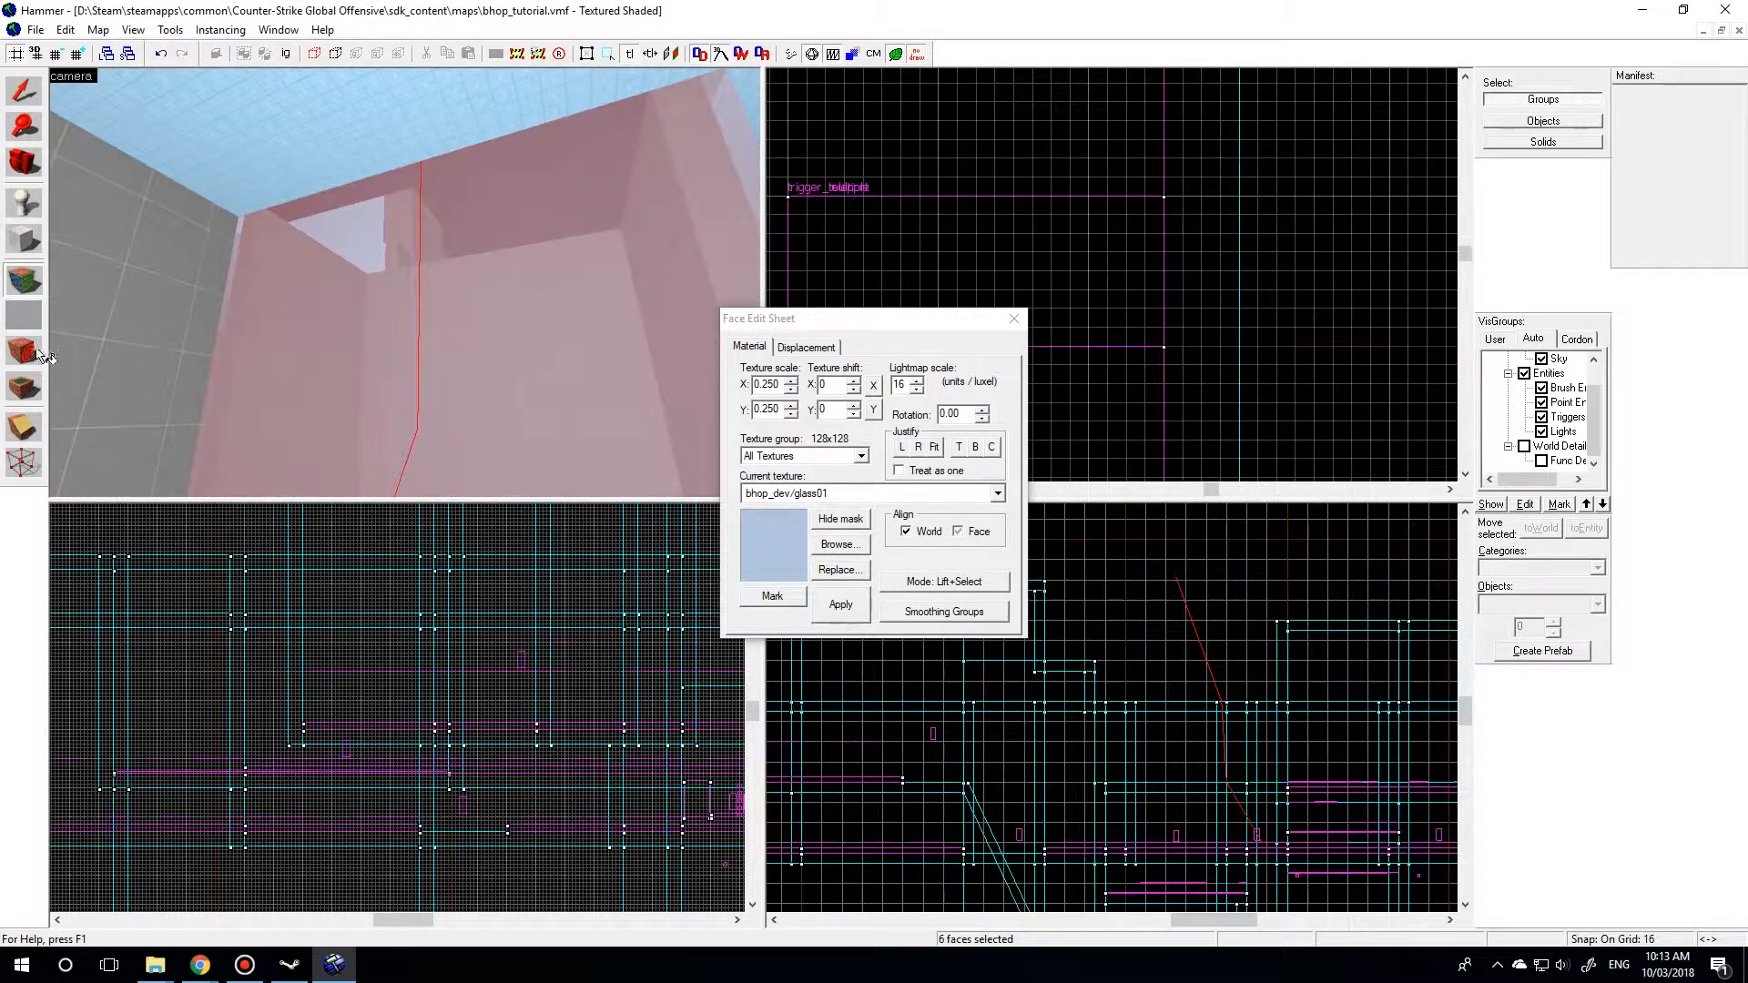
Undo the glass texture on the corridor wall, restoring bhop_dev/dev02_n5, and leave face editing for the selection tool
{"action": "key", "text": "z"}
{"action": "left_click", "coordinate": [14, 273]}
{"action": "left_click", "coordinate": [20, 278]}
{"action": "left_click", "coordinate": [183, 294]}
{"action": "key", "text": "z"}
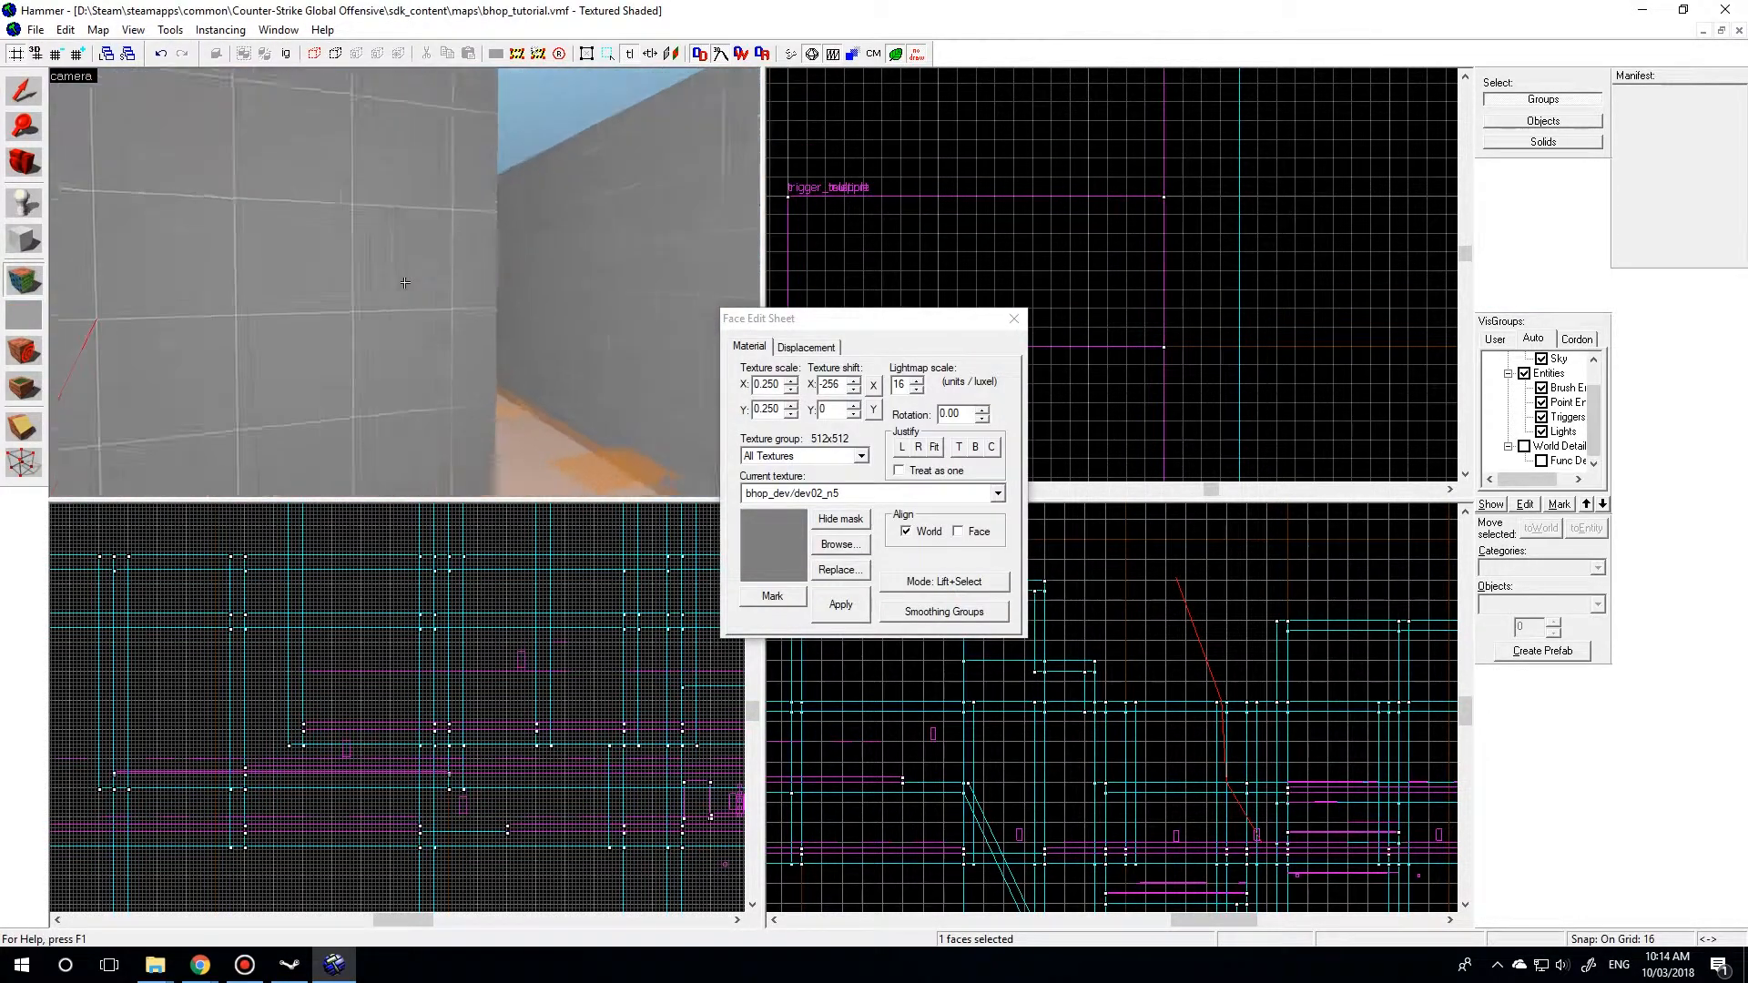
{"action": "key", "text": "d"}
{"action": "left_click", "coordinate": [13, 94]}
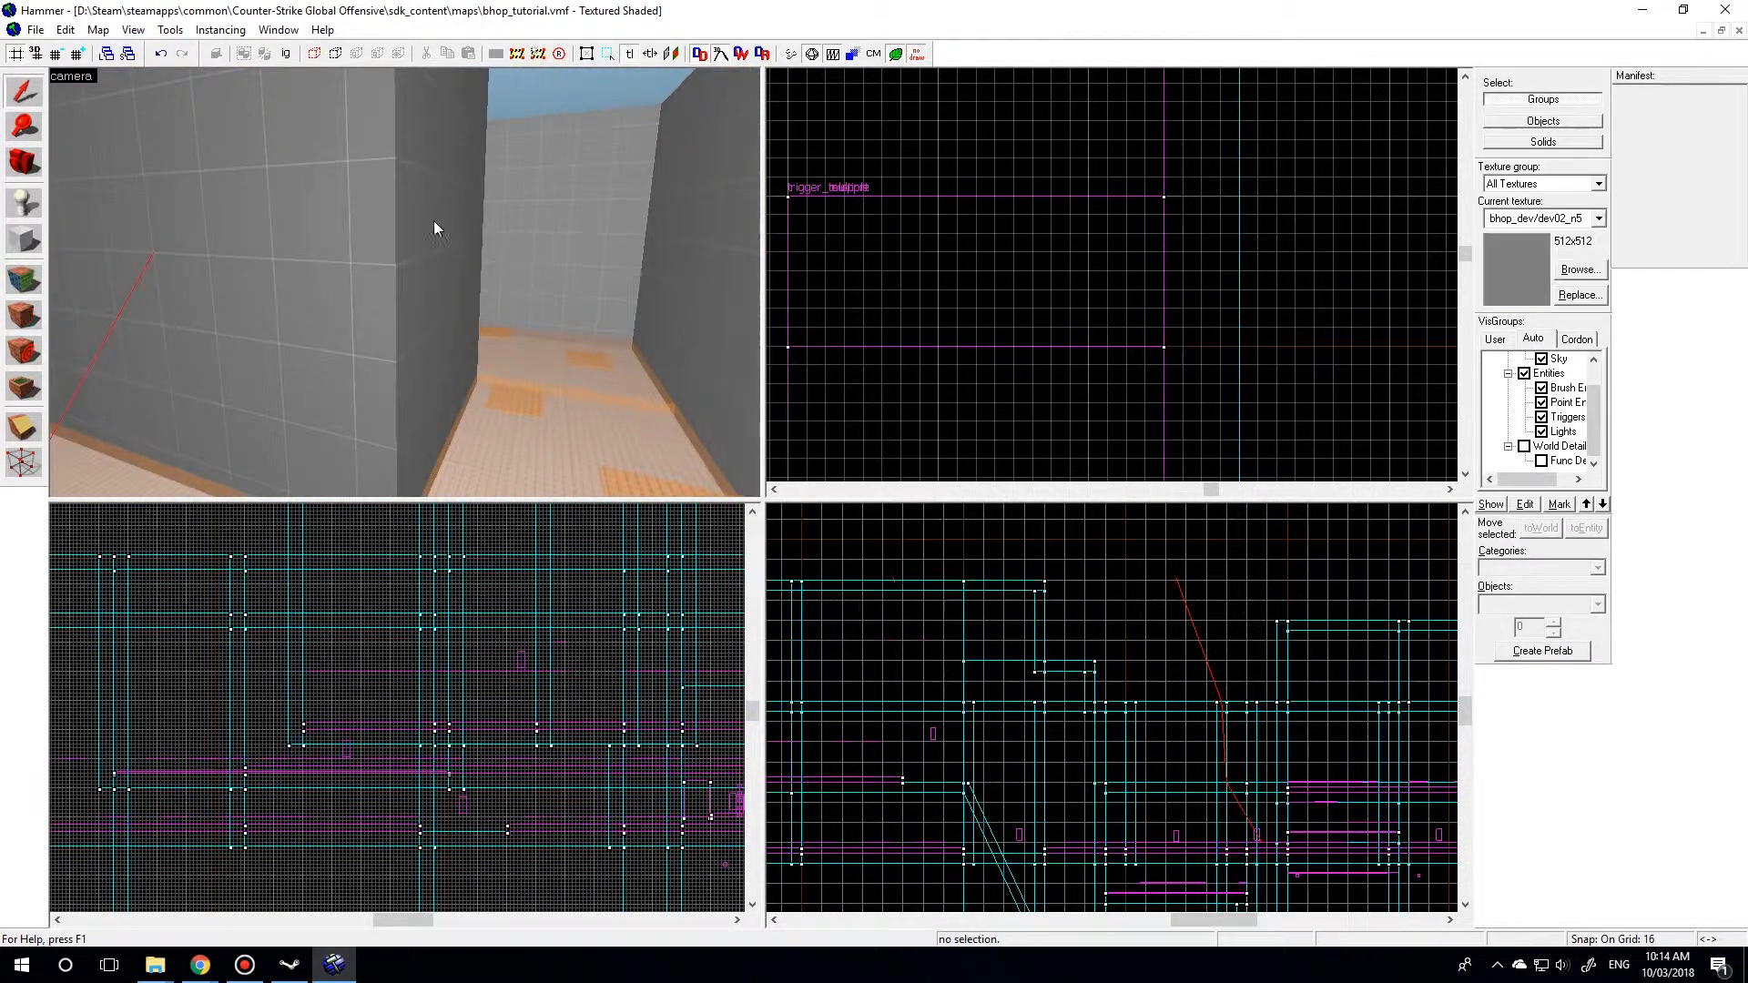
{"action": "key", "text": "z"}
{"action": "key", "text": "z"}
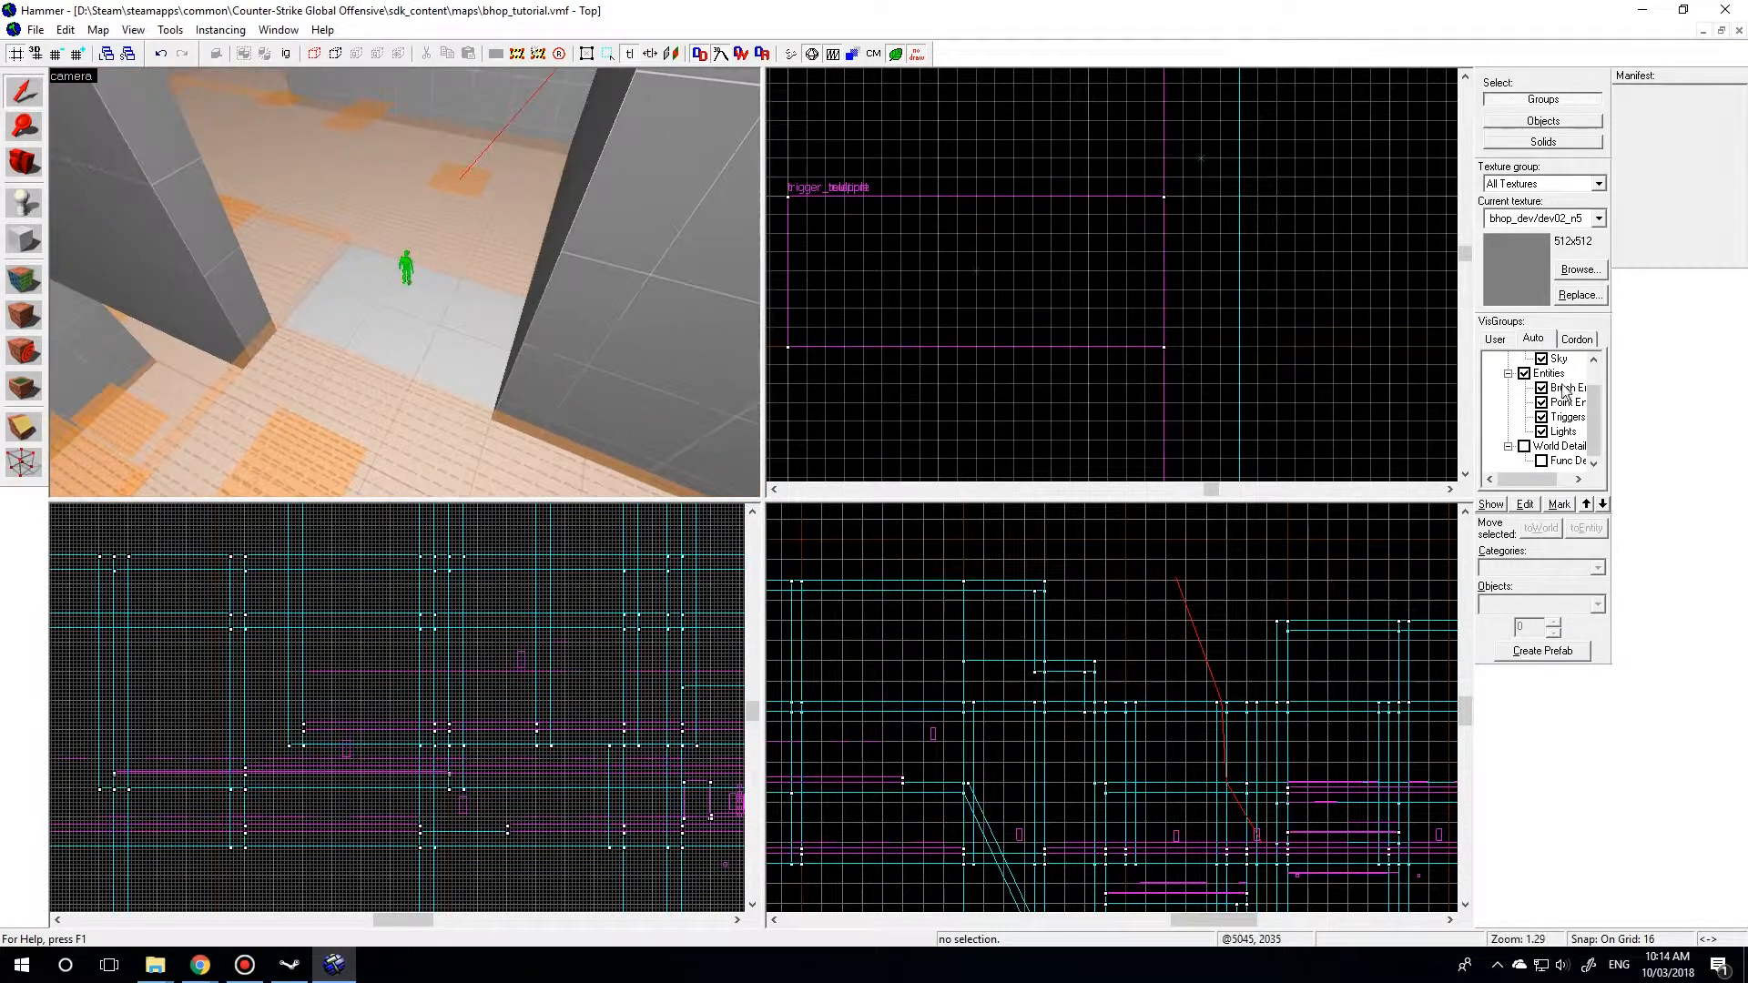
Show the World Details visgroup again and select the trigger_multiple on top of a bhop block
{"action": "left_click", "coordinate": [1523, 446]}
{"action": "key", "text": "z"}
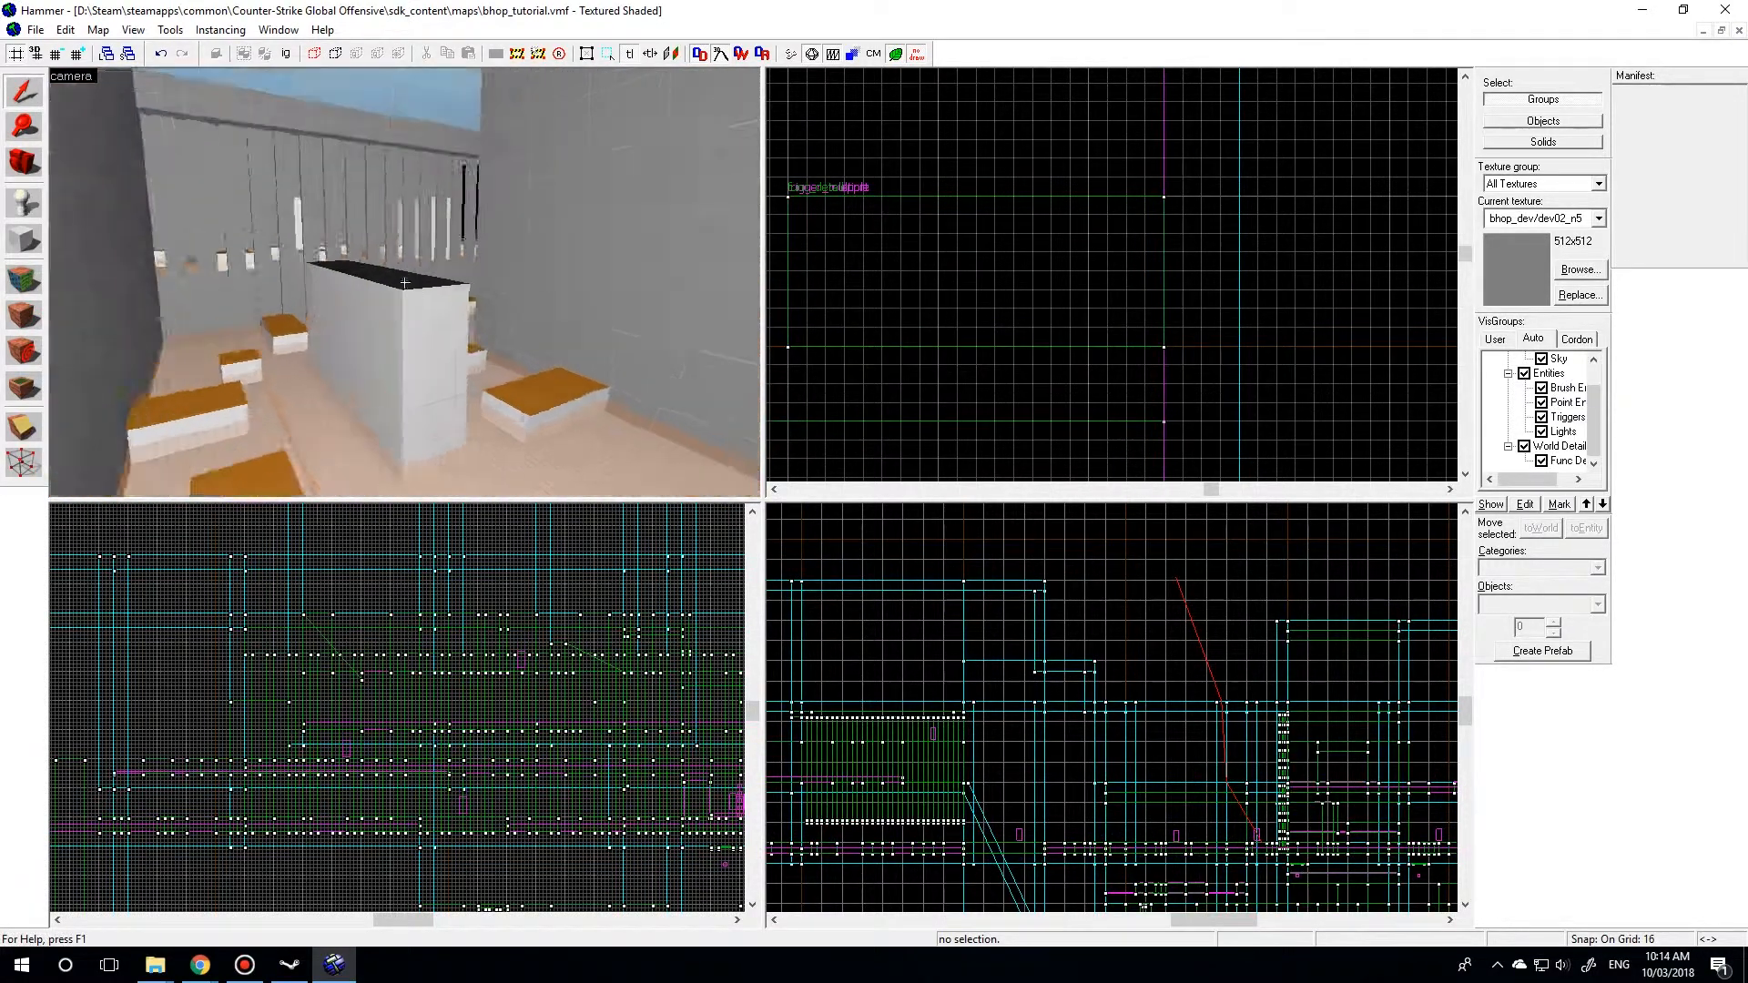
{"action": "key", "text": "w"}
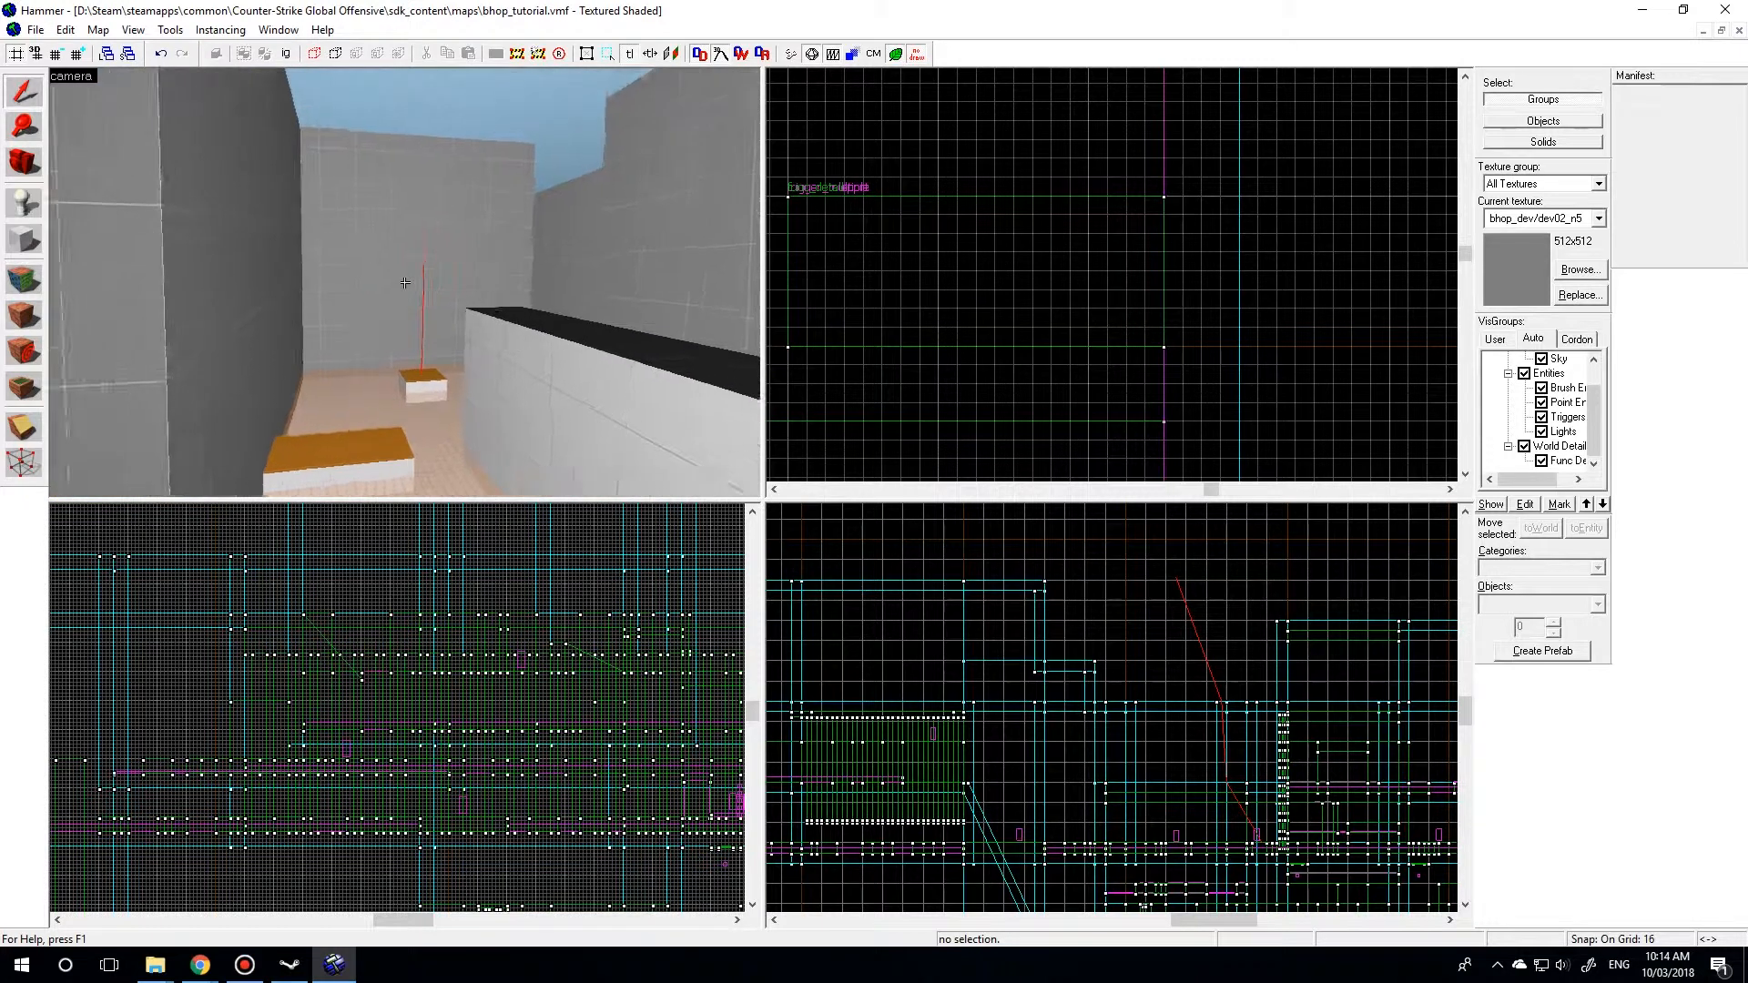
{"action": "left_click", "coordinate": [405, 282]}
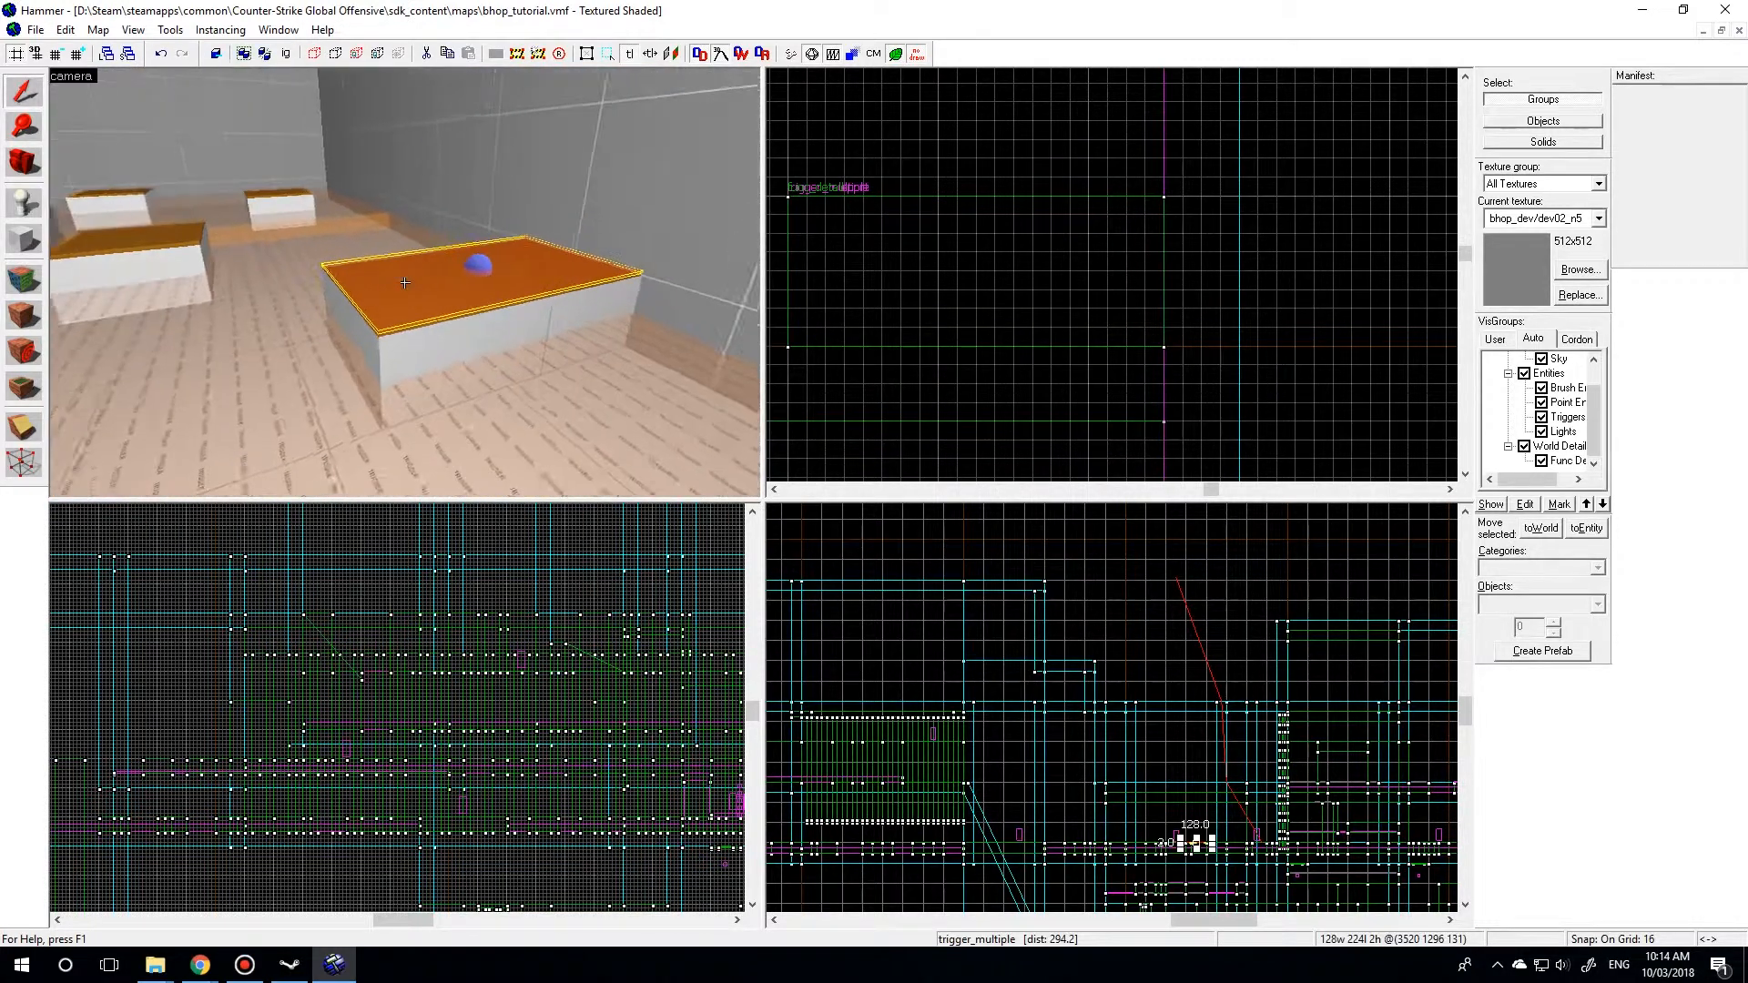
Examine the bhop blocks and the surrounding corridor walls with the World Details brushes shown
{"action": "key", "text": "z"}
{"action": "scroll", "coordinate": [1166, 363], "scroll_direction": "down", "scroll_amount": 7}
{"action": "key", "text": "z"}
{"action": "key", "text": "s"}
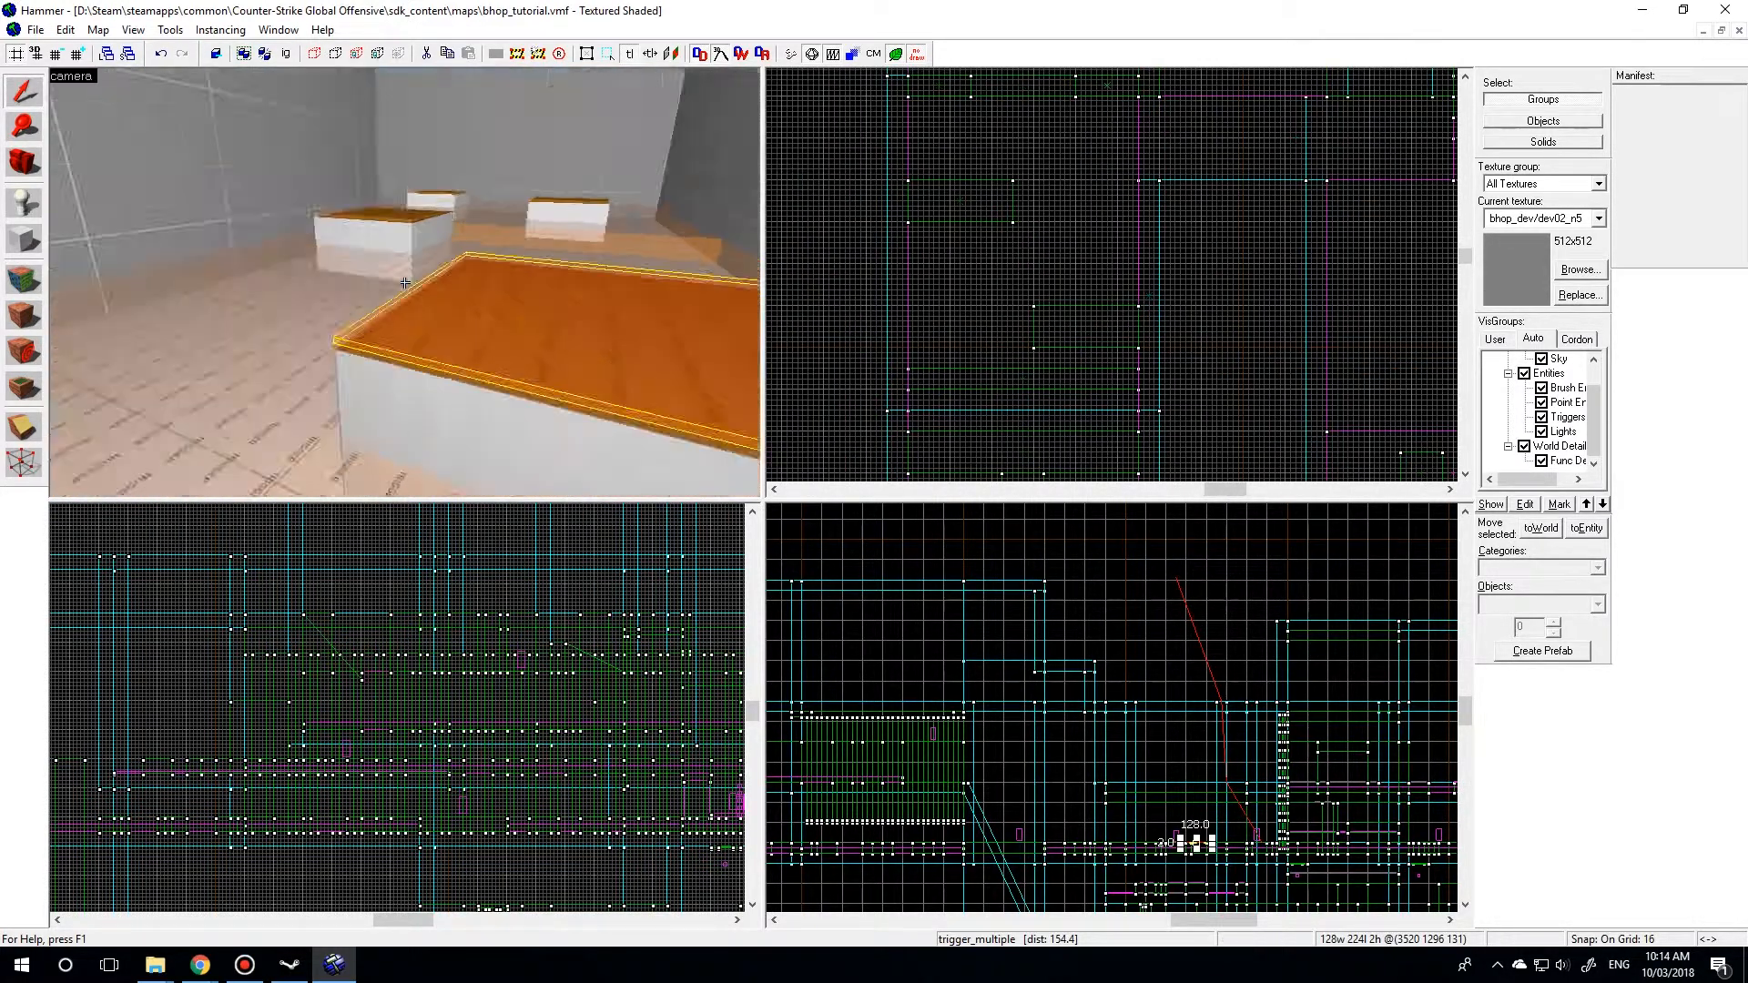
{"action": "key", "text": "w"}
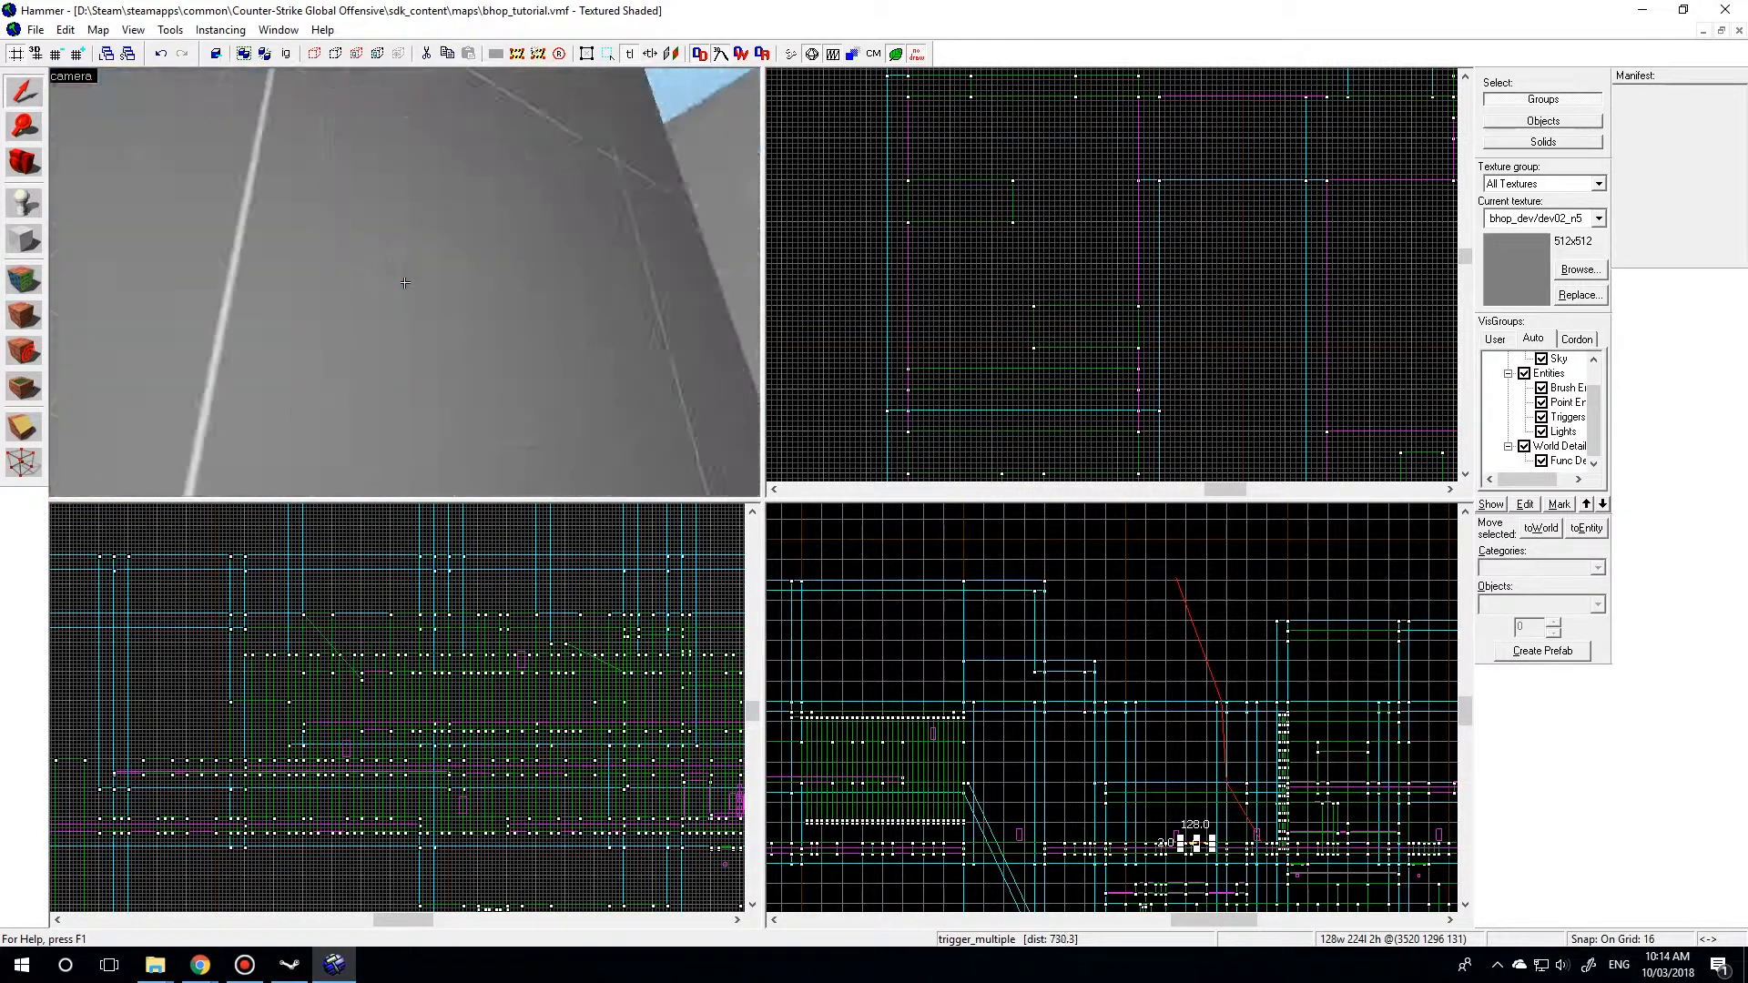
{"action": "key", "text": "s"}
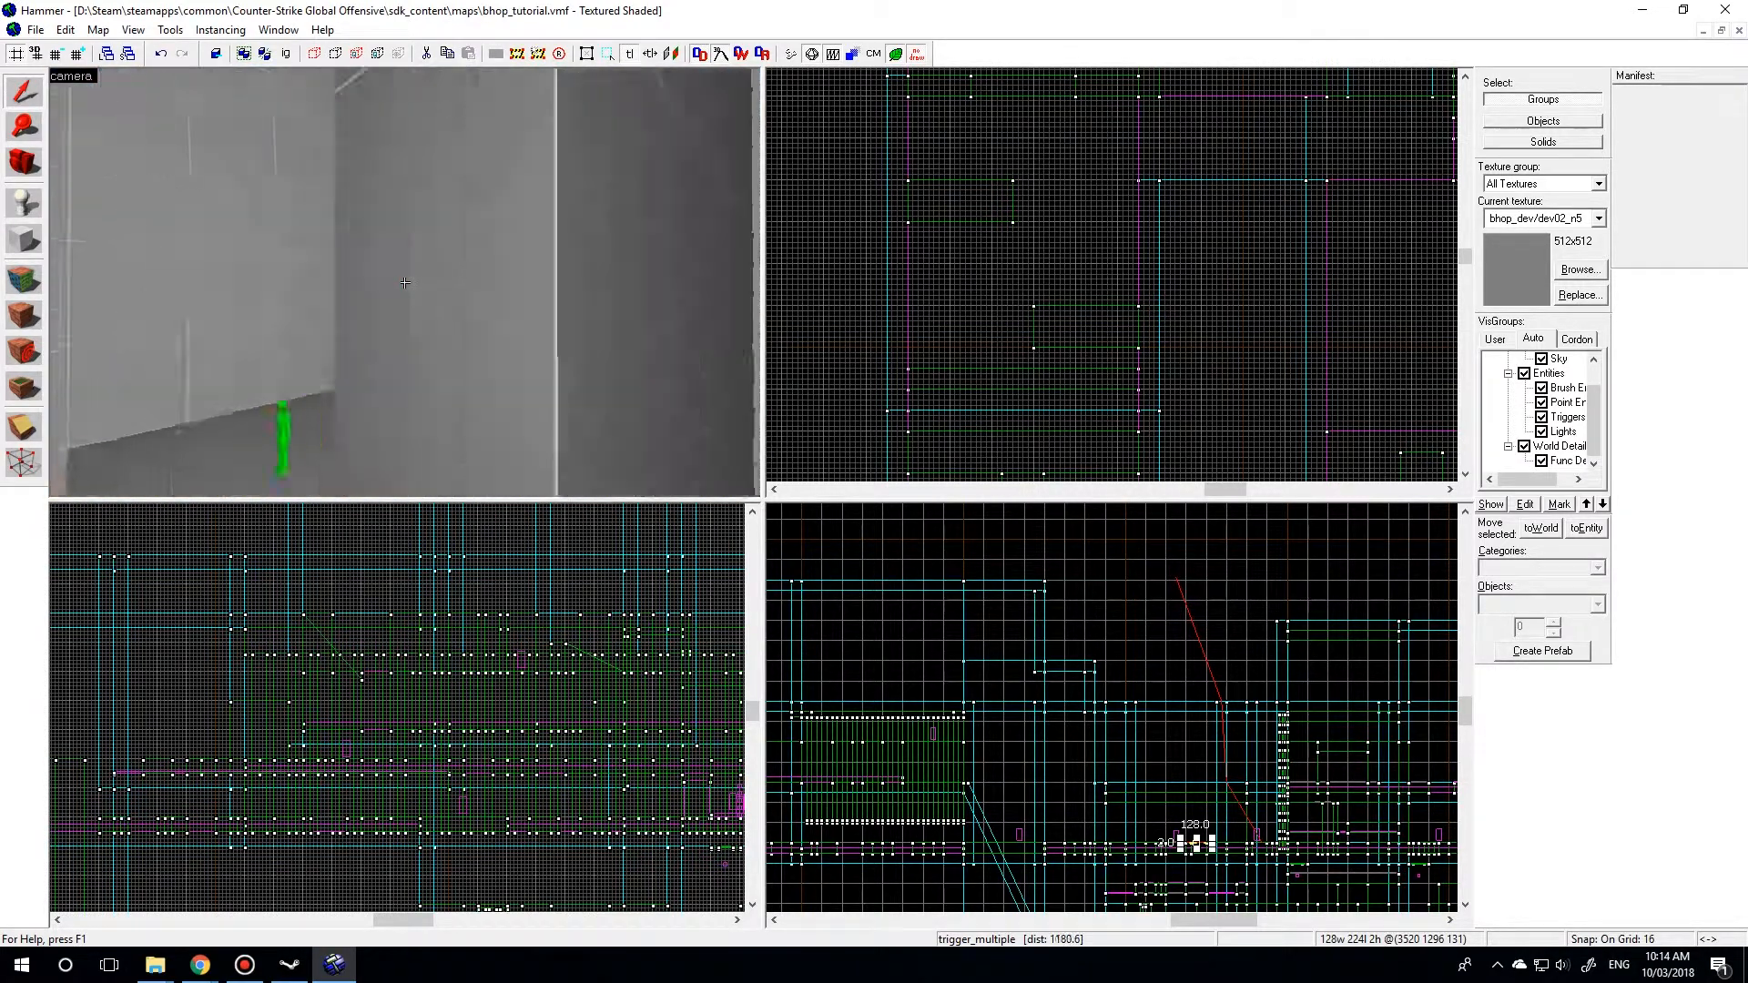
{"action": "key", "text": "w"}
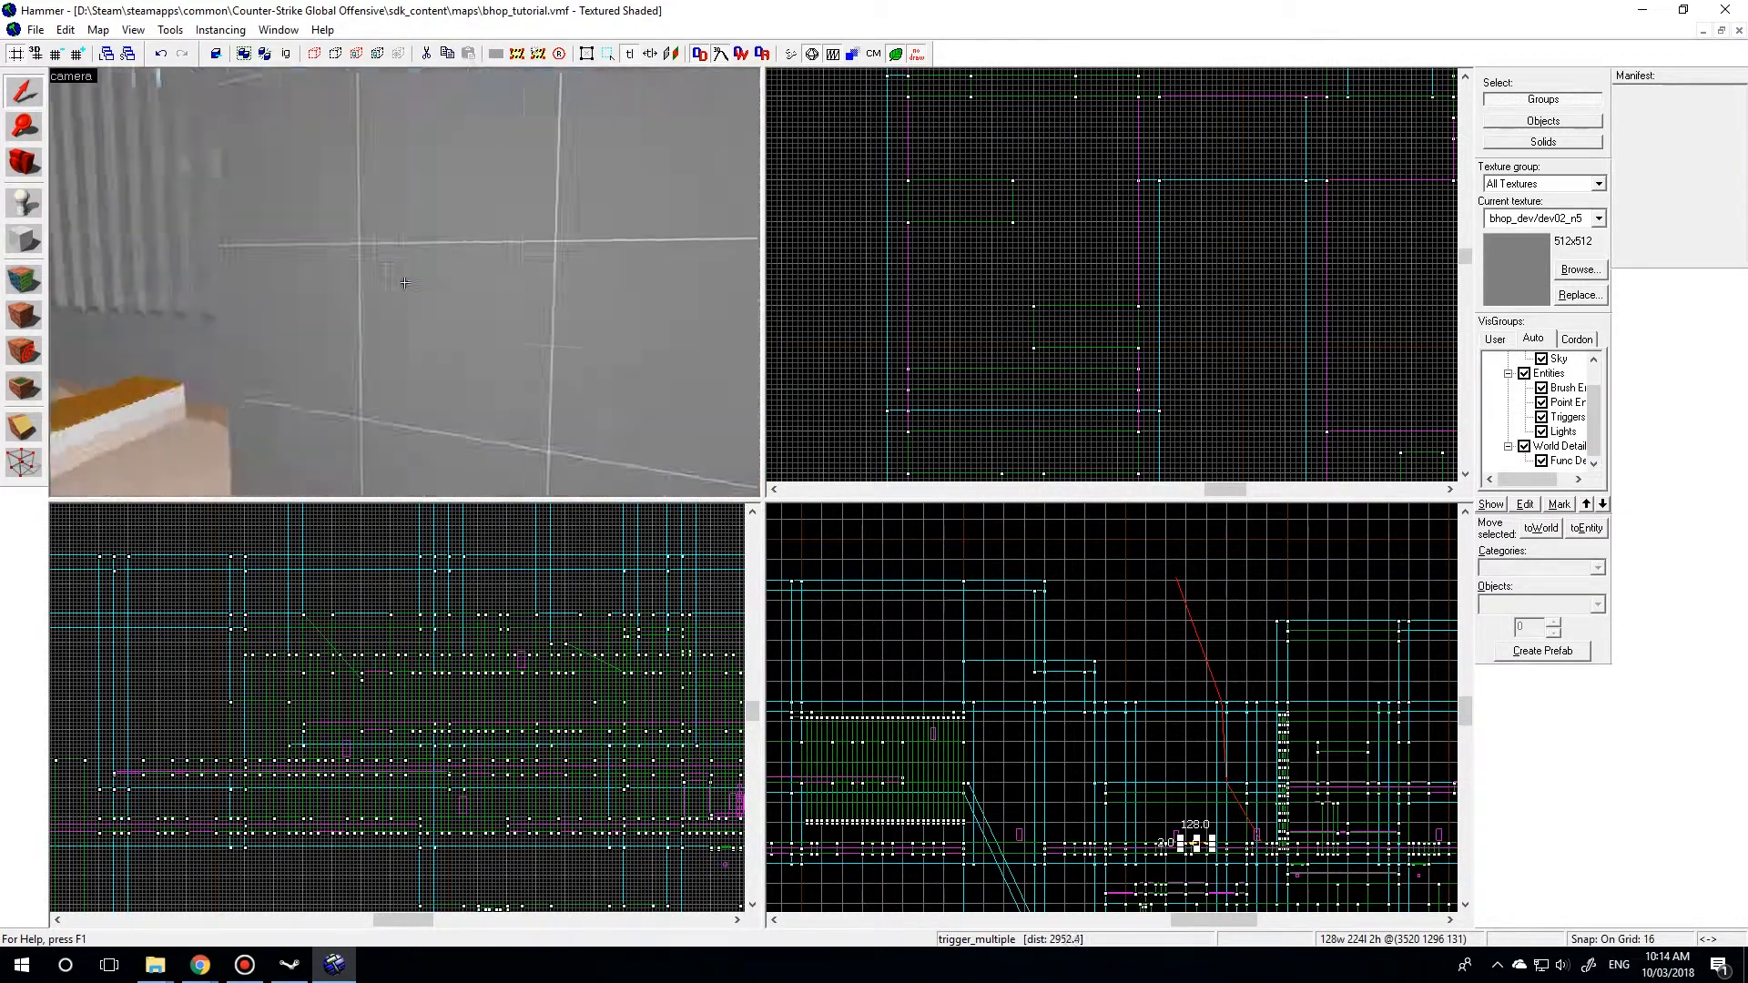
{"action": "key", "text": "w"}
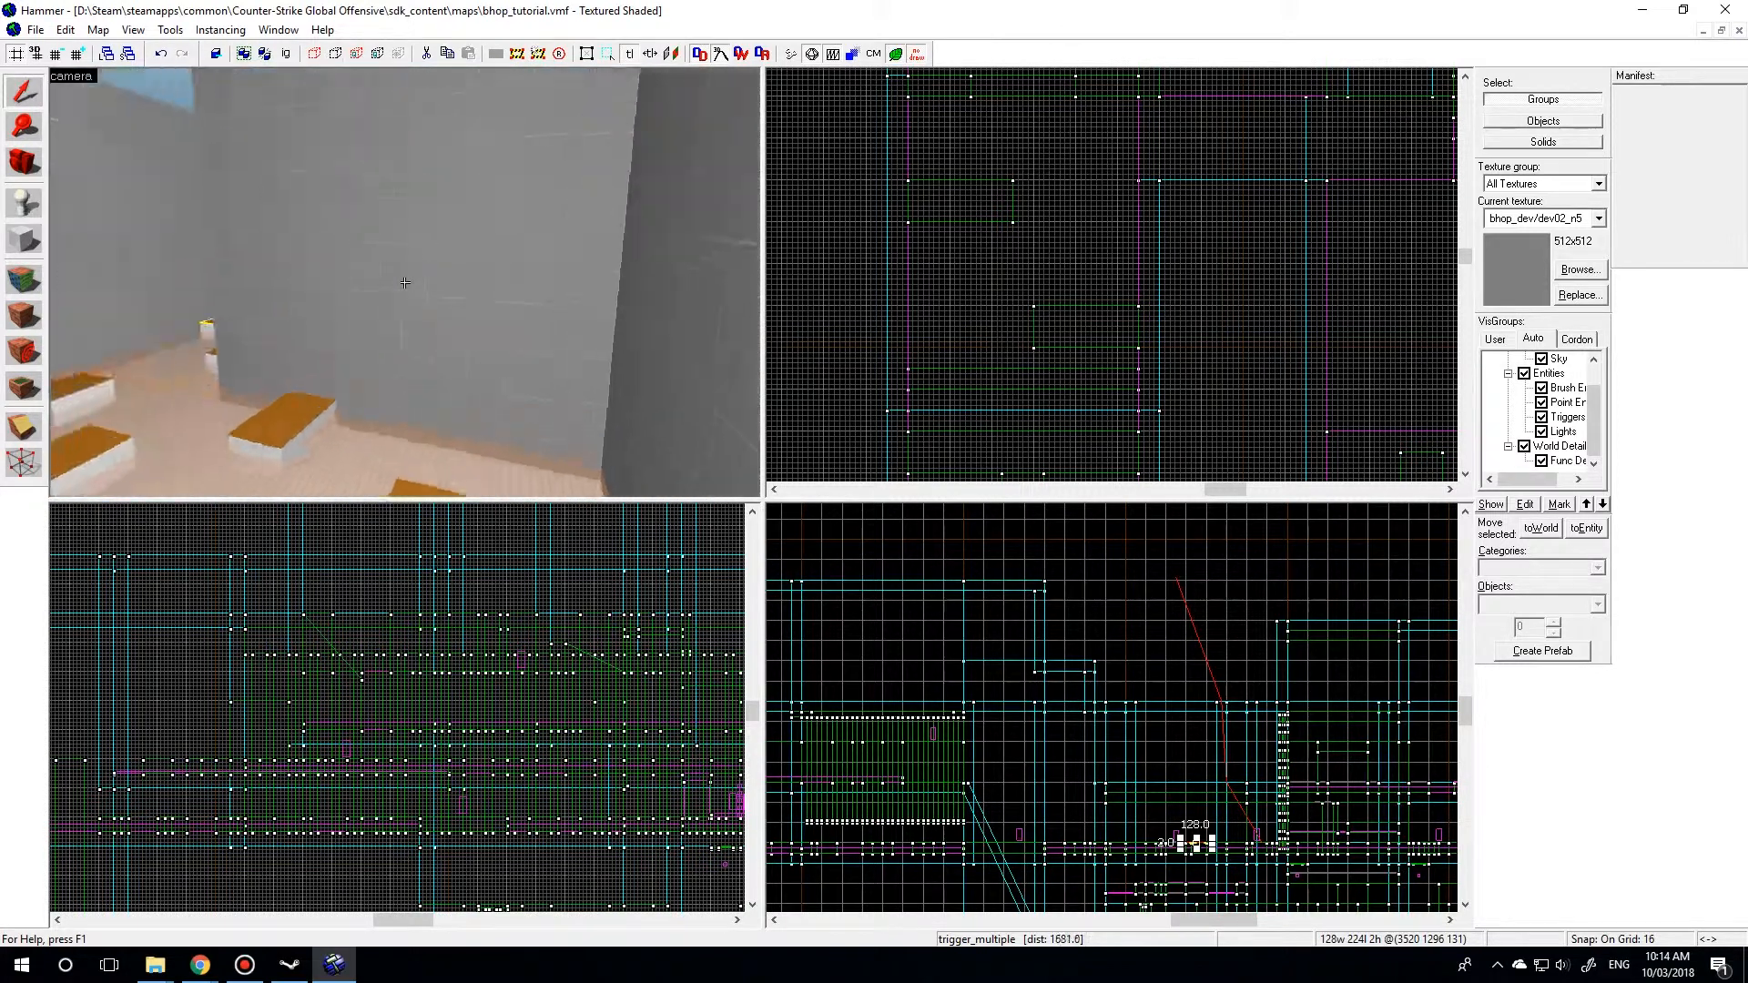
Load the default pointfile again and examine where the red leak line runs through the corridor
{"action": "left_click", "coordinate": [97, 29]}
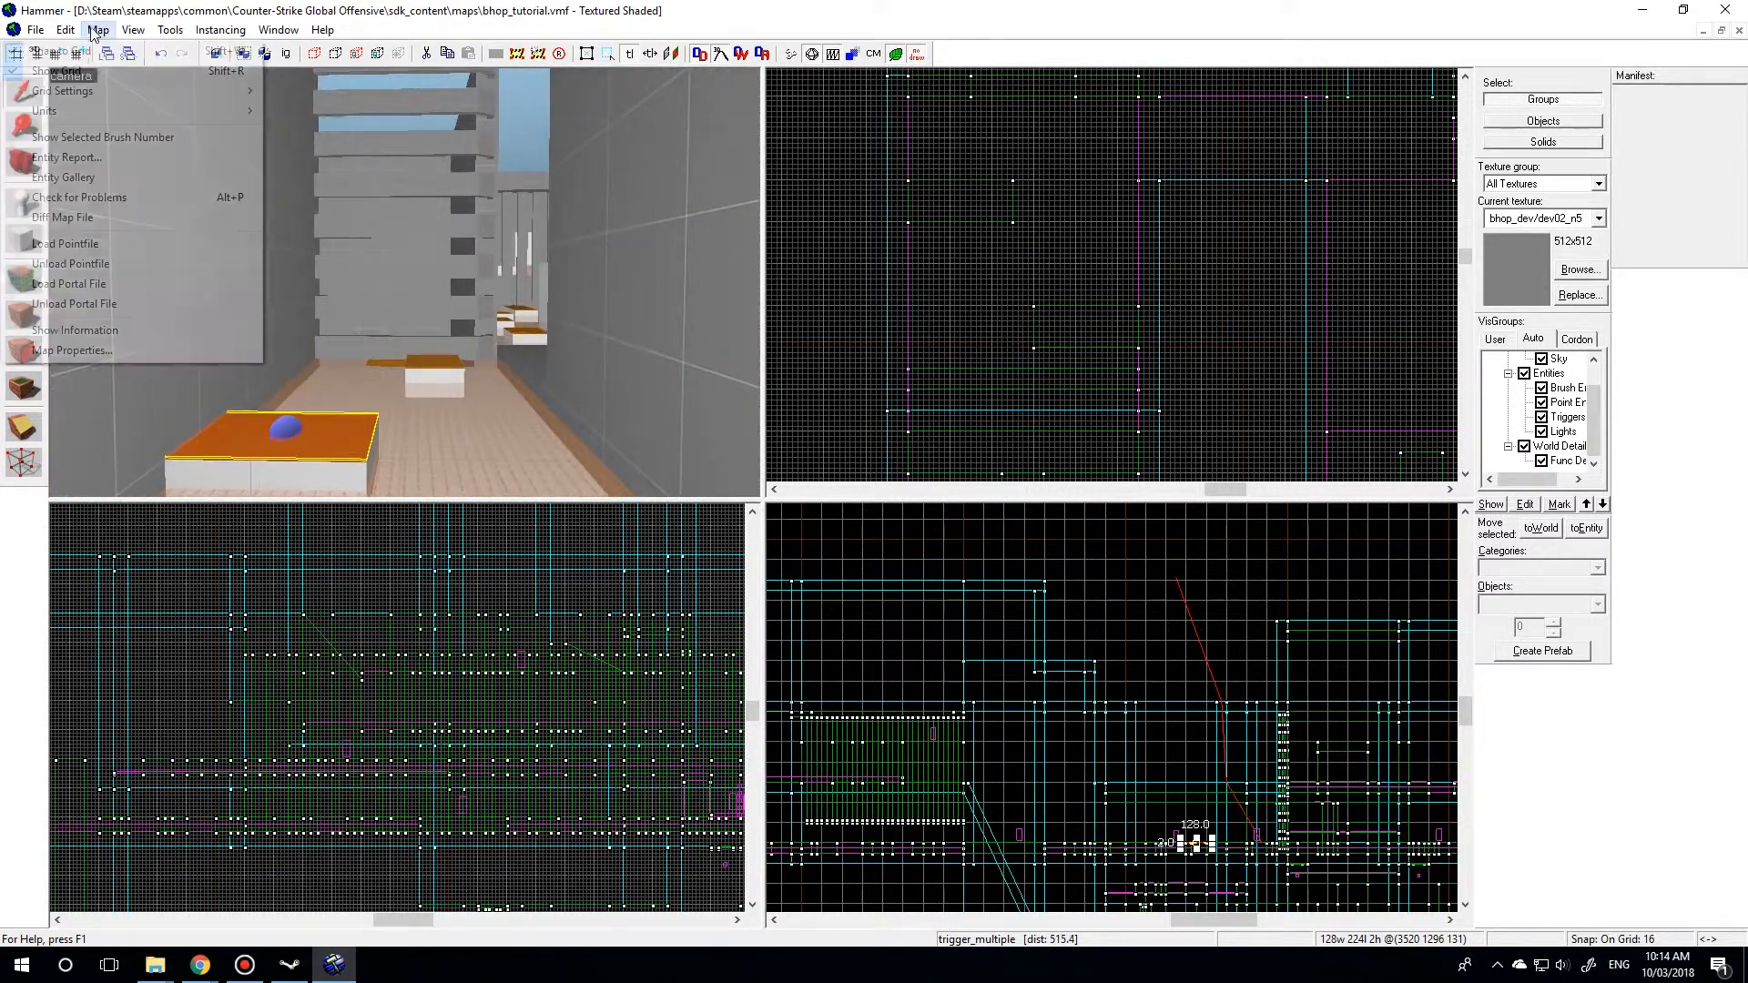
{"action": "left_click", "coordinate": [61, 244]}
{"action": "left_click", "coordinate": [941, 547]}
{"action": "key", "text": "z"}
{"action": "scroll", "coordinate": [1213, 680], "scroll_direction": "down", "scroll_amount": 2}
{"action": "scroll", "coordinate": [1183, 638], "scroll_direction": "up", "scroll_amount": 2}
{"action": "scroll", "coordinate": [1263, 854], "scroll_direction": "down", "scroll_amount": 1}
{"action": "scroll", "coordinate": [1264, 853], "scroll_direction": "up", "scroll_amount": 1}
{"action": "scroll", "coordinate": [405, 282], "scroll_direction": "up", "scroll_amount": 10}
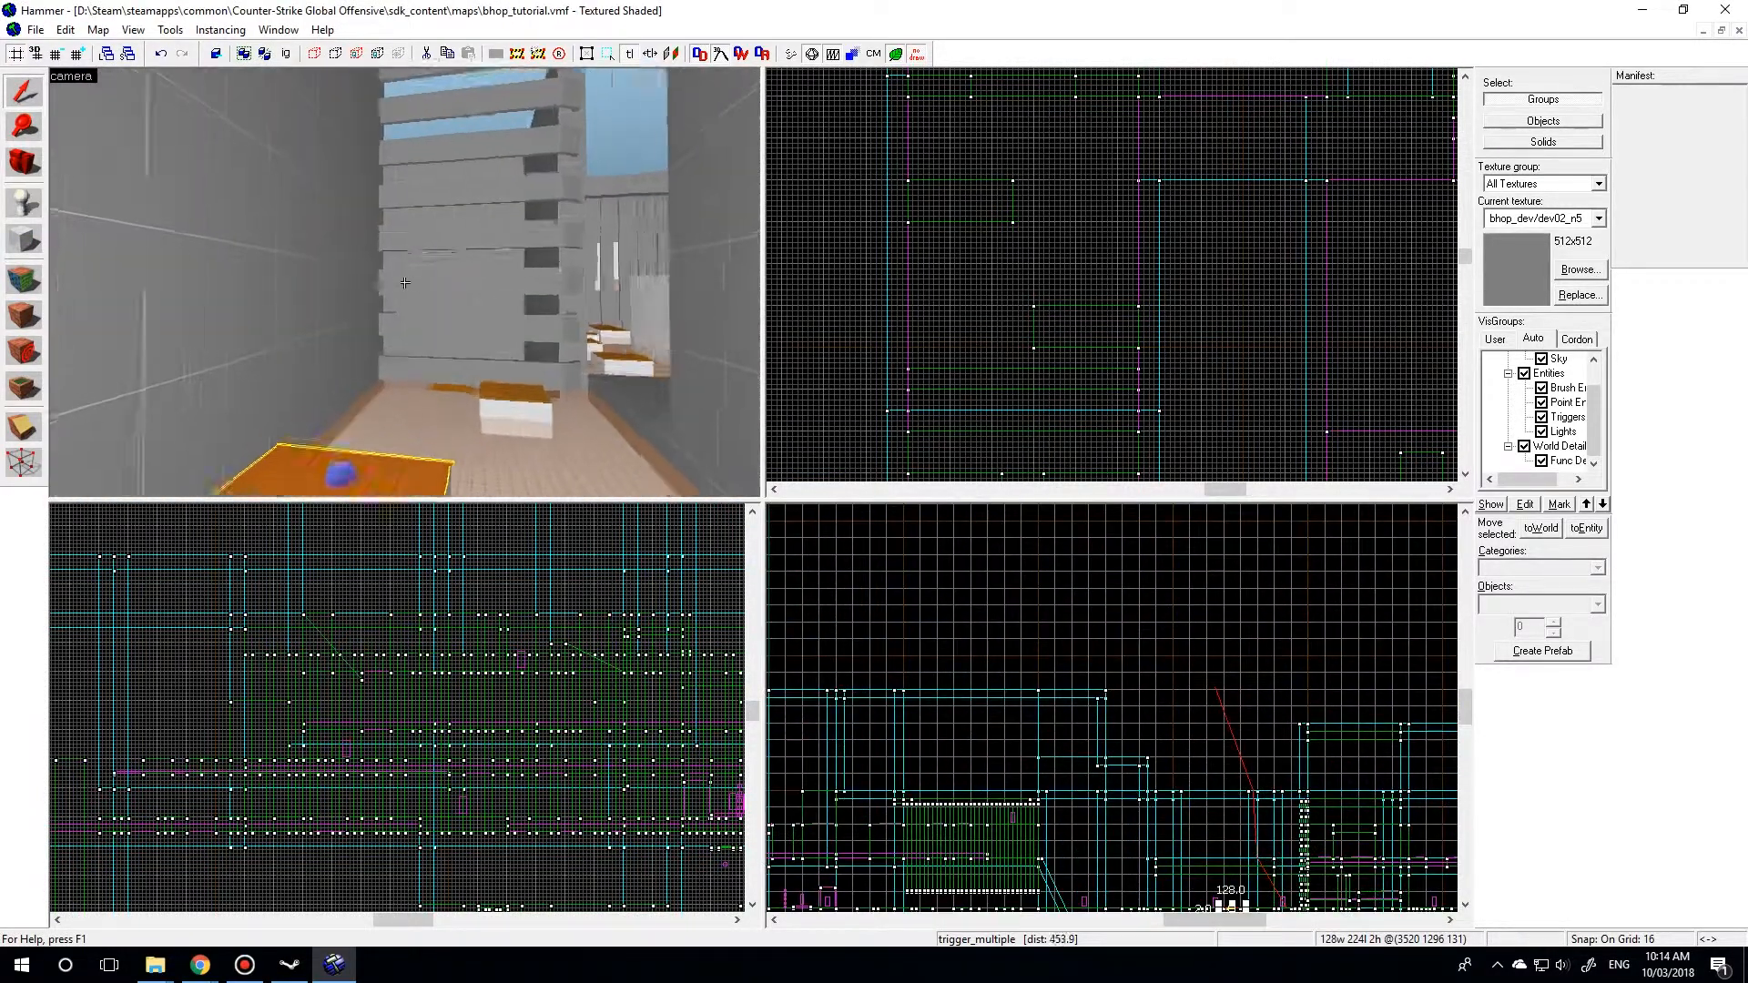
{"action": "key", "text": "w"}
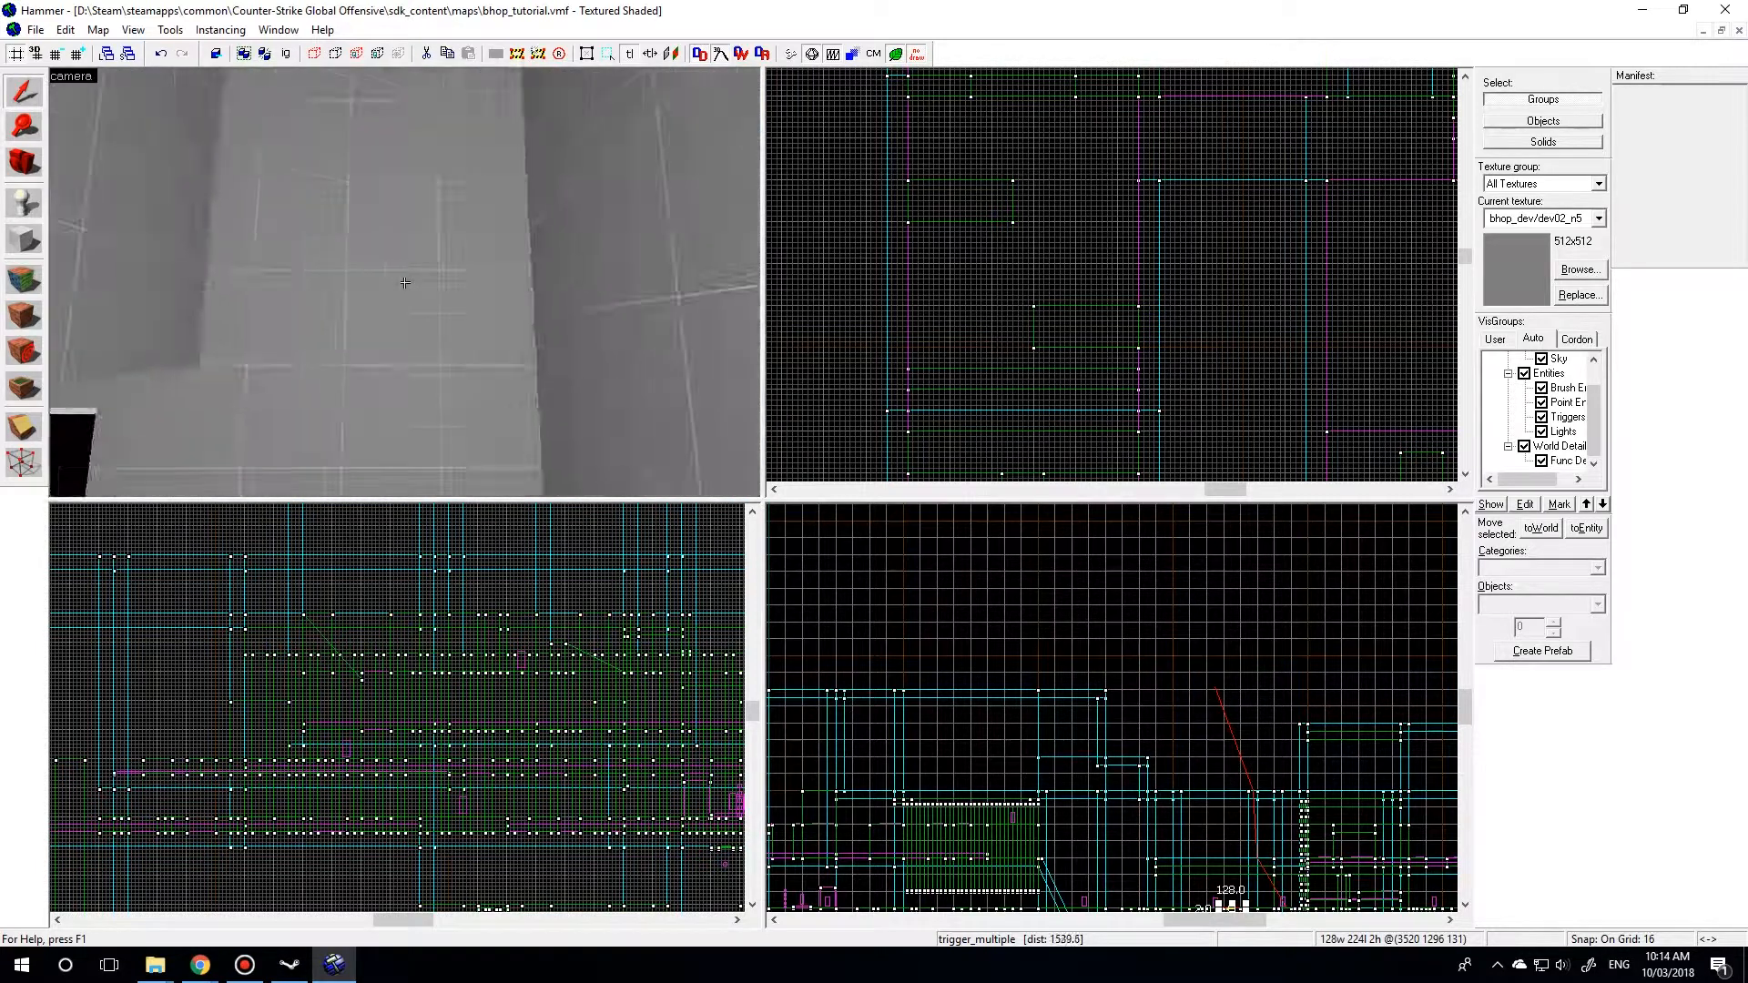
{"action": "key", "text": "w"}
{"action": "key", "text": "z"}
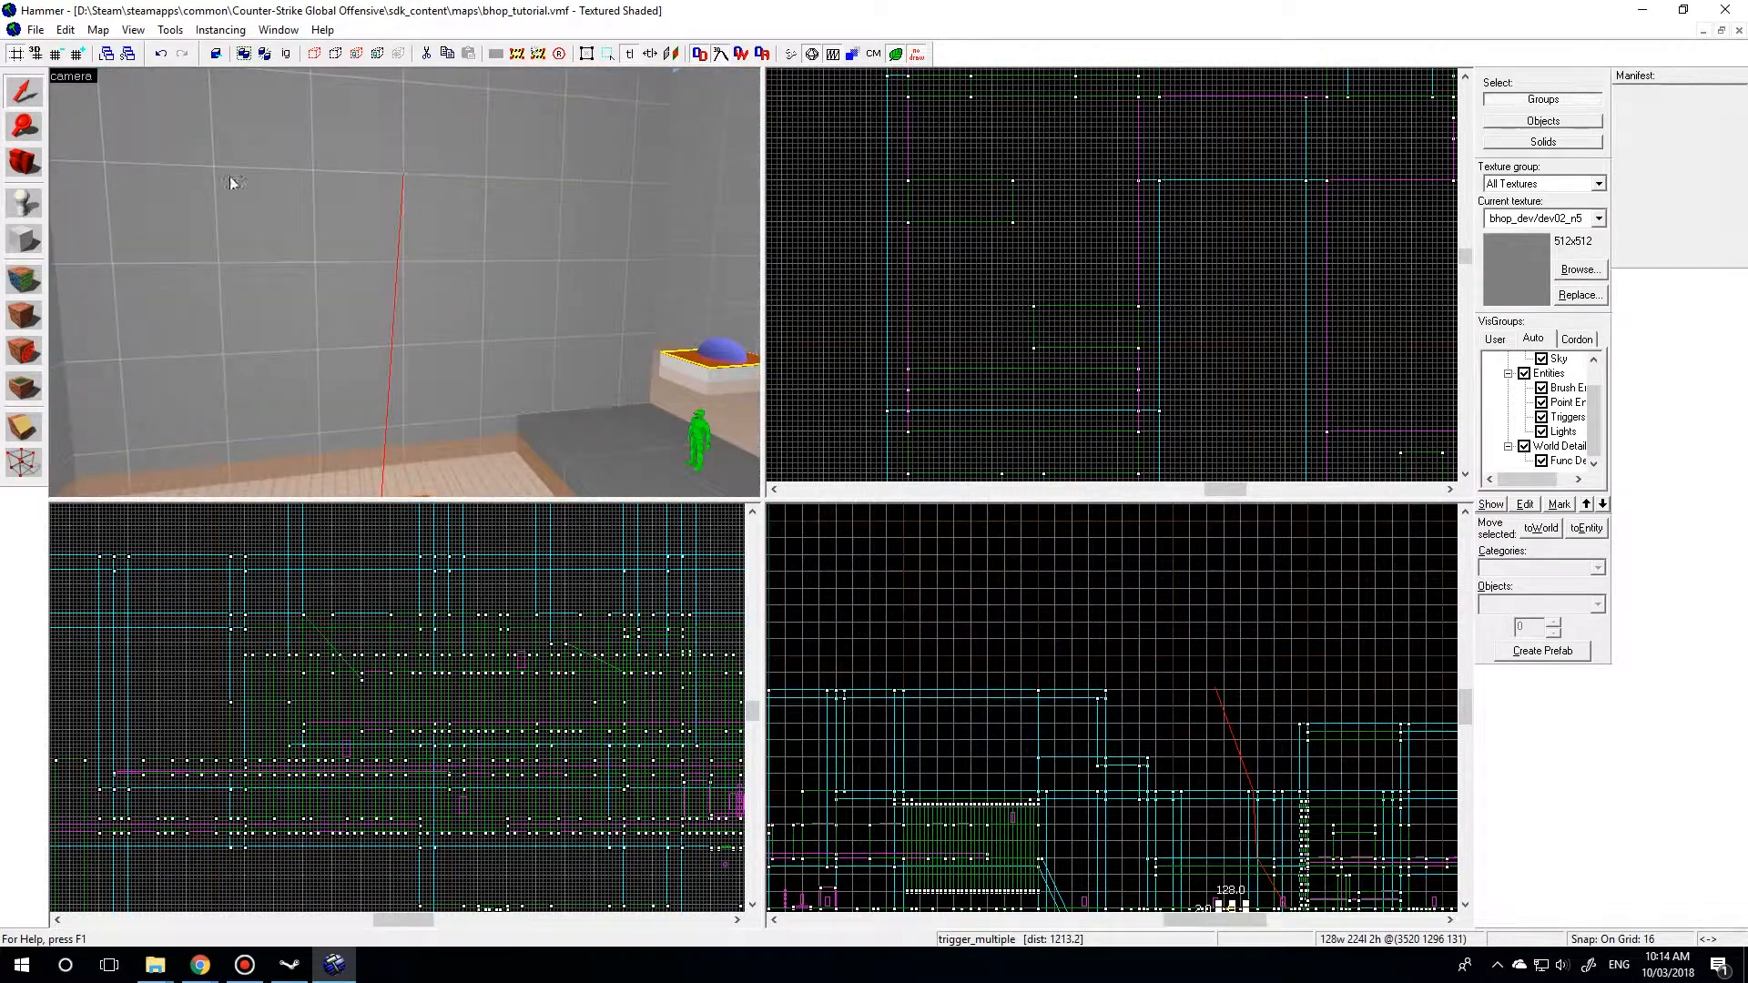